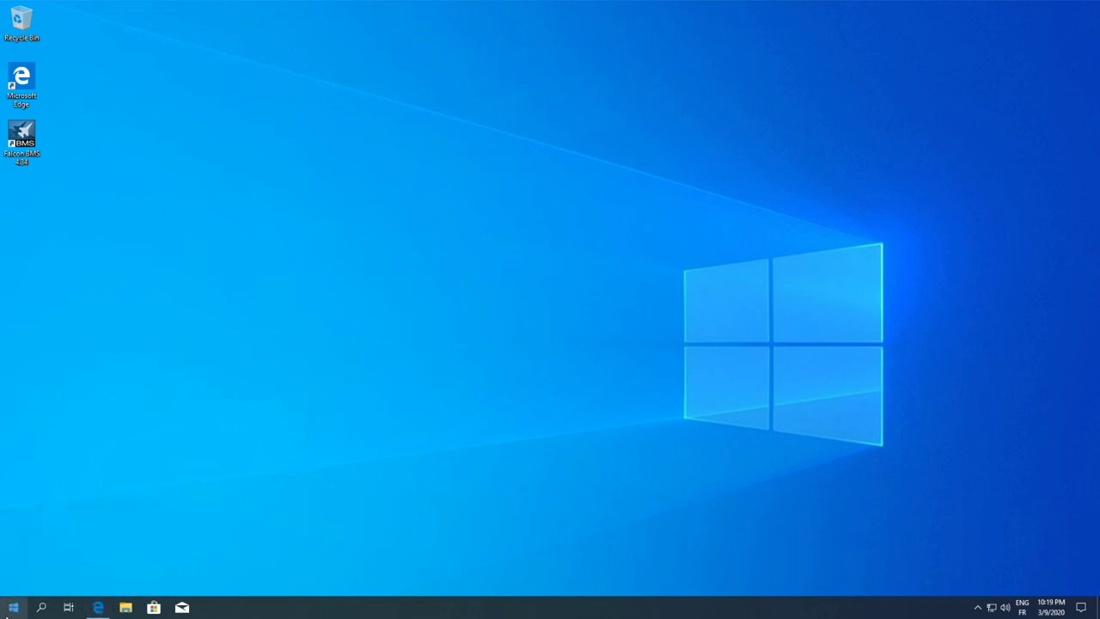
Open 'Set up USB game controllers' and view the HOTAS Warthog joystick's Test tab readout
left_click(13, 607)
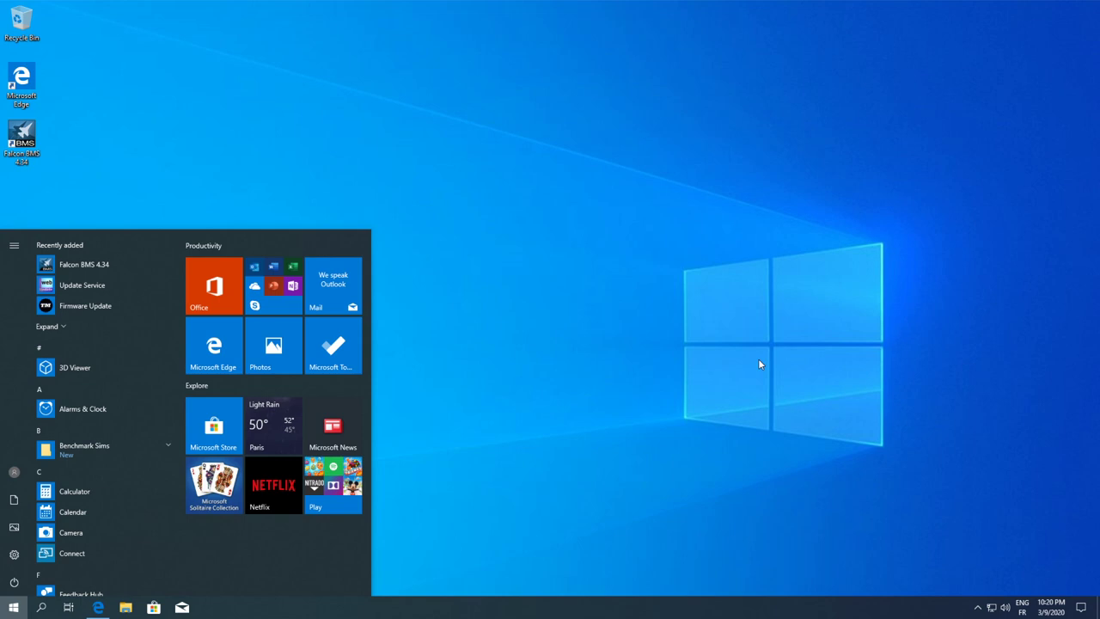
type("joy")
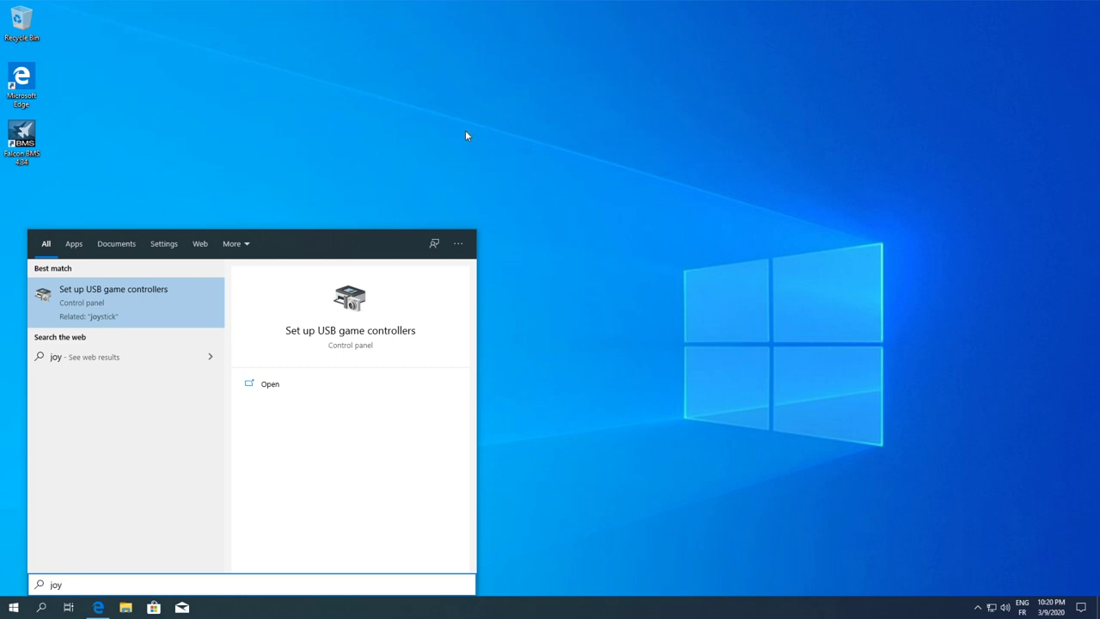
left_click(107, 302)
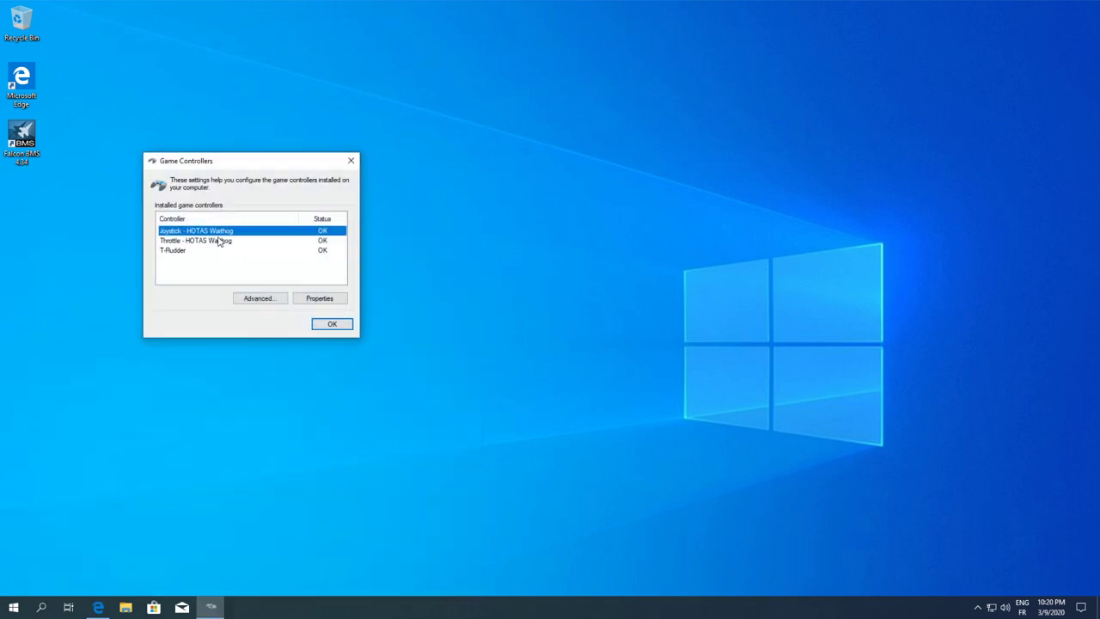
left_click(199, 242)
left_click(213, 232)
left_click(315, 301)
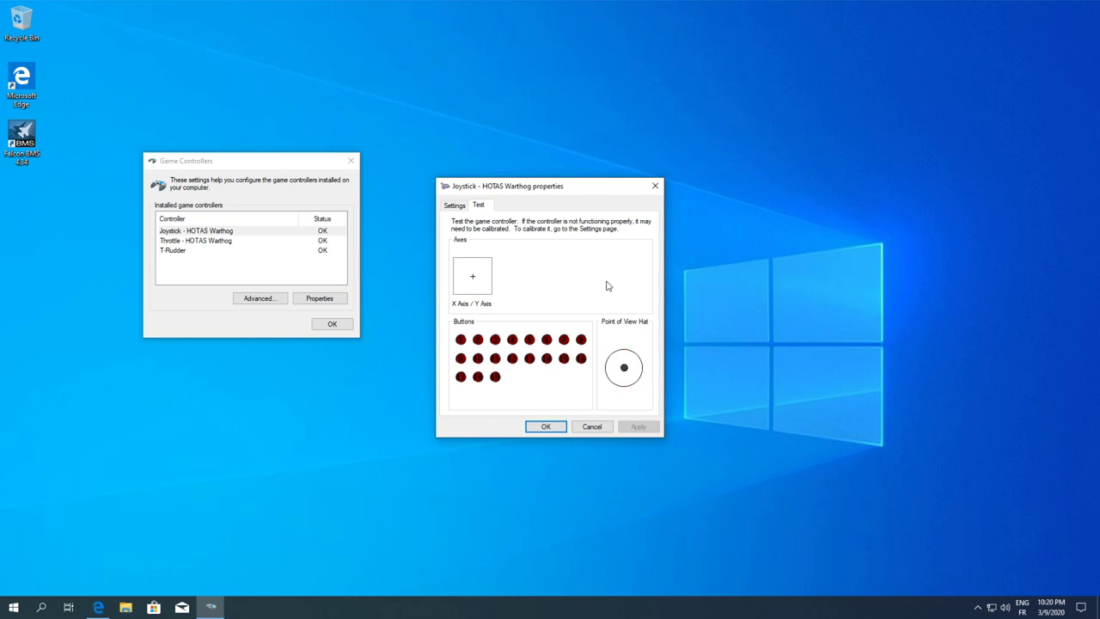
left_click(547, 427)
Check the Throttle - HOTAS Warthog test readout in its Properties window
left_click(199, 243)
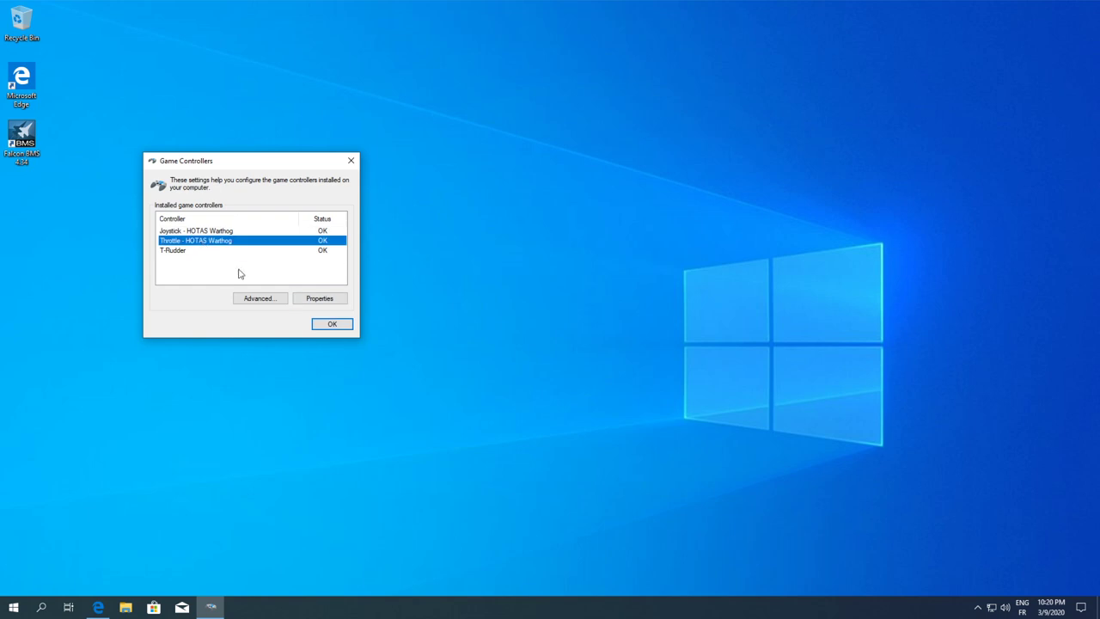
left_click(320, 298)
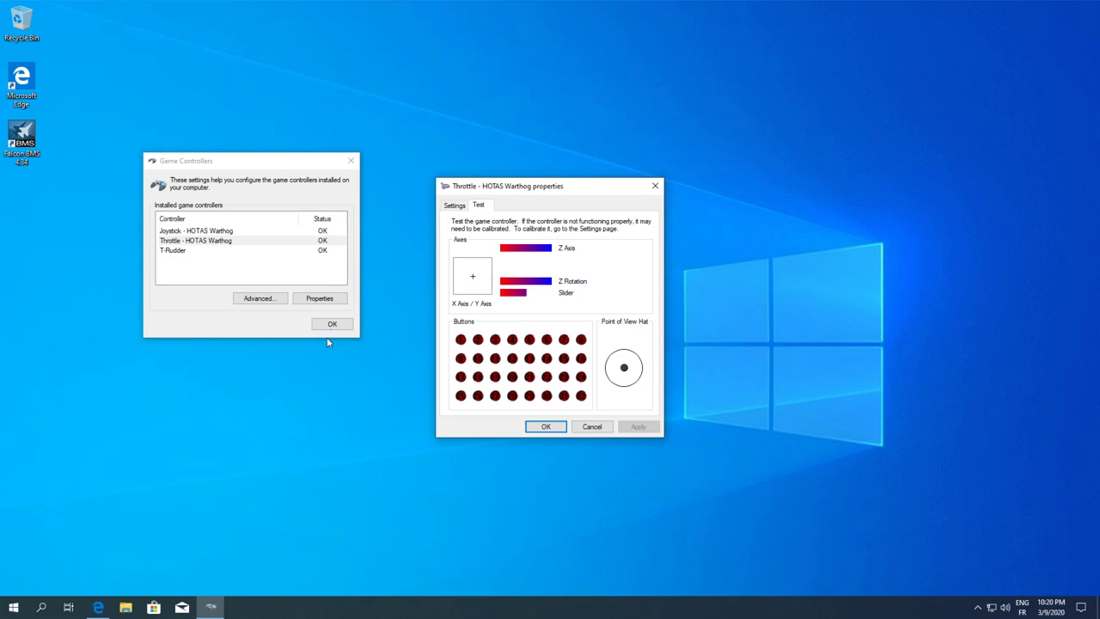
left_click(545, 429)
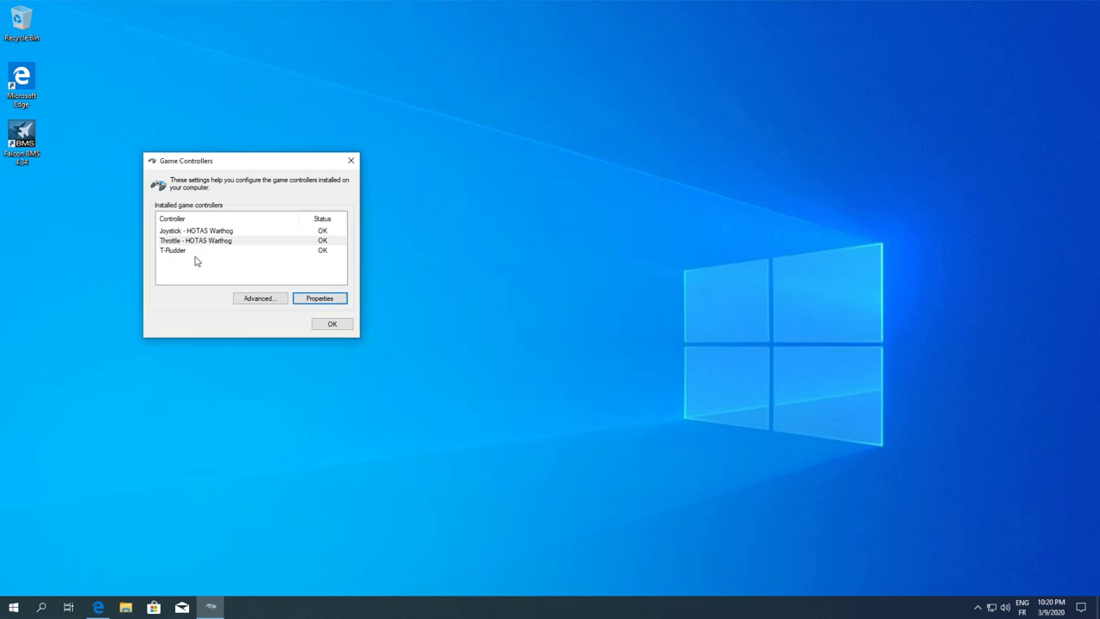
Check the T-Rudder test readout, then close Game Controllers
left_click(191, 252)
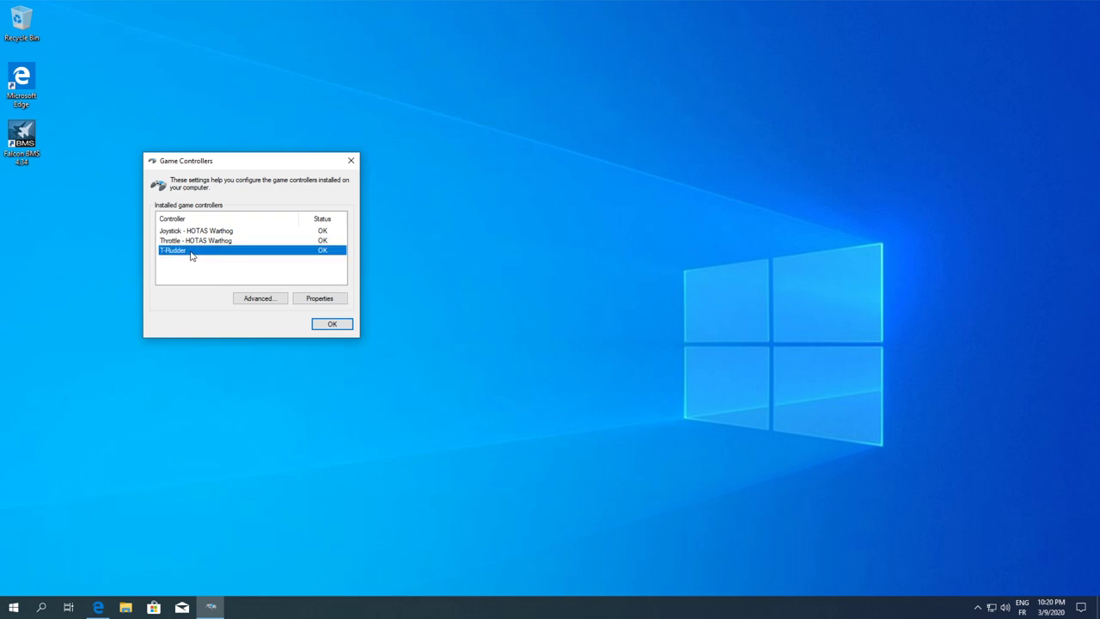
left_click(318, 298)
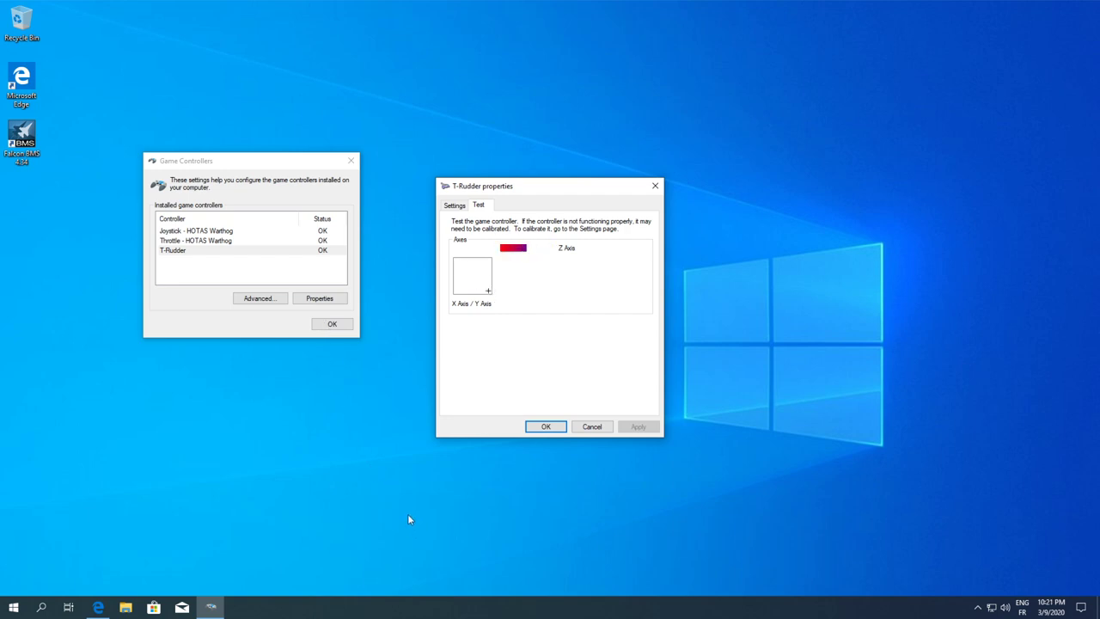
left_click(544, 427)
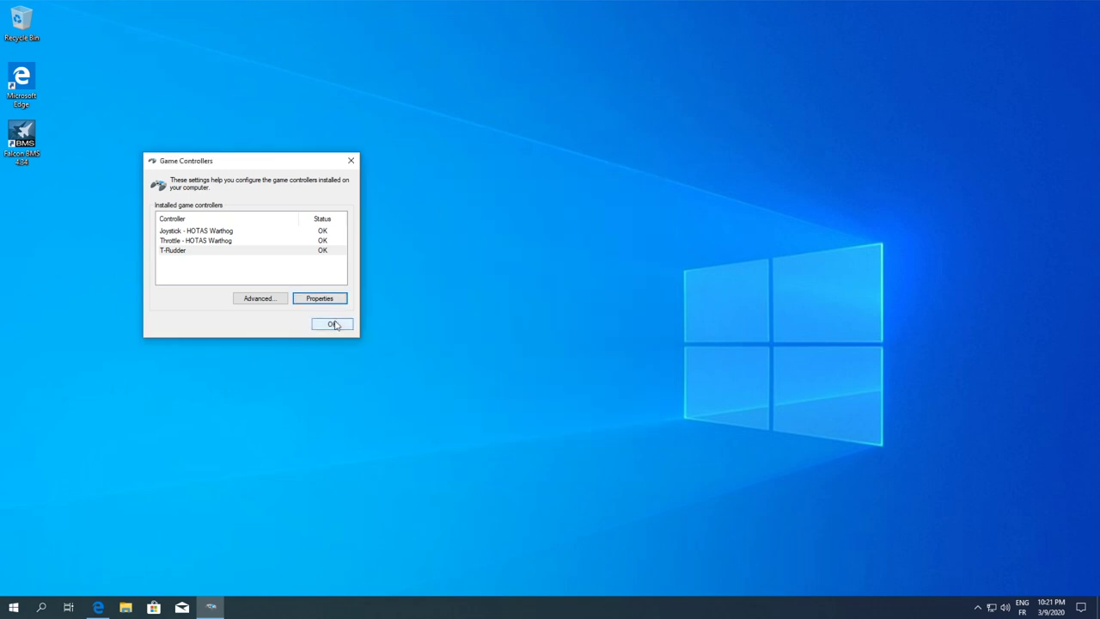
left_click(335, 326)
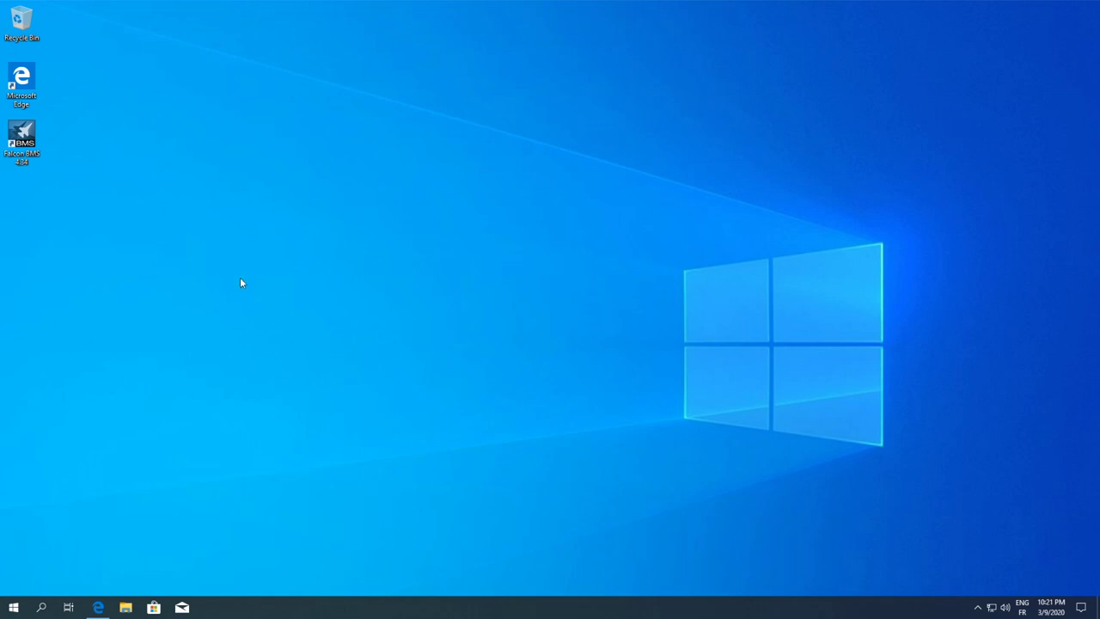
Browse File Explorer to C:\Falcon BMS 4.34\User\Config
left_click(125, 608)
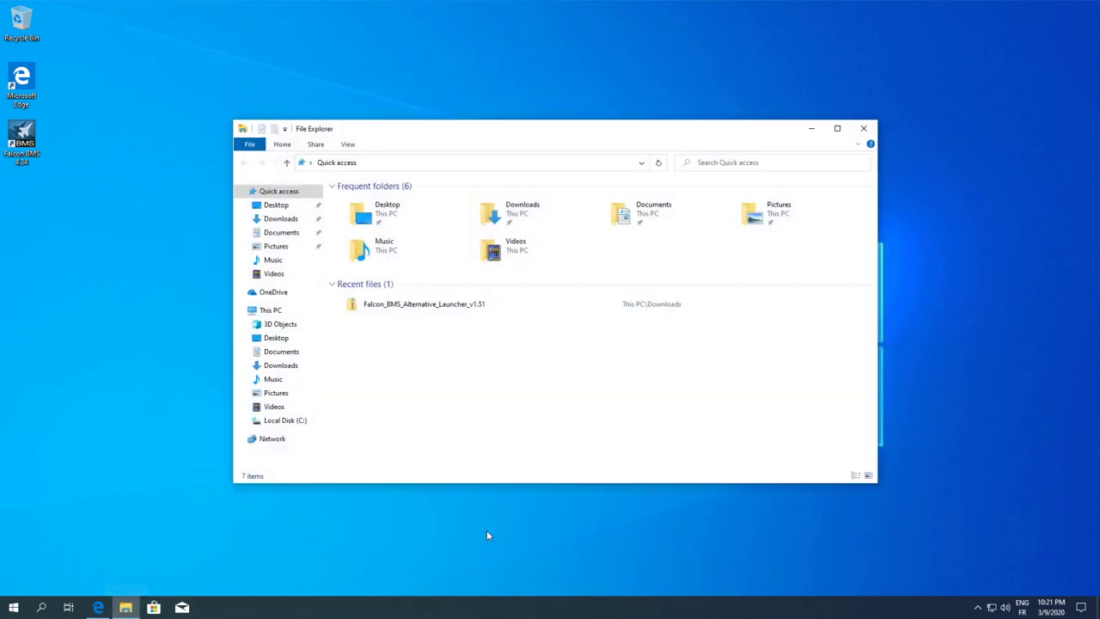
left_click(285, 420)
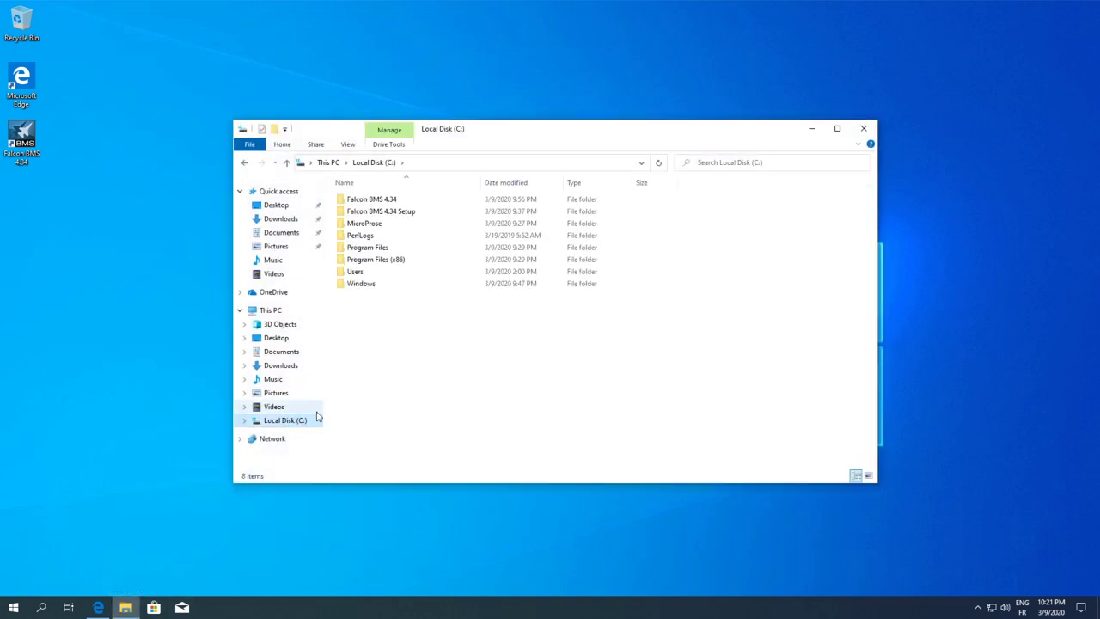
double_click(382, 203)
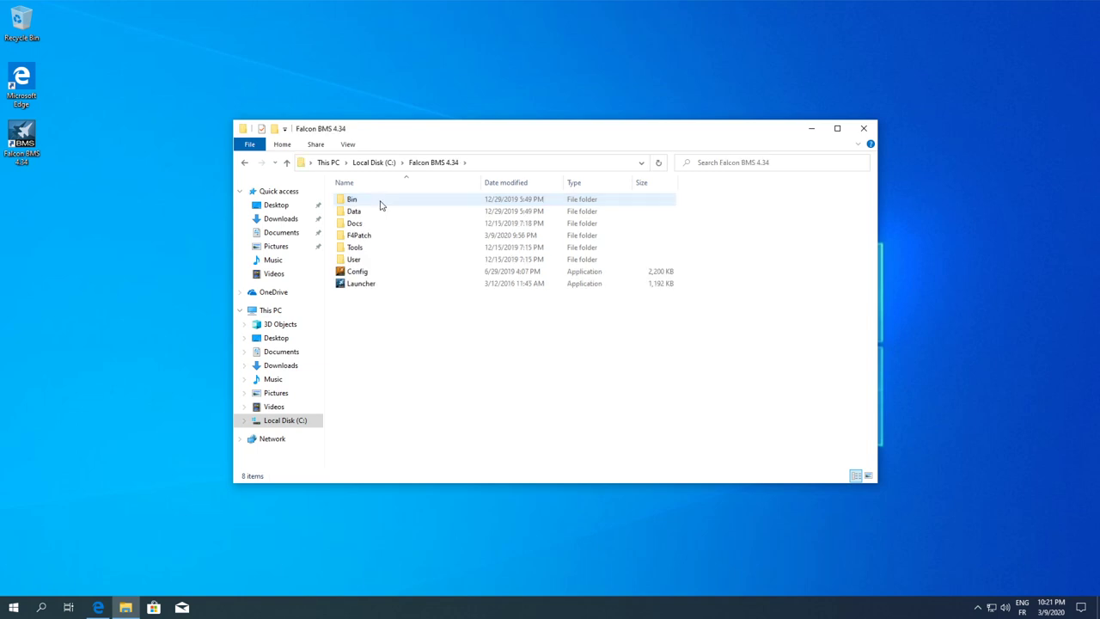
double_click(354, 258)
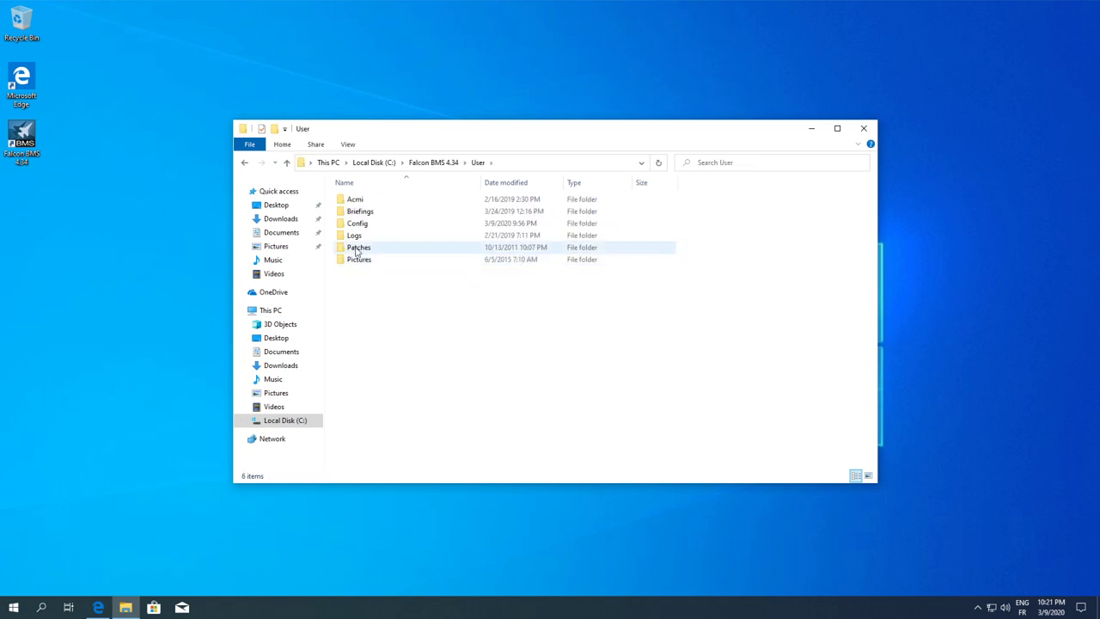
double_click(364, 226)
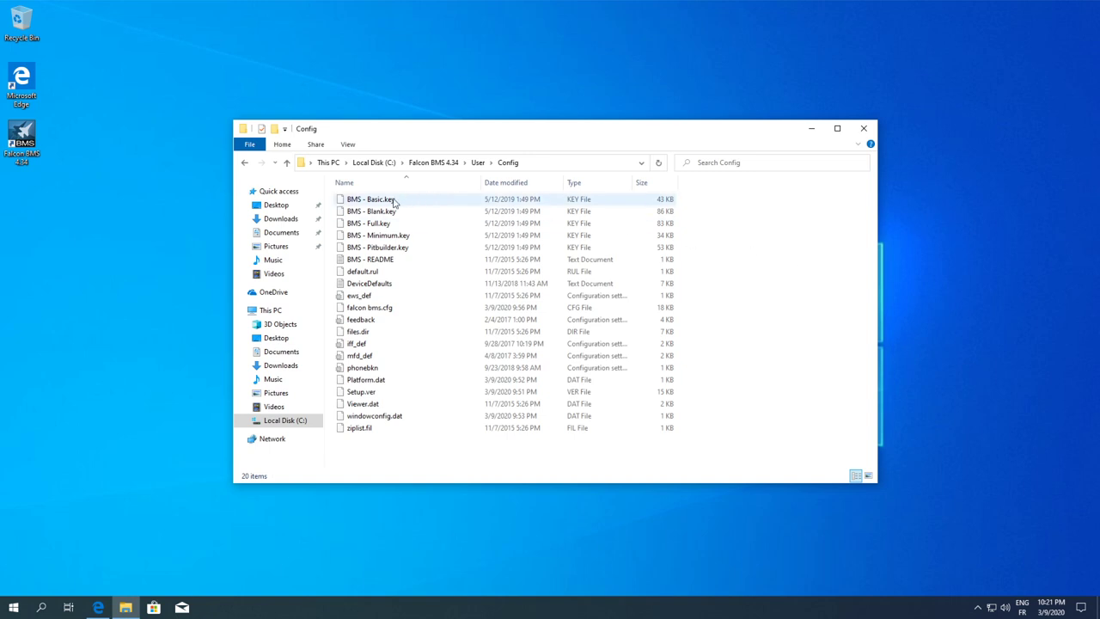
Duplicate BMS - Full.key and rename the copy to the user's personal key file name
left_click(395, 201)
left_click(383, 225)
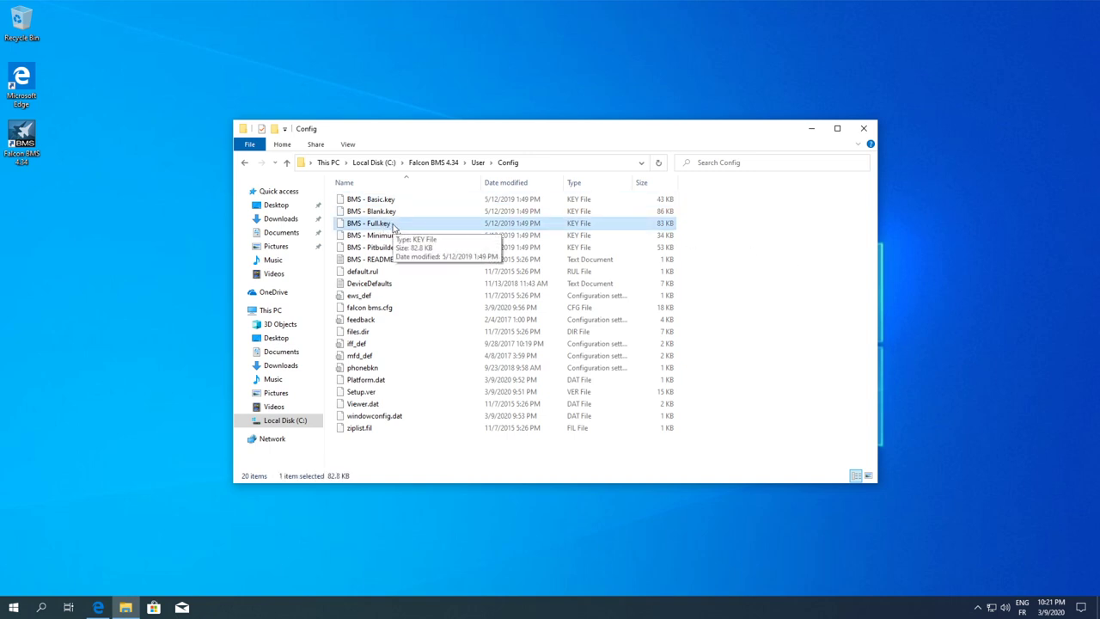
key("ctrl+c")
key("ctrl+v")
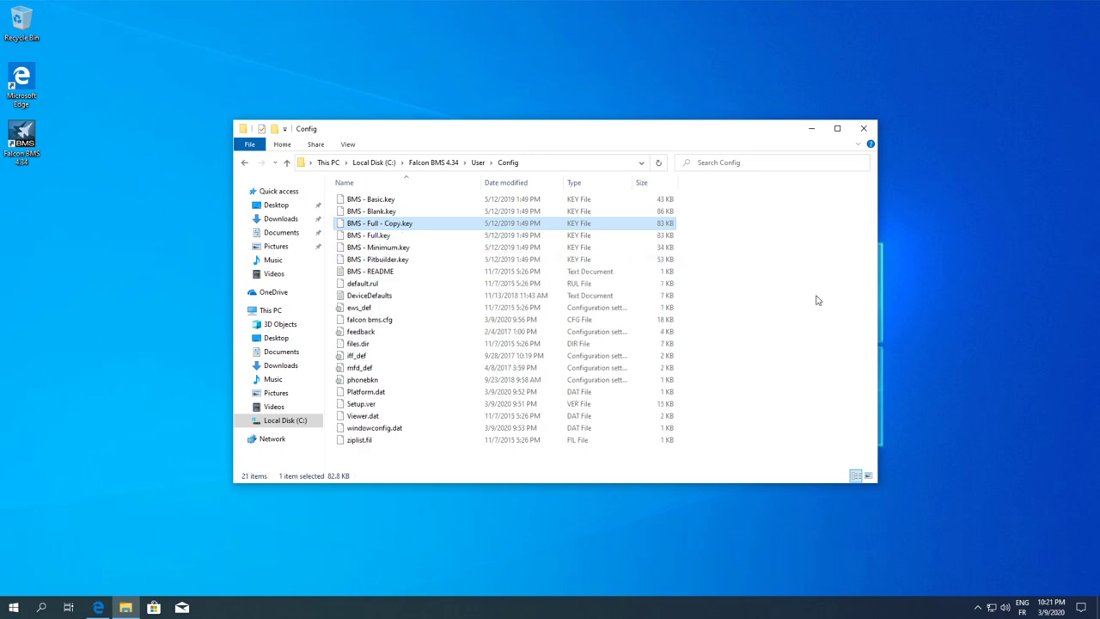
left_click(394, 224)
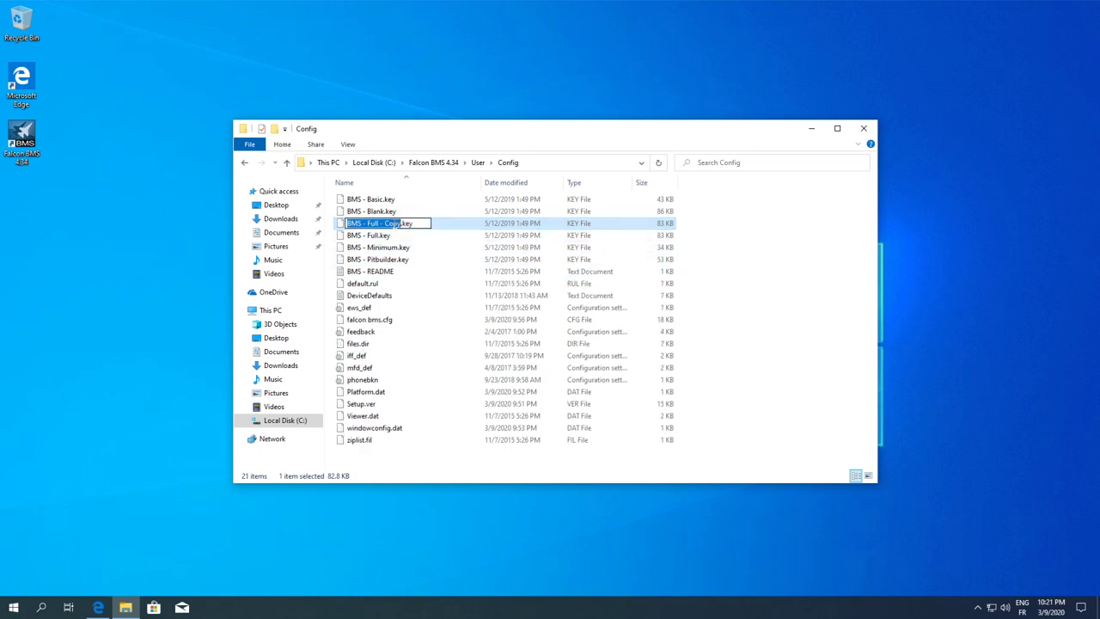
left_click_drag(400, 223, 368, 222)
type("MaxWald")
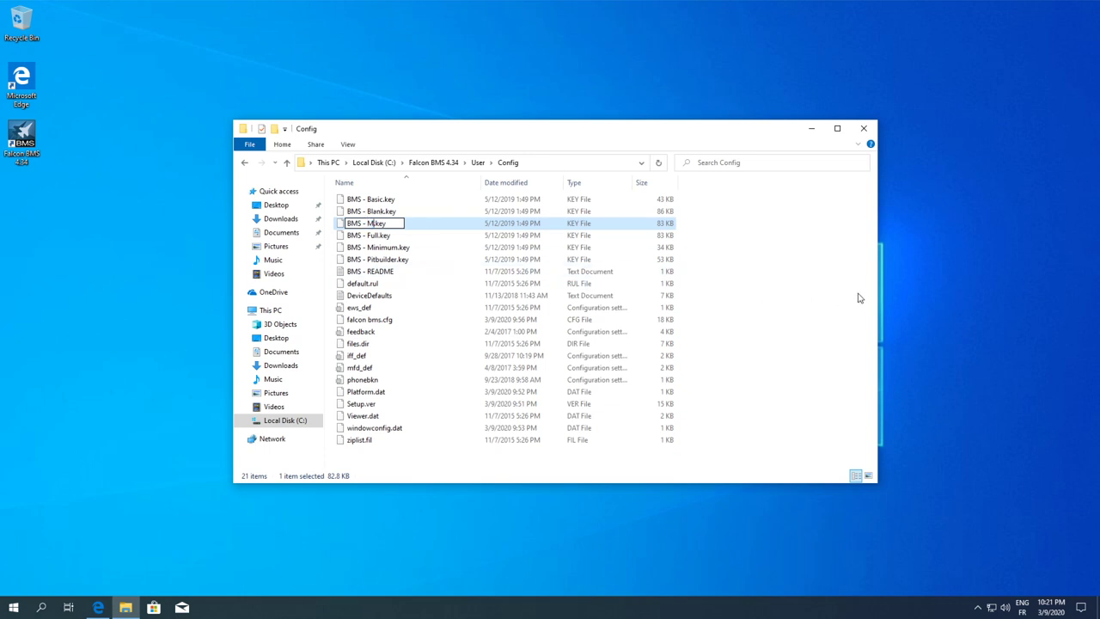
type("orf")
key("Return")
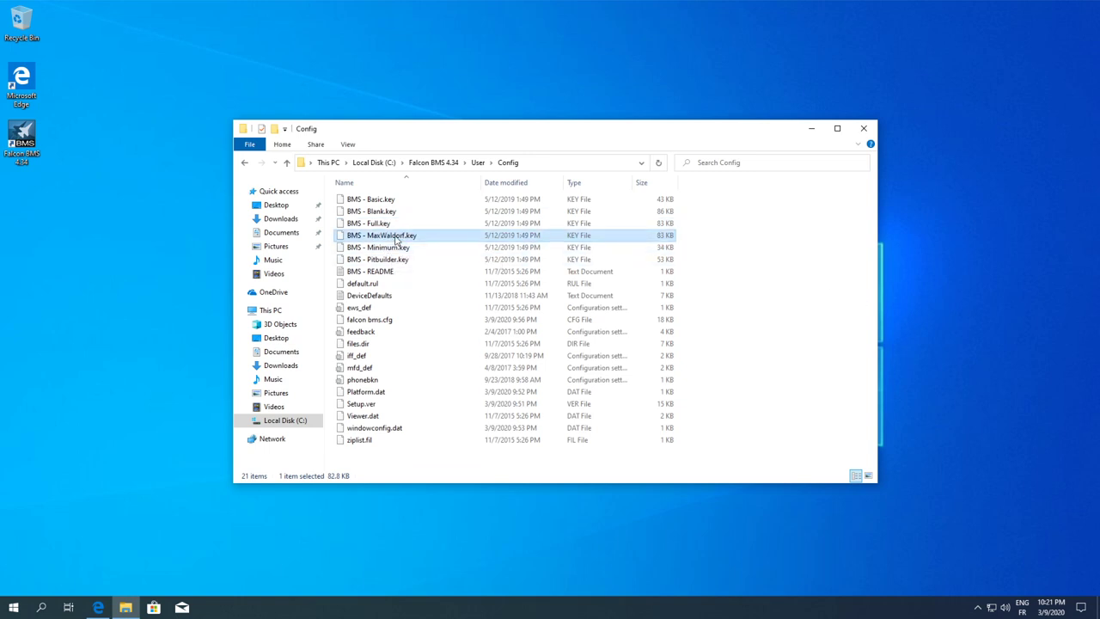
Verify the renamed key file in the Config folder, then minimize the window
left_click(806, 308)
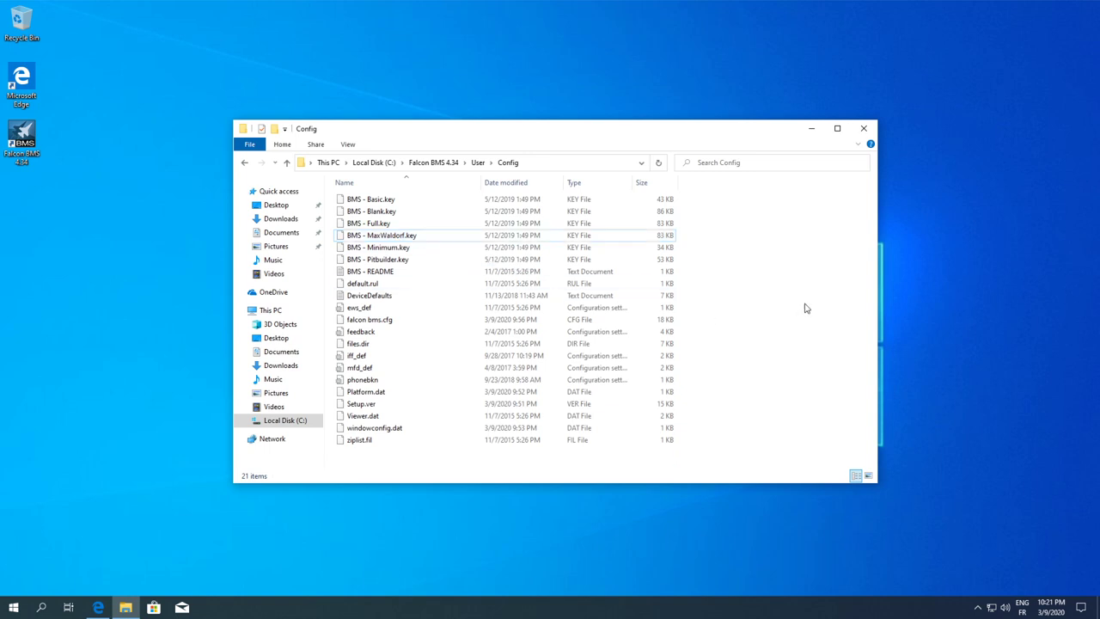
left_click(414, 237)
left_click(758, 251)
left_click(661, 238)
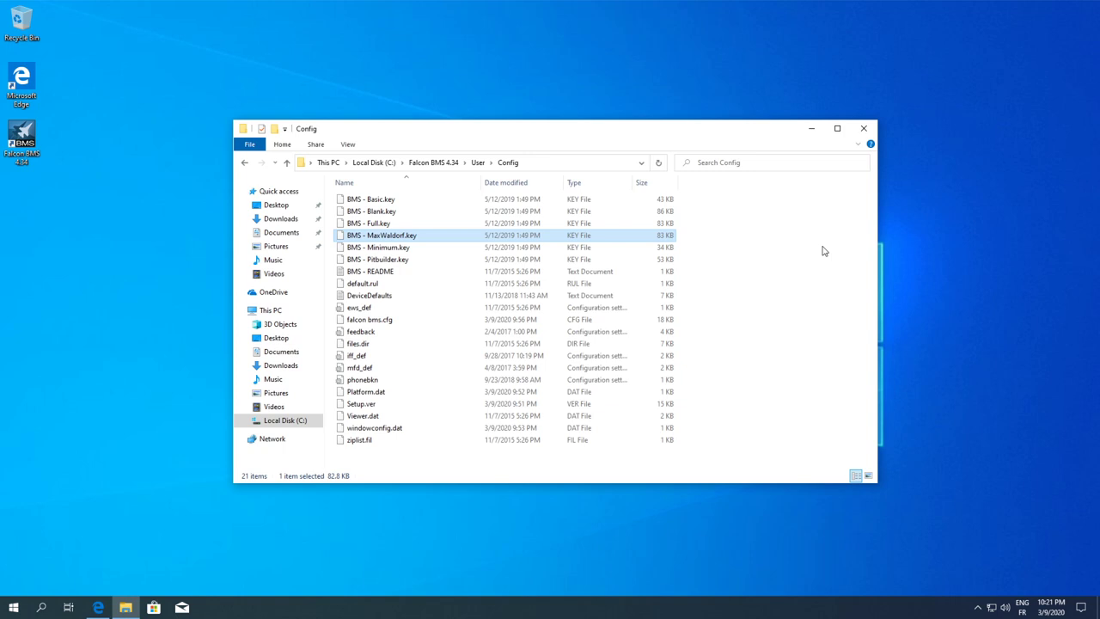
left_click(759, 250)
left_click(640, 237)
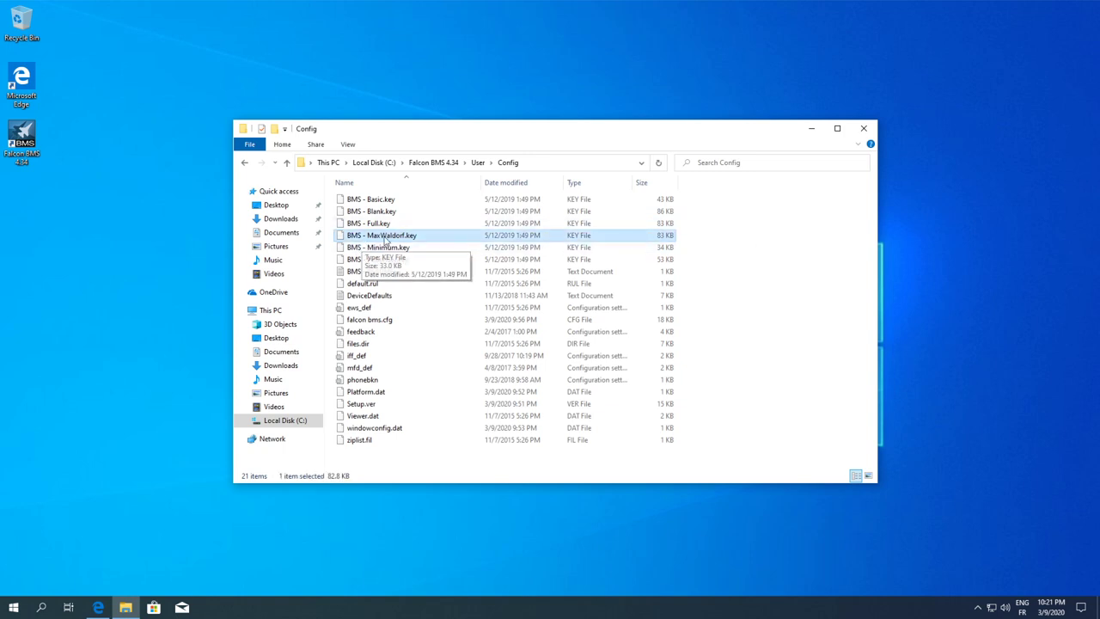
left_click(728, 268)
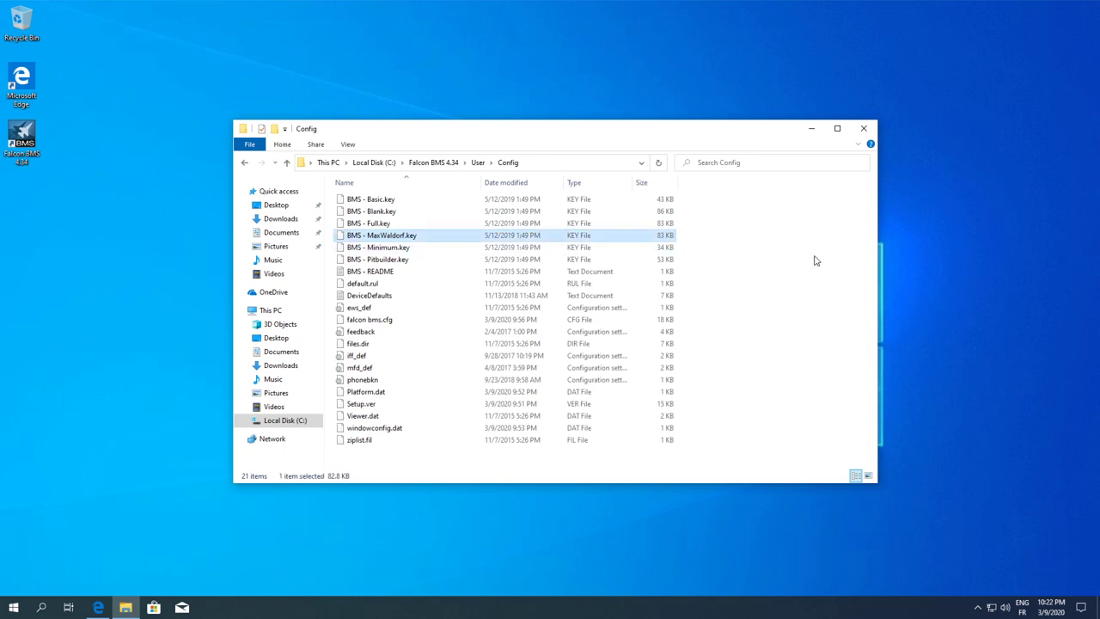
left_click(391, 240)
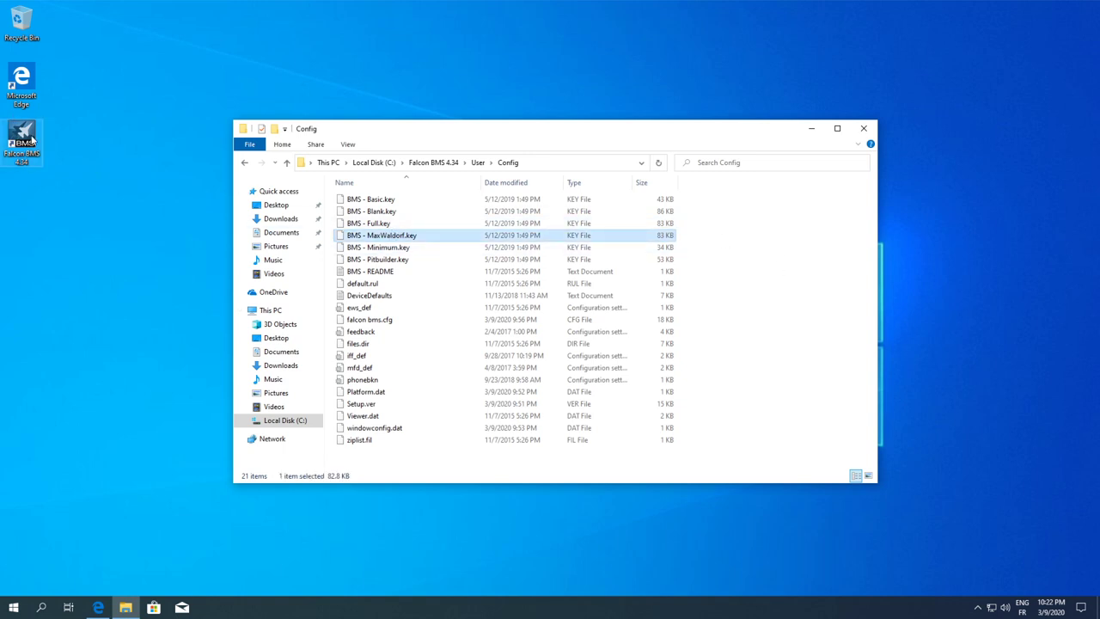
left_click(807, 394)
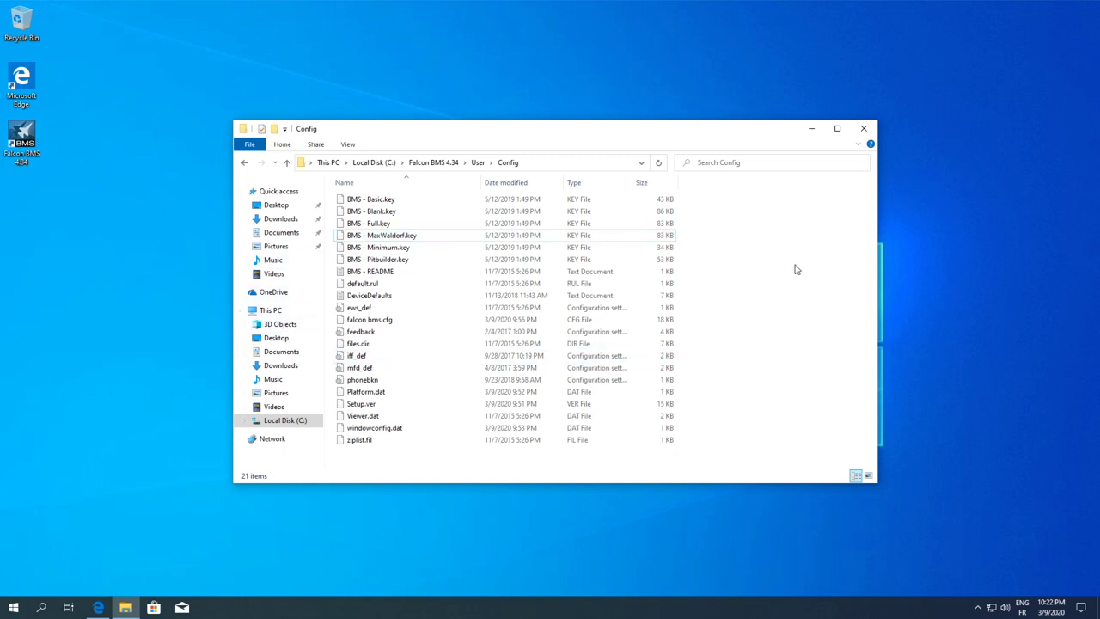
left_click(812, 130)
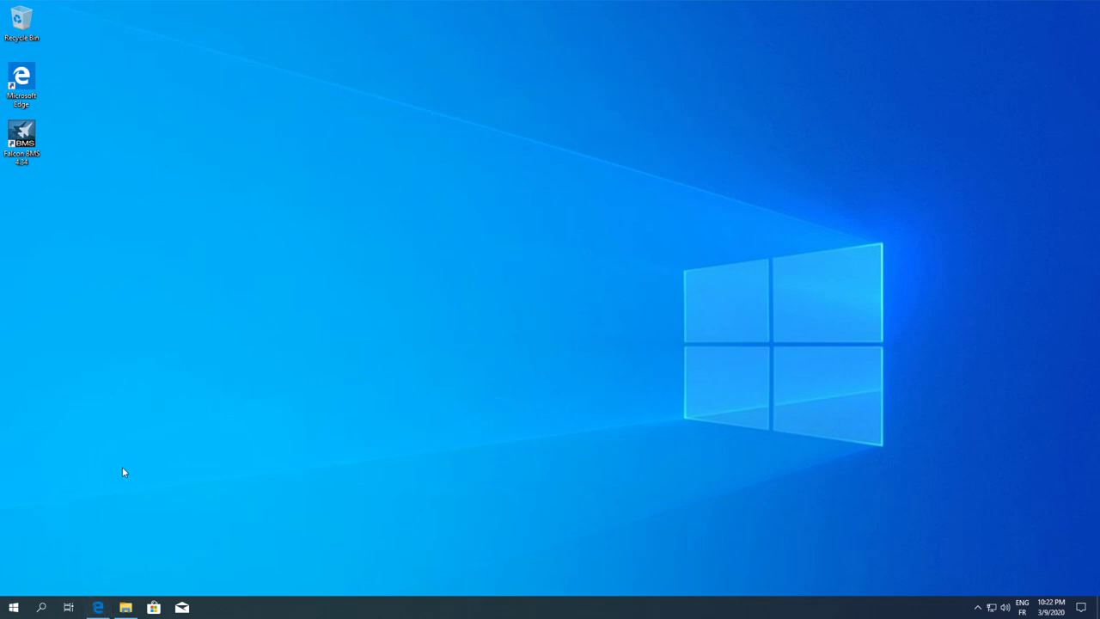
Copy the Alternative Launcher releases page address in Edge, then start Falcon BMS 4.34 from the desktop
left_click(97, 607)
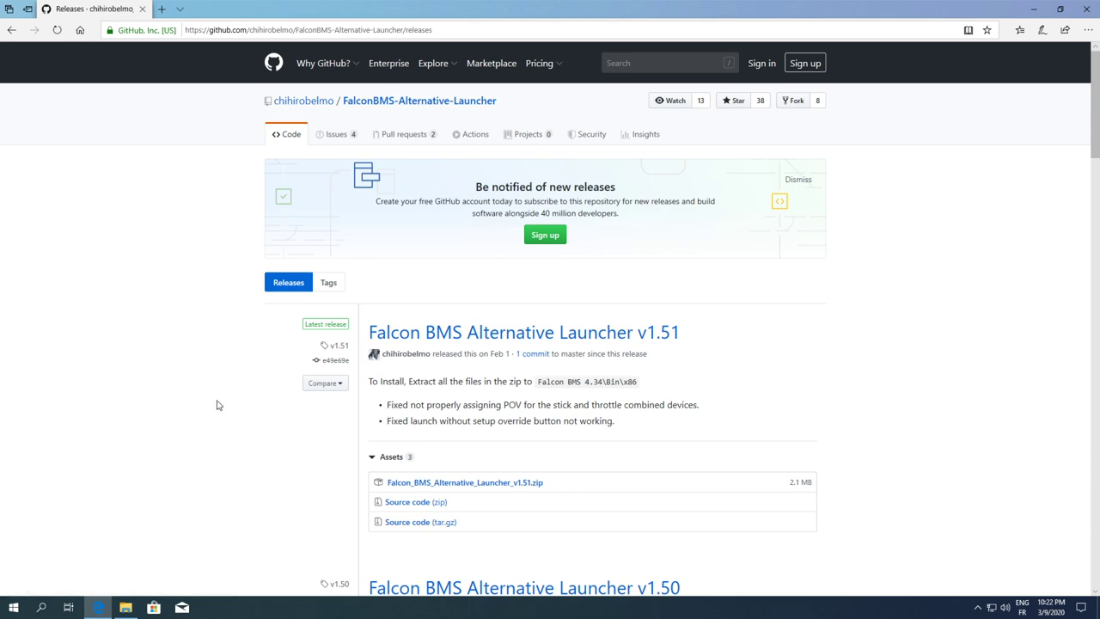
scroll(217, 405, "down", 3)
scroll(217, 405, "up", 1)
left_click(445, 30)
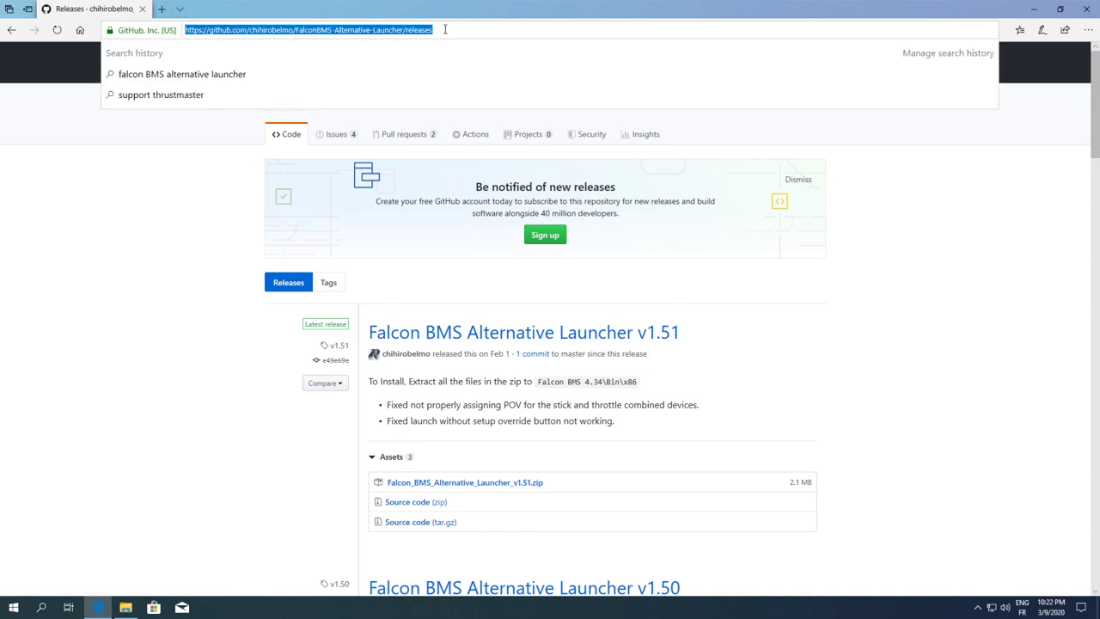
right_click(409, 30)
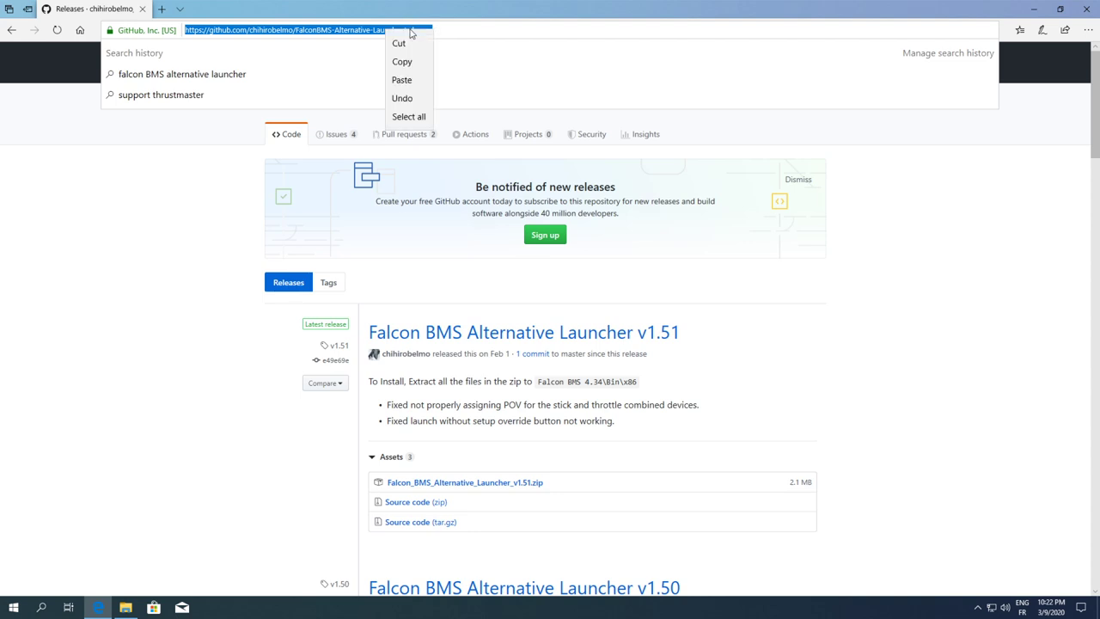
left_click(404, 60)
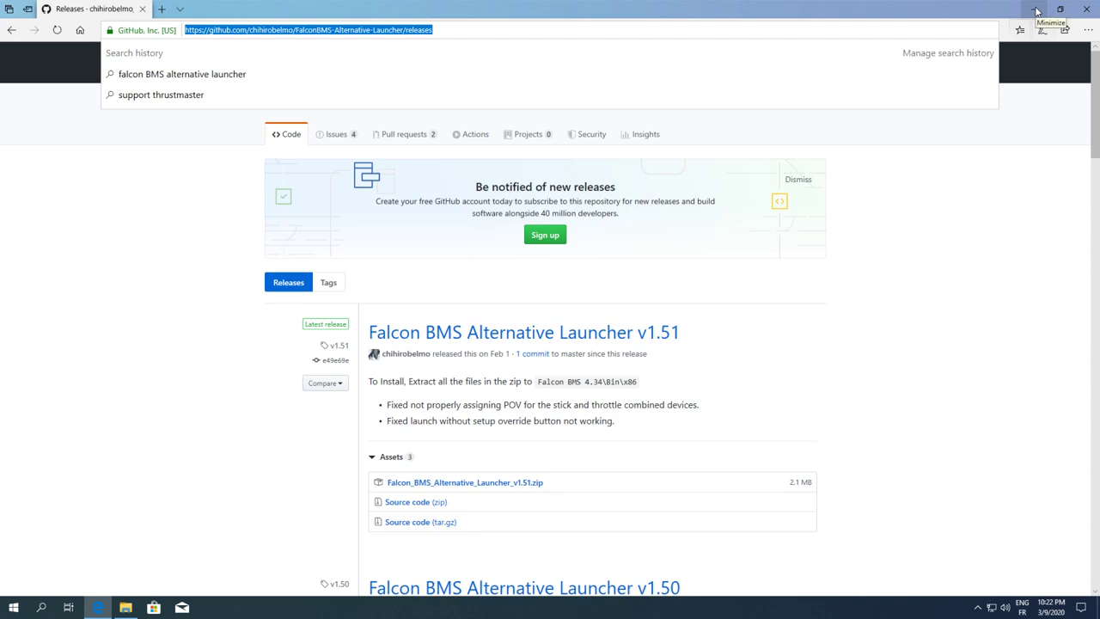
left_click(1036, 11)
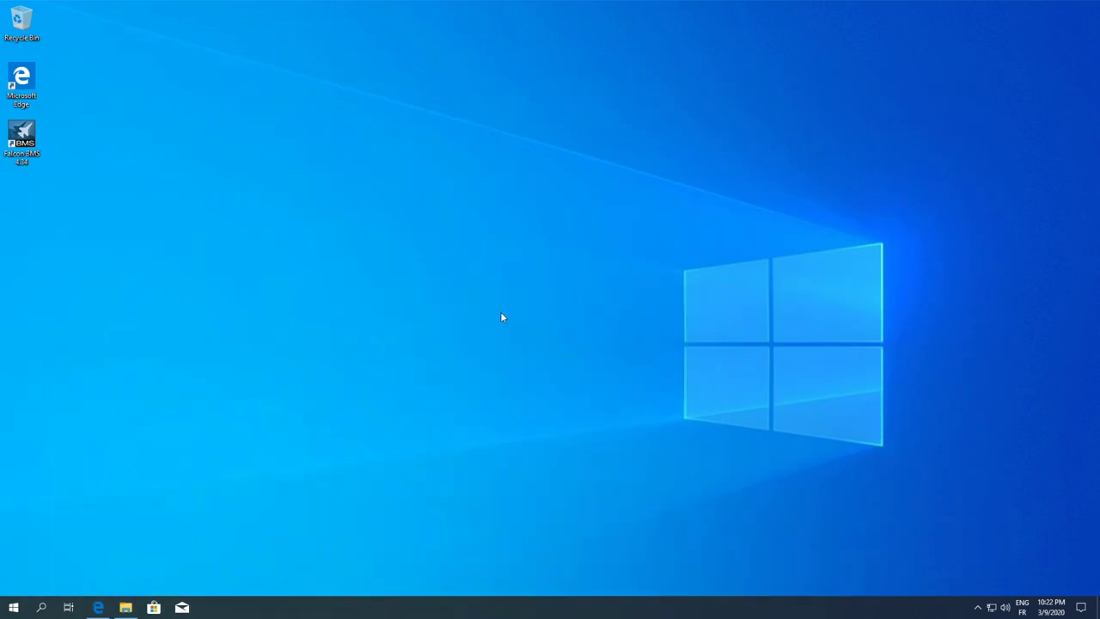
double_click(22, 137)
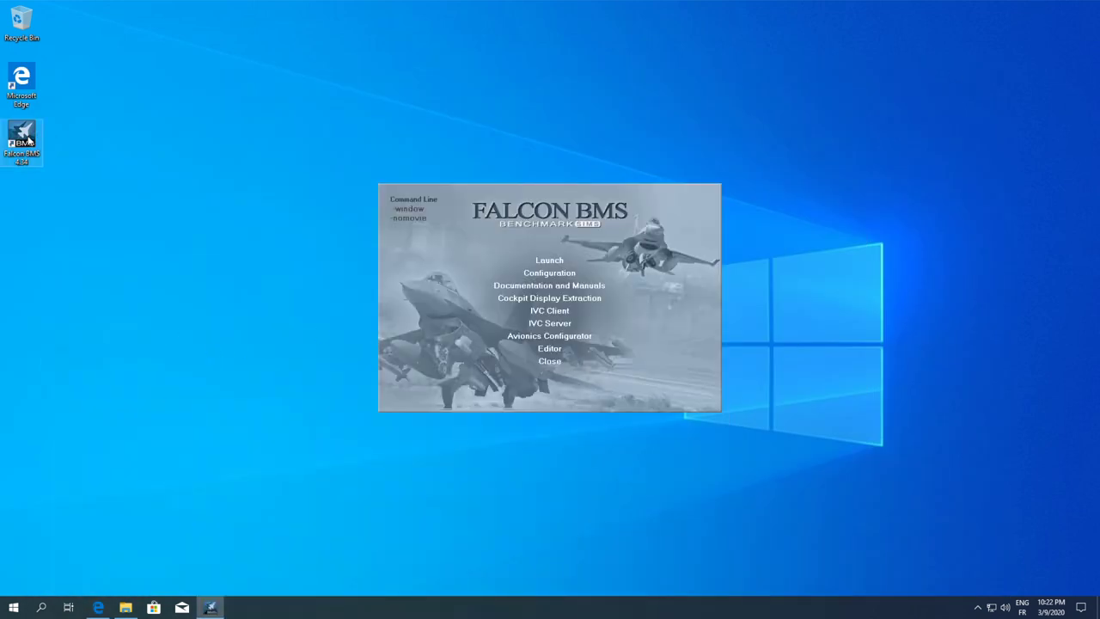
left_click(549, 261)
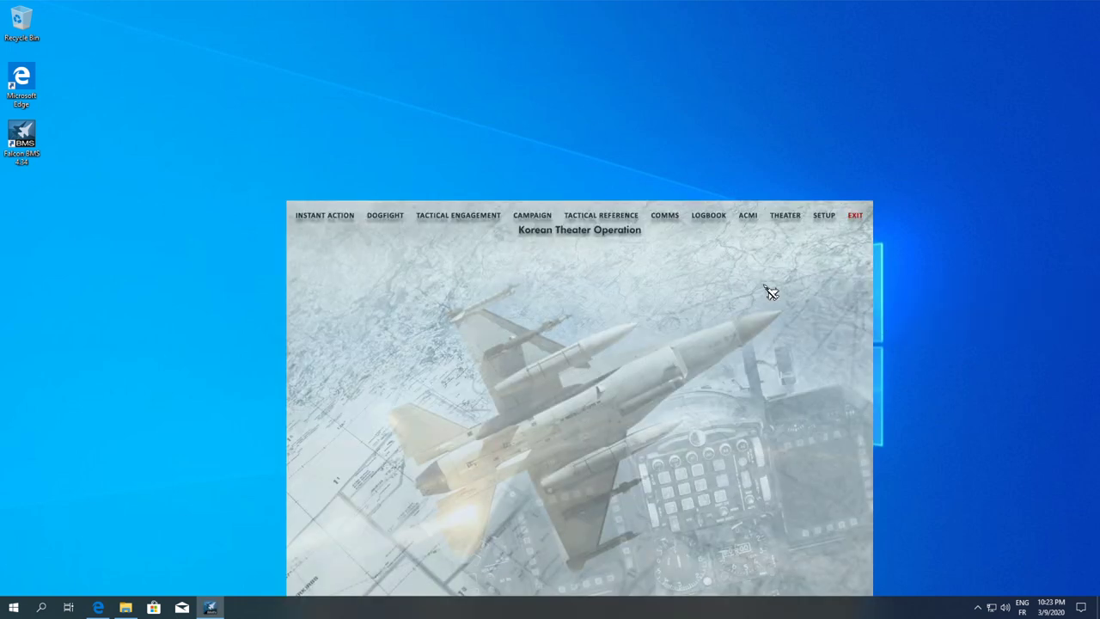
left_click(858, 216)
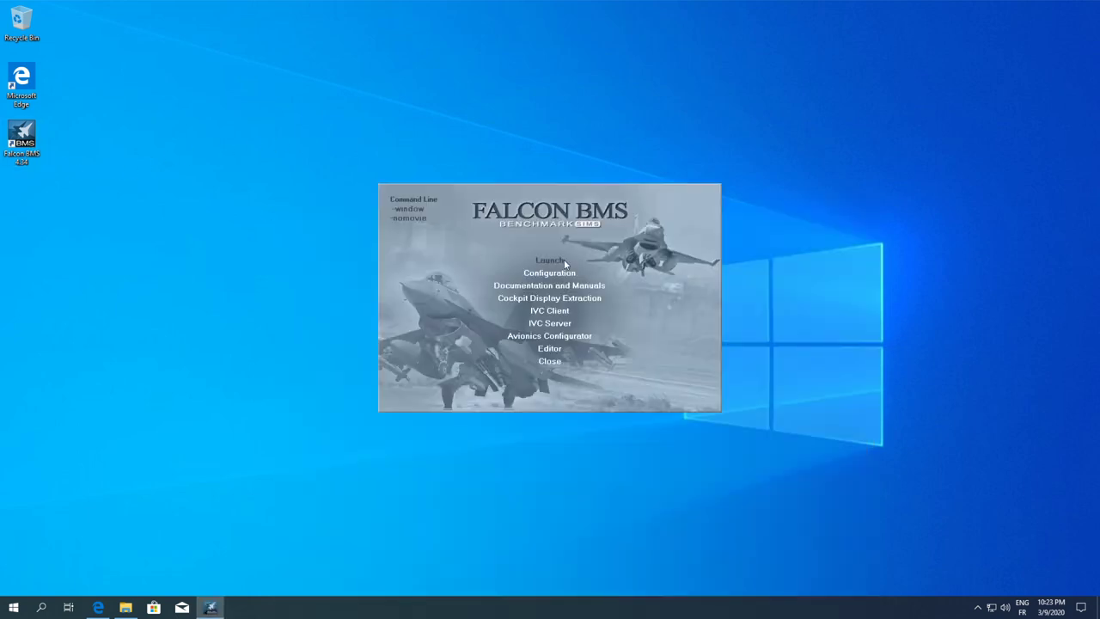
left_click(545, 298)
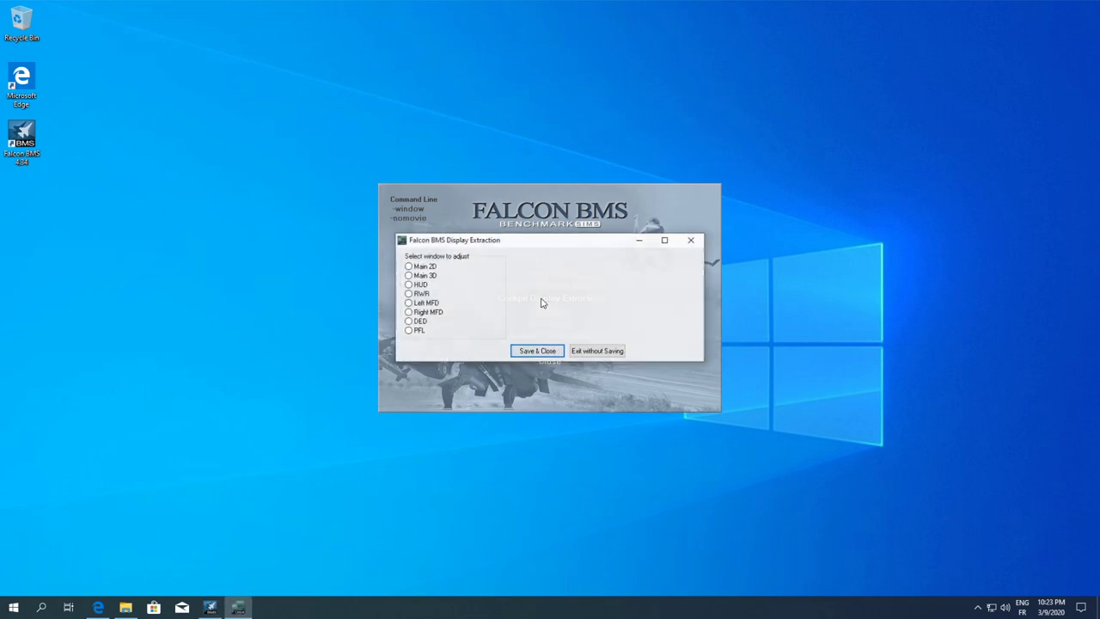
left_click(414, 267)
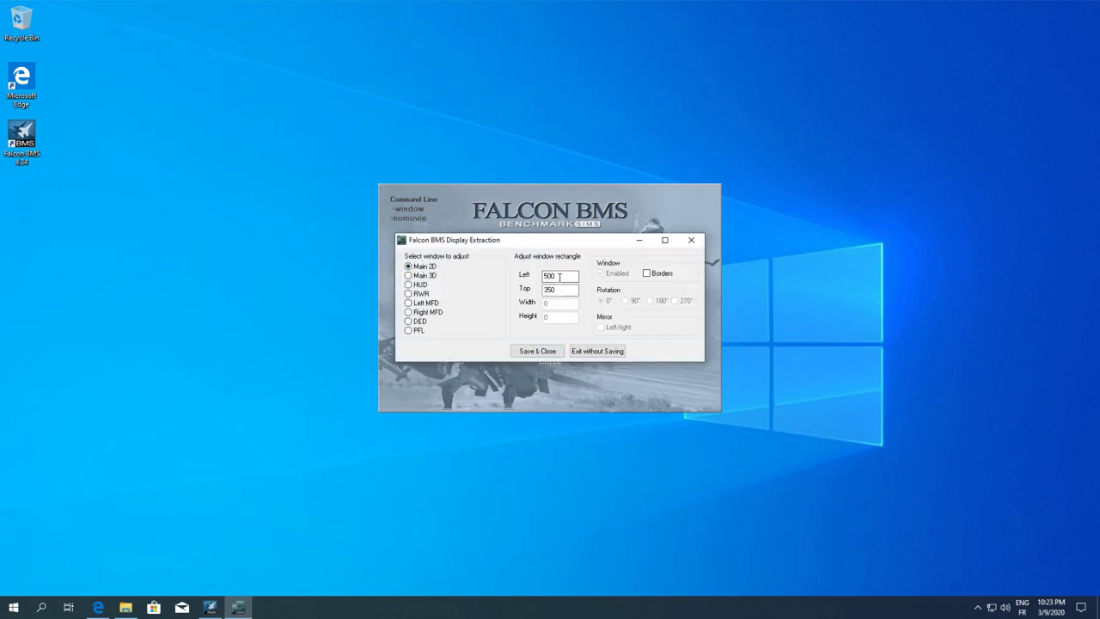
left_click(556, 291)
left_click_drag(547, 290, 536, 287)
left_click(537, 351)
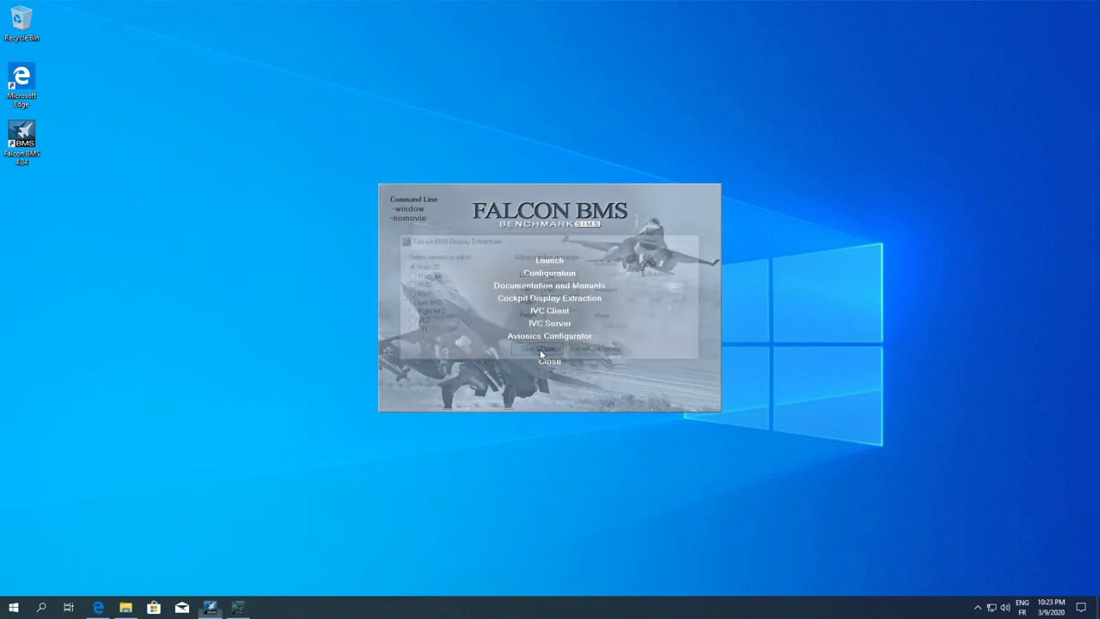
Launch Falcon BMS and enter the callsign and pilot name in the Logbook
left_click(550, 261)
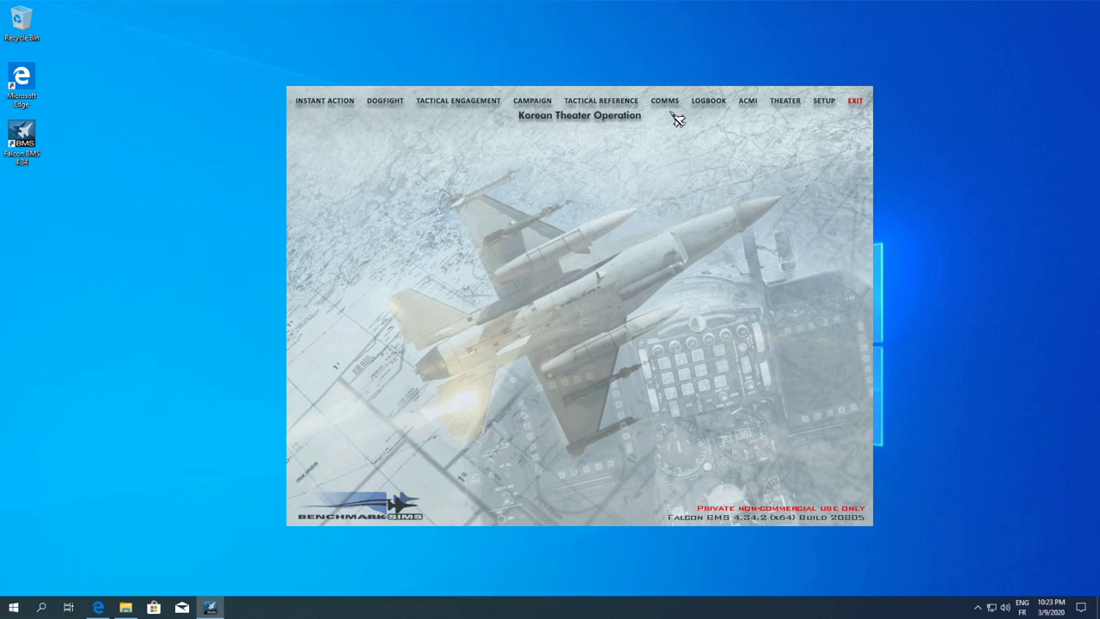
left_click(718, 107)
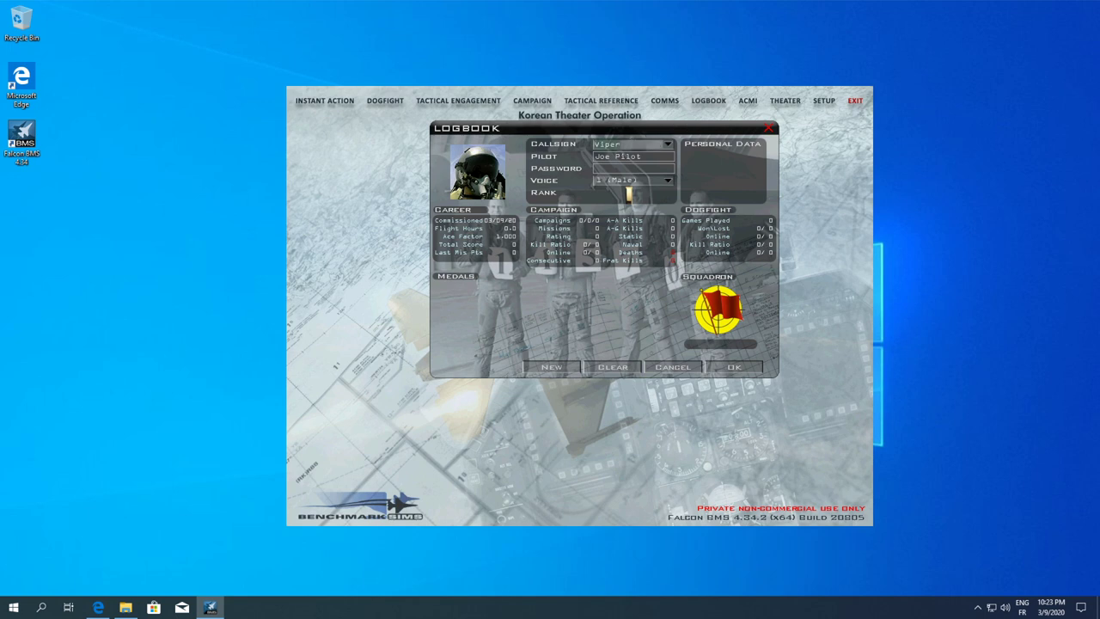
type("Maxwaldorf")
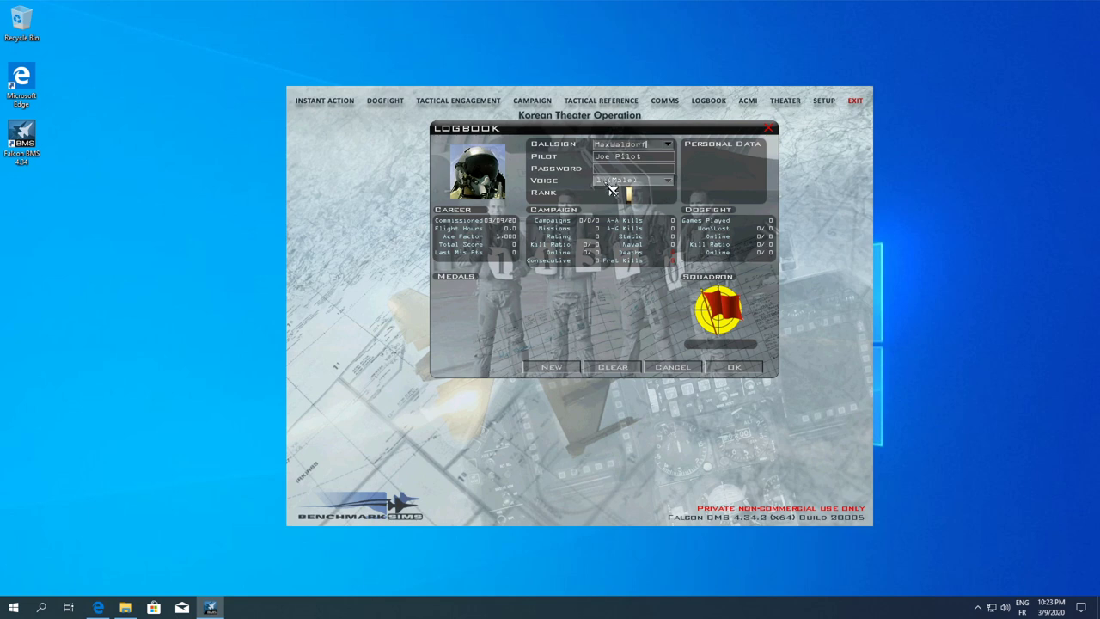
key("Tab")
type("M")
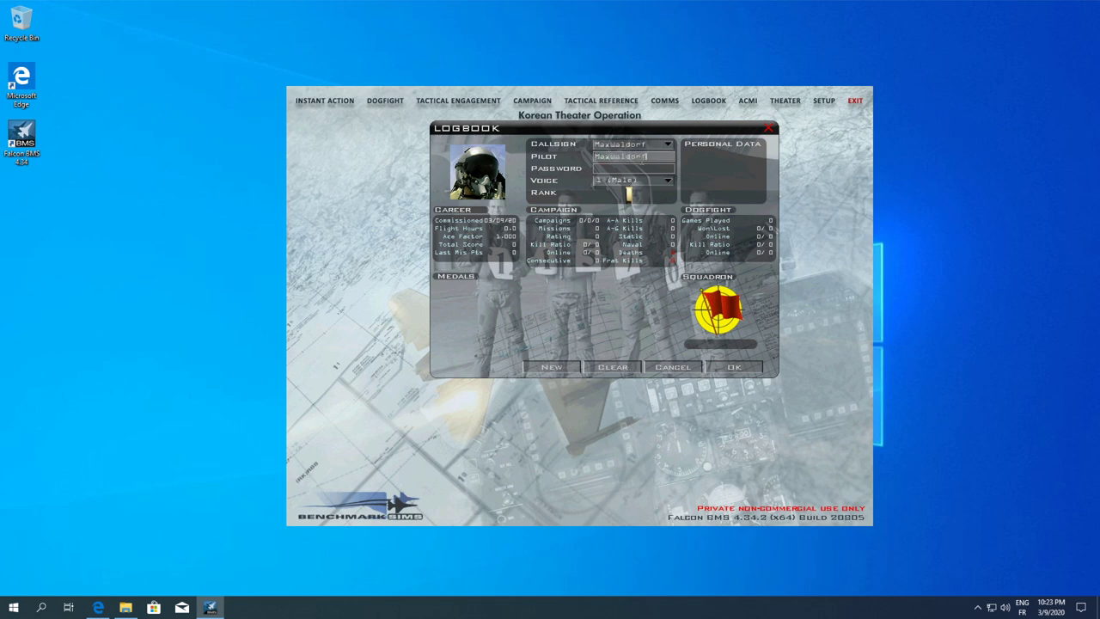
left_click(736, 370)
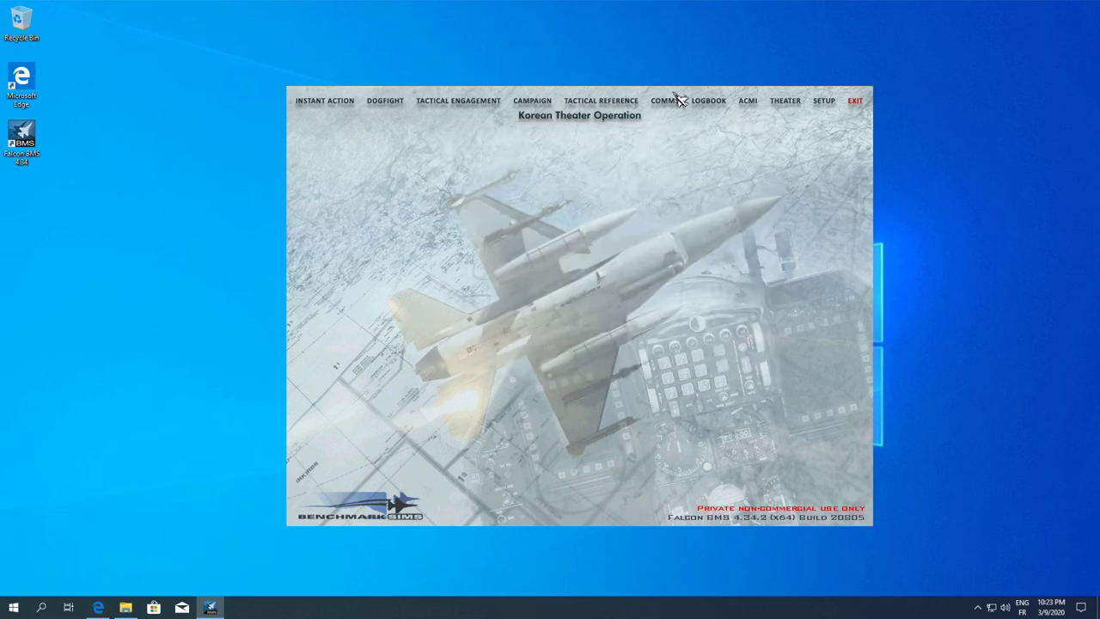
Review the Logbook's squadron patch and pilot voice, keeping both unchanged, and save
left_click(711, 103)
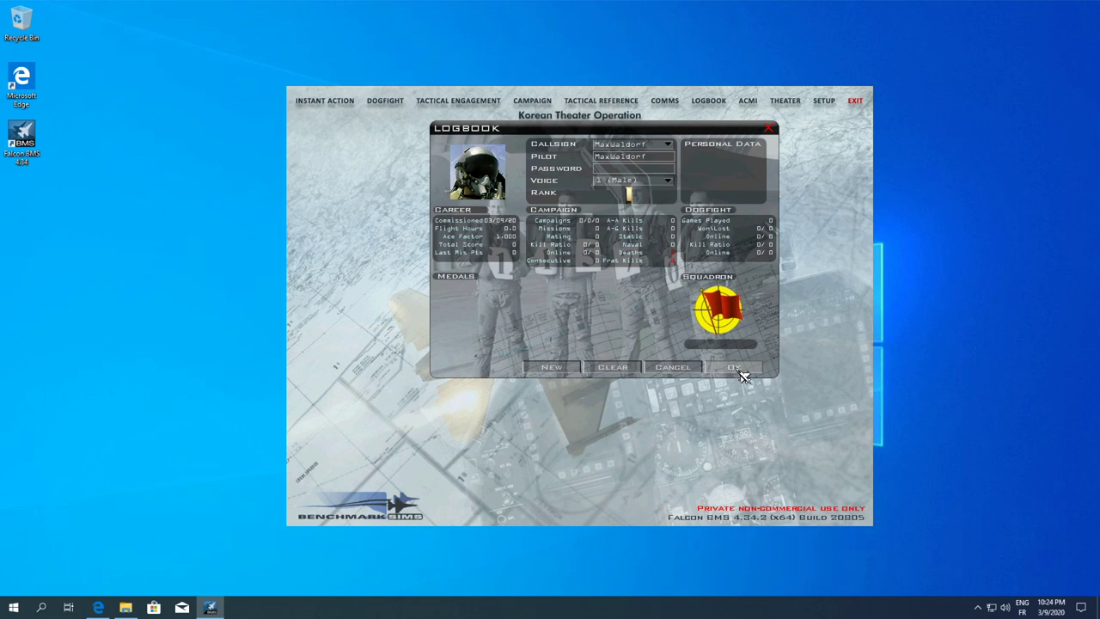
left_click(724, 314)
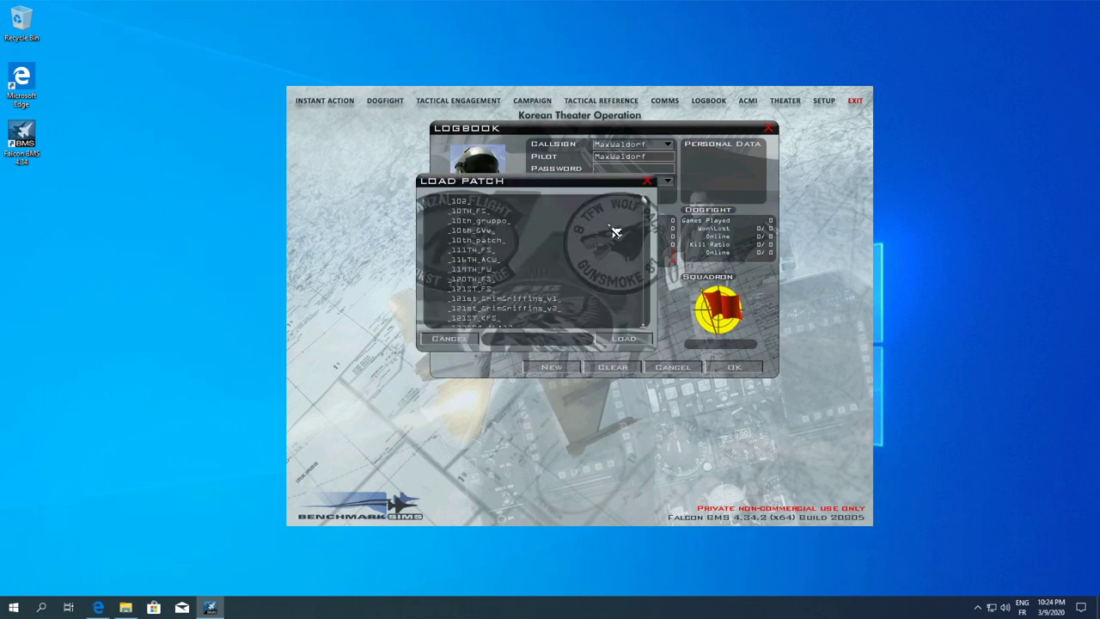
mouse_move(645, 204)
left_mouse_down()
mouse_move(635, 318)
mouse_move(643, 202)
left_mouse_up()
left_click(453, 339)
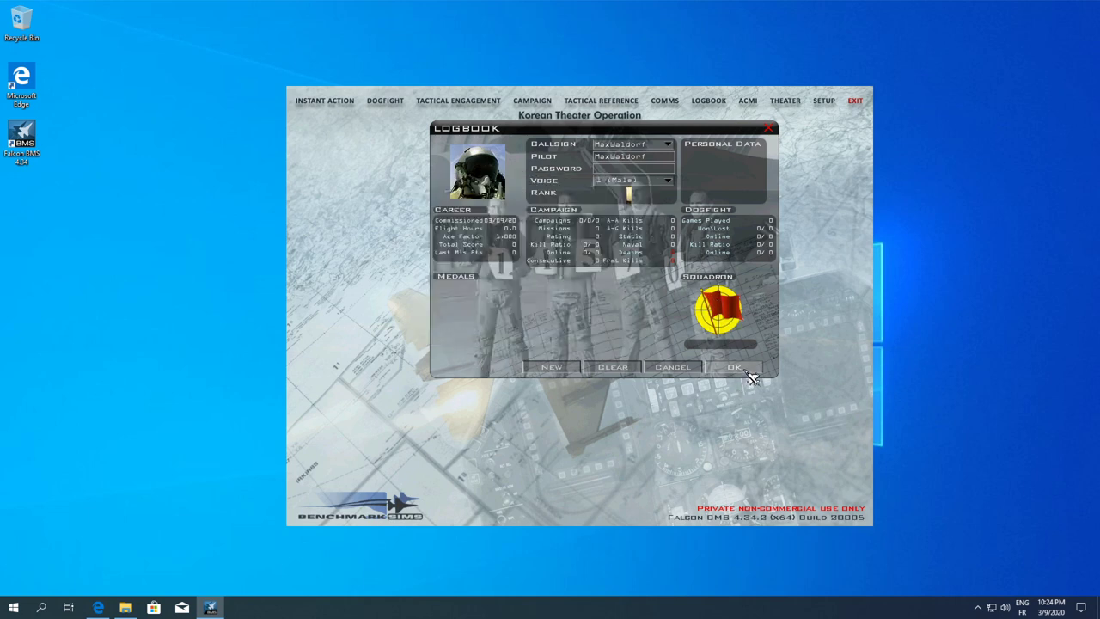
left_click(668, 181)
left_click(513, 332)
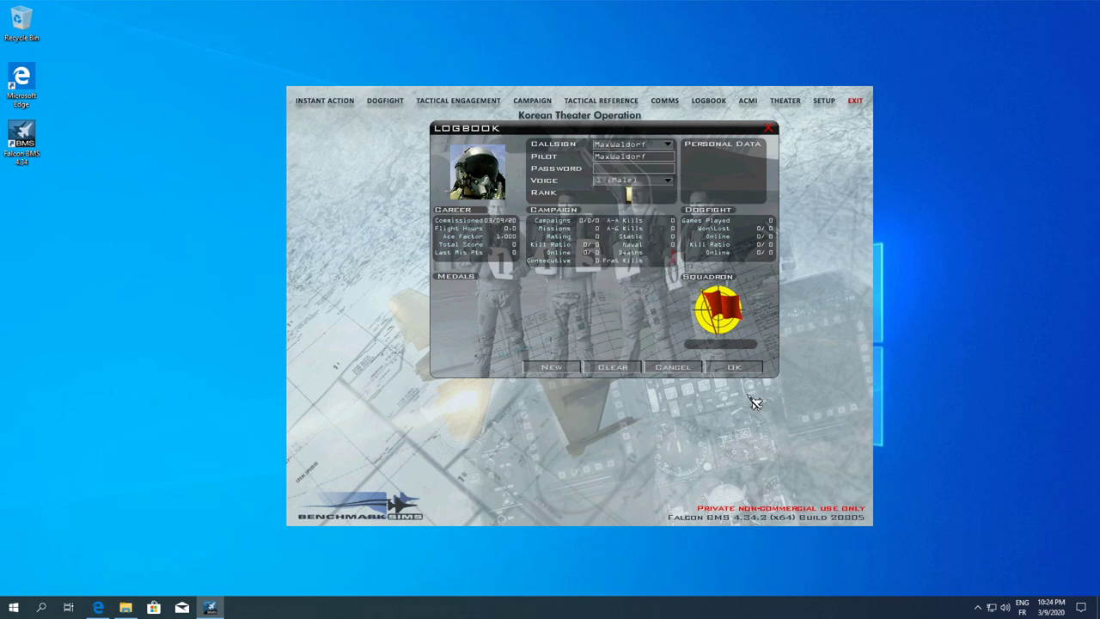
left_click(739, 368)
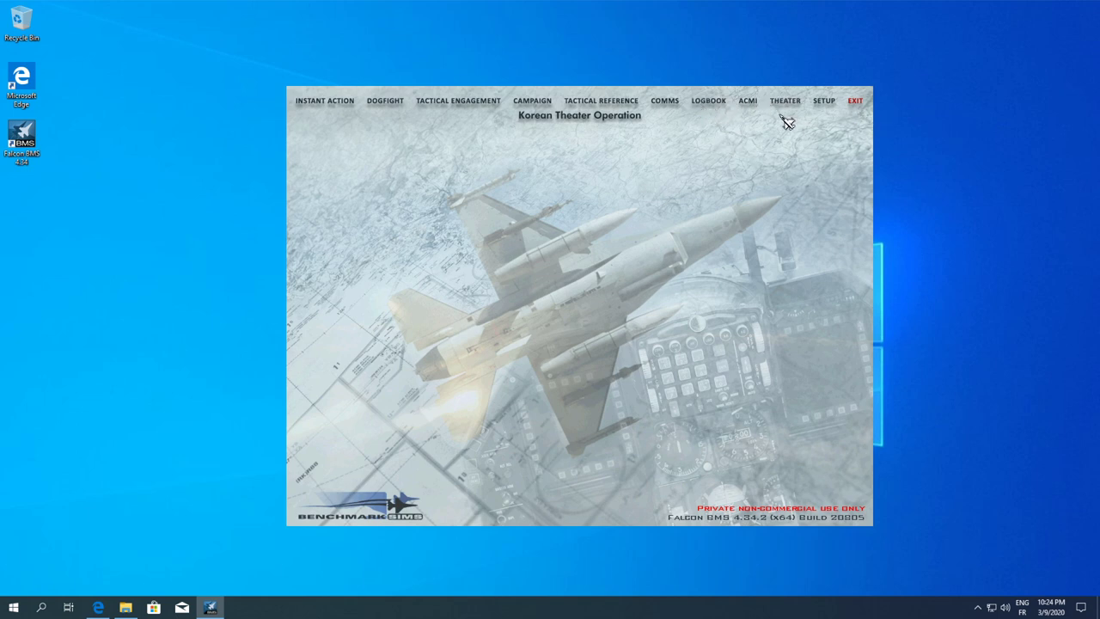
In Setup's Sound tab, lower Interface Sounds, Music and External Sound in Cockpit, and toggle Player Voice
left_click(825, 103)
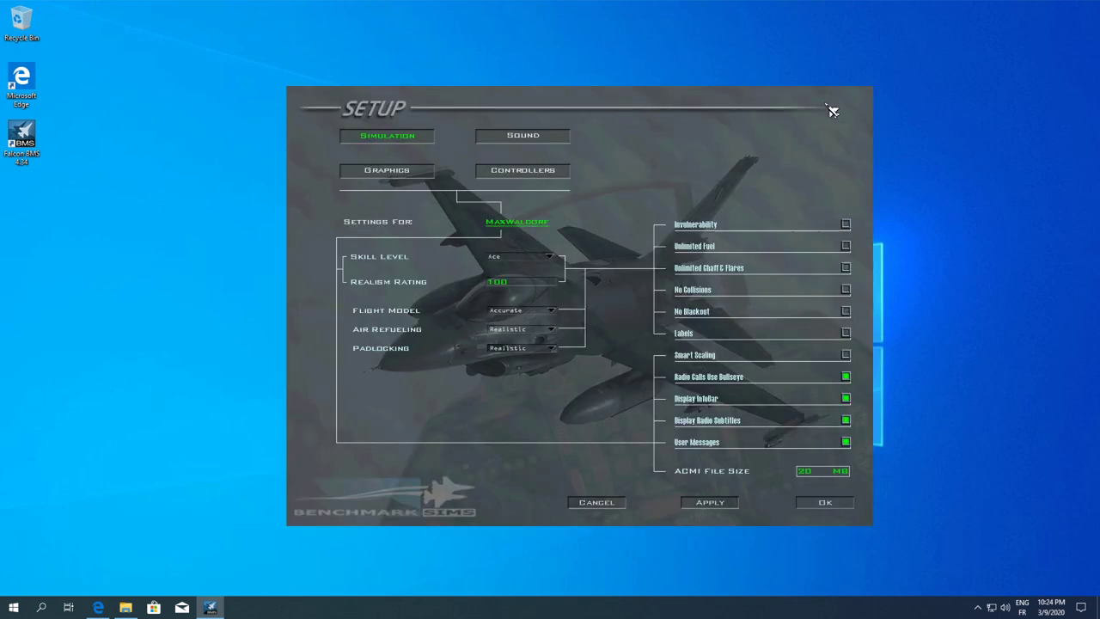
left_click(526, 135)
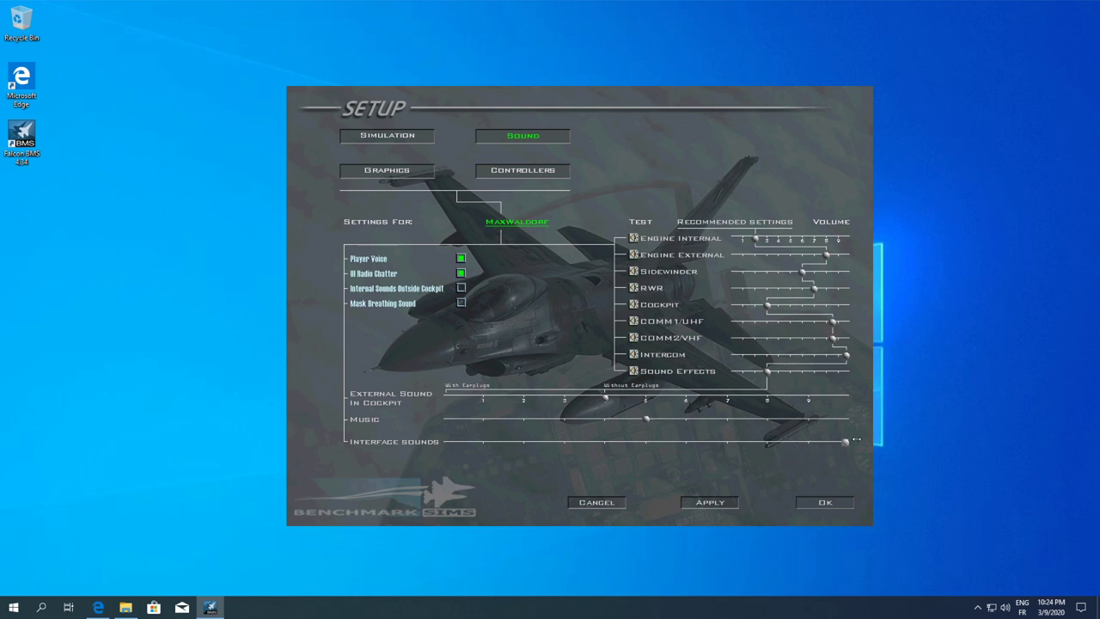
left_click_drag(835, 442, 608, 427)
left_click_drag(524, 408, 484, 410)
left_click_drag(604, 398, 522, 399)
left_click(462, 259)
Set graphics resolution to 1920x1080 60 Hz, multisampling Quality Level 0, and Canopy Cues to None
left_click(421, 174)
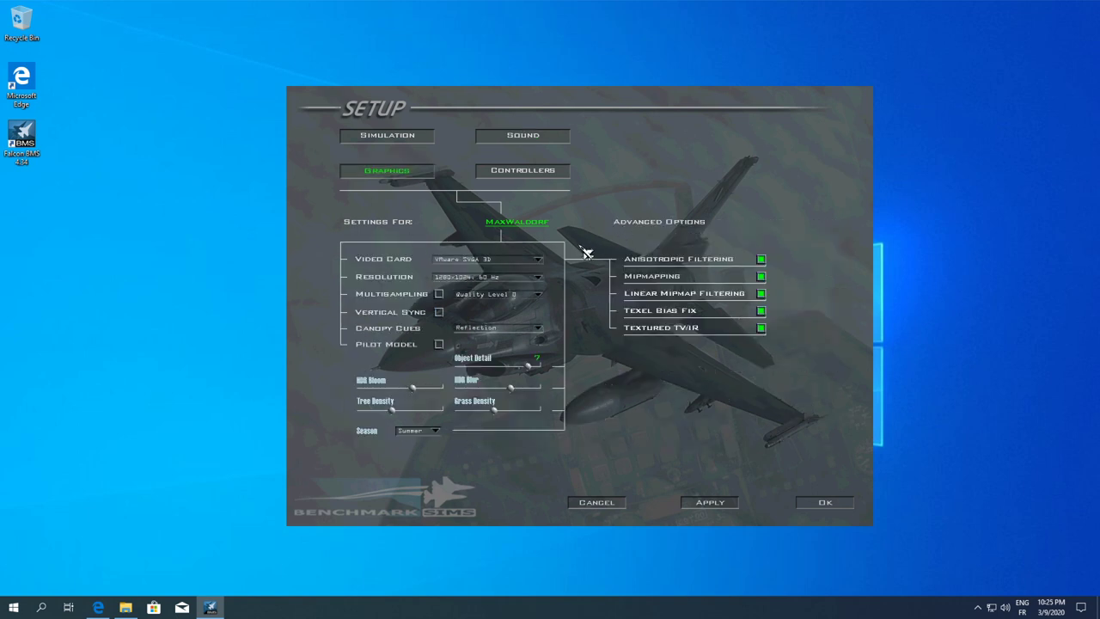
left_click(483, 278)
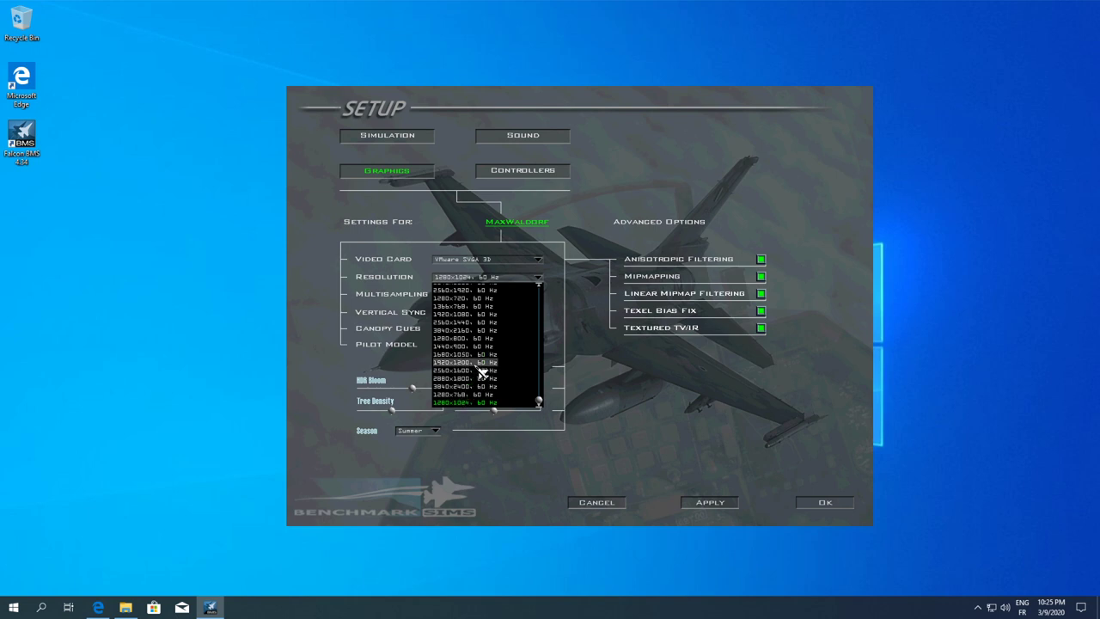
left_click(476, 314)
left_click(535, 295)
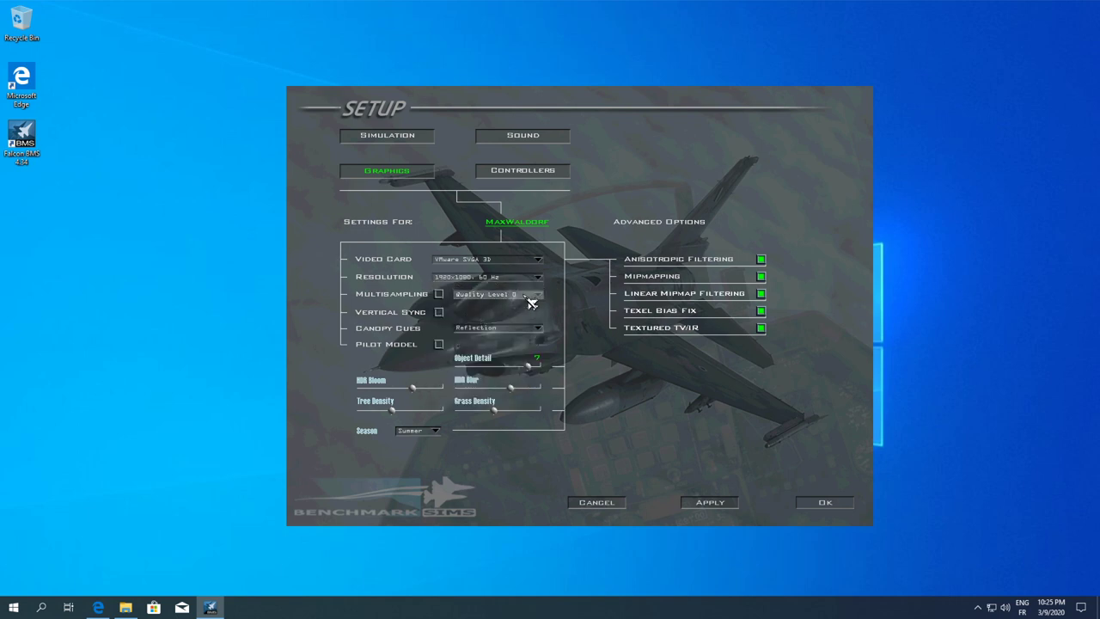
left_click(547, 311)
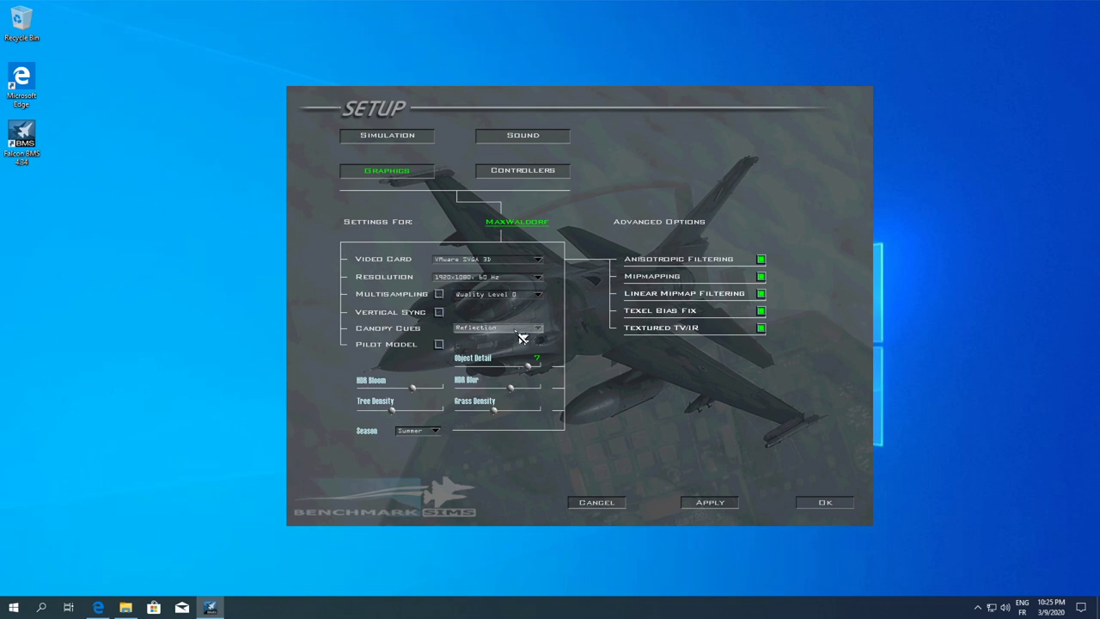
left_click(520, 336)
left_click(468, 340)
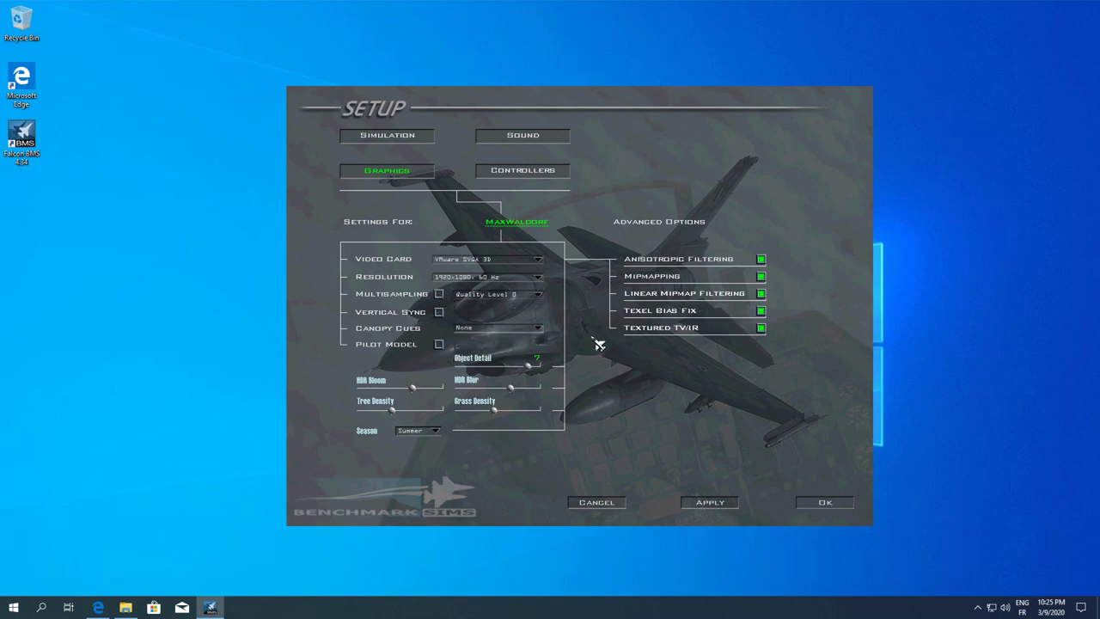
Turn off Anisotropic Filtering, Mipmapping, Linear Mipmap Filtering, Texel Bias Fix, Textured TV/IR; lower HDR Bloom
left_click(760, 259)
left_click(761, 276)
left_click(761, 294)
left_click(761, 311)
left_click(761, 328)
left_click_drag(414, 389, 392, 387)
Apply graphics, then set ACMI File Size to 900 MB, enable Smart Scaling and apply
left_click(722, 503)
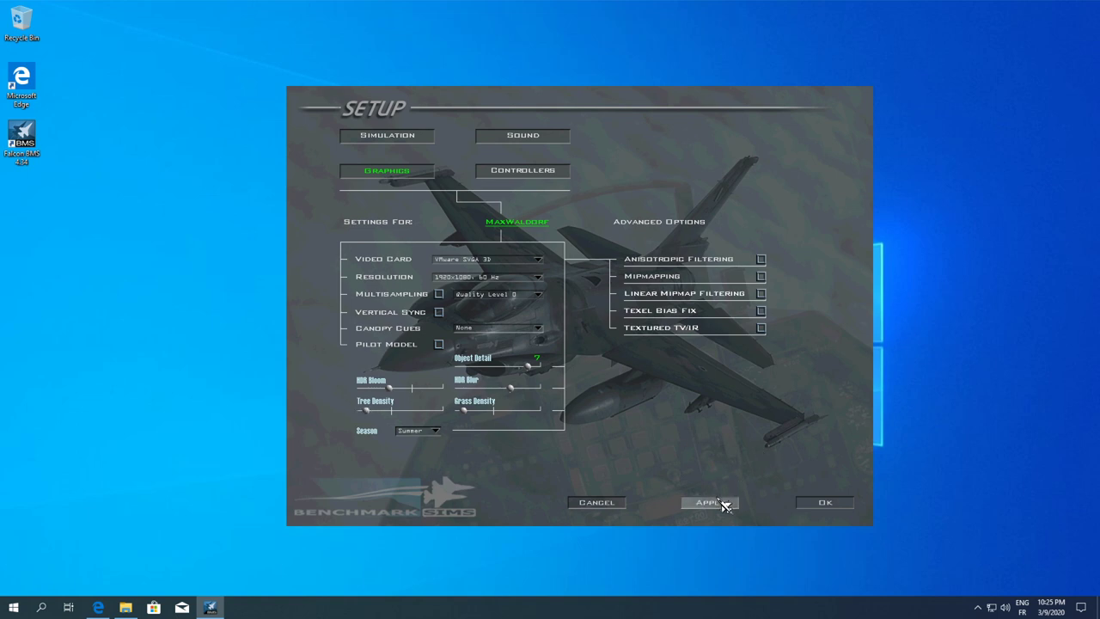
left_click(400, 143)
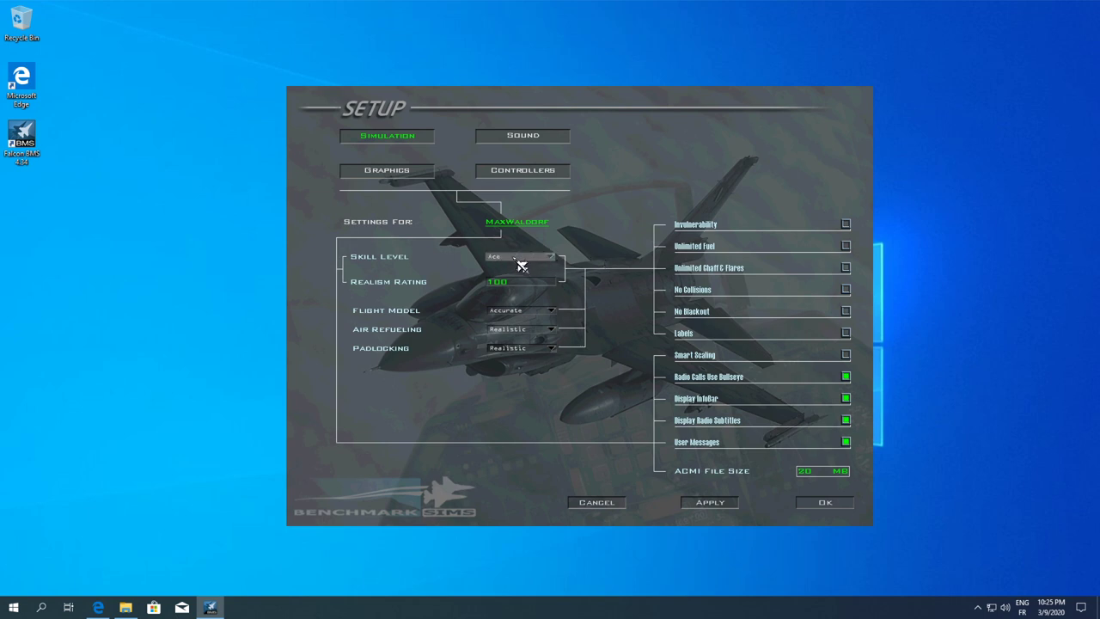
left_click(819, 471)
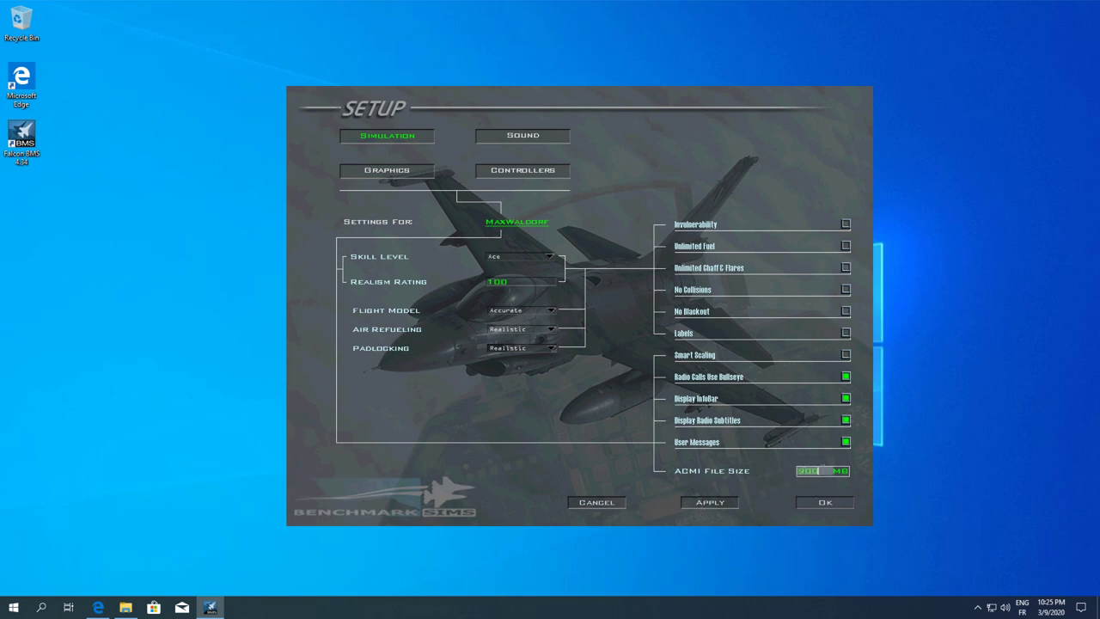
key("Return")
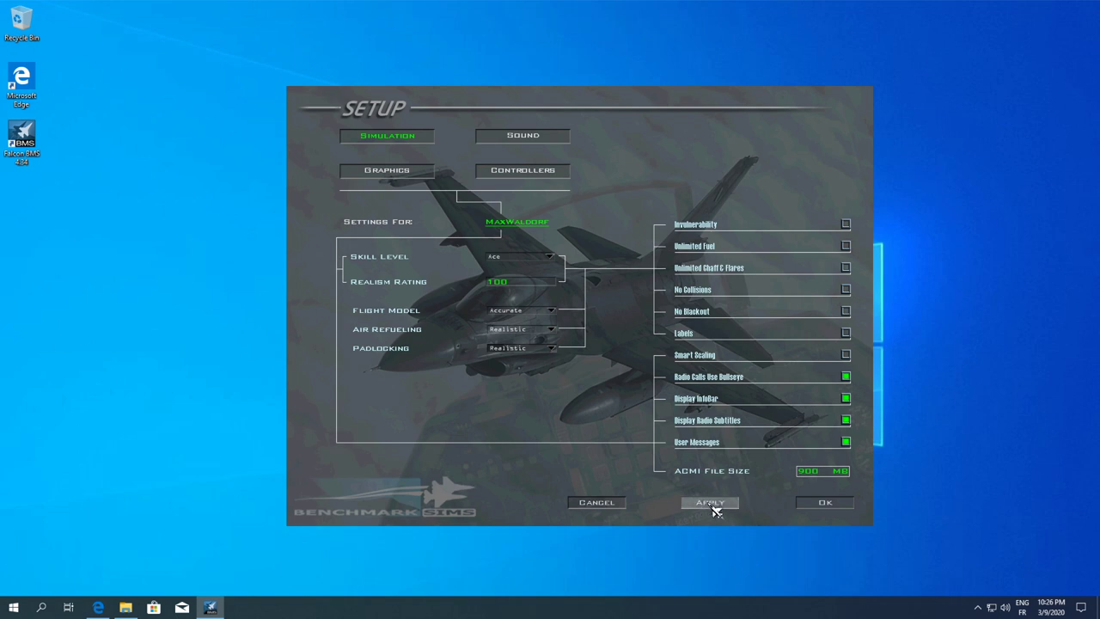
left_click(803, 474)
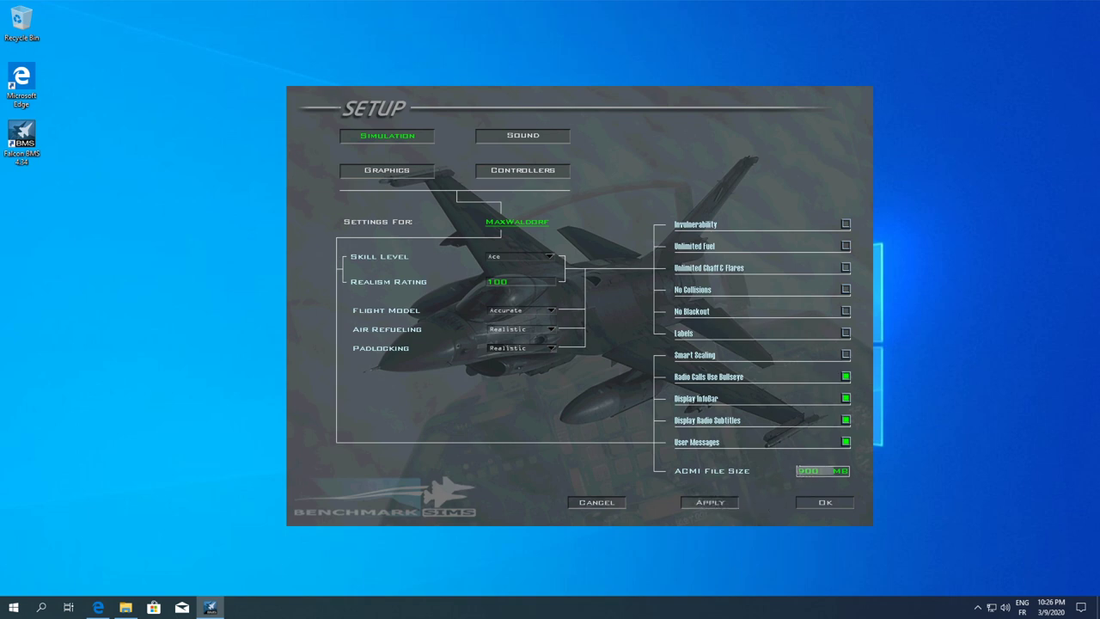
key("Return")
left_click(847, 355)
left_click(720, 504)
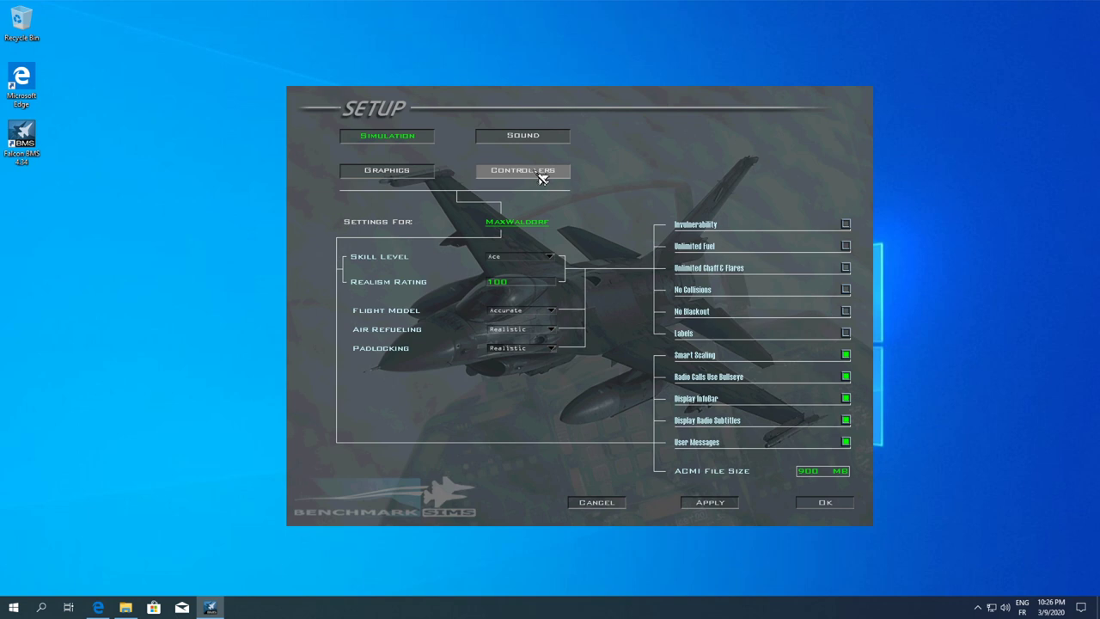
Open Controllers setup and keep Joystick - HOTAS Warthog as the selected controller
left_click(543, 178)
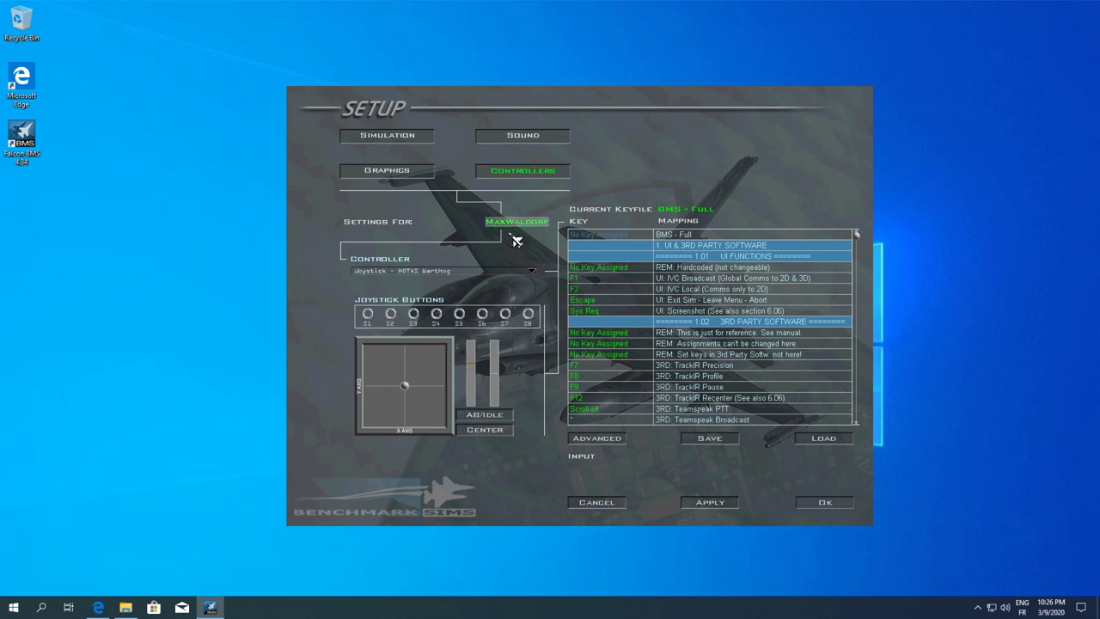
left_click(430, 272)
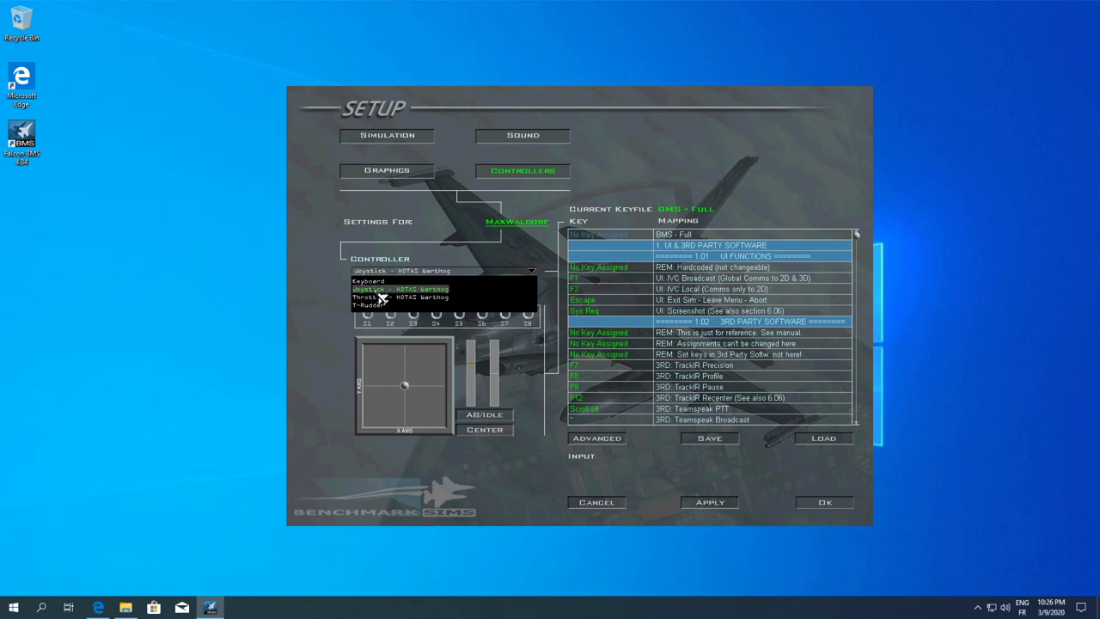
left_click(379, 292)
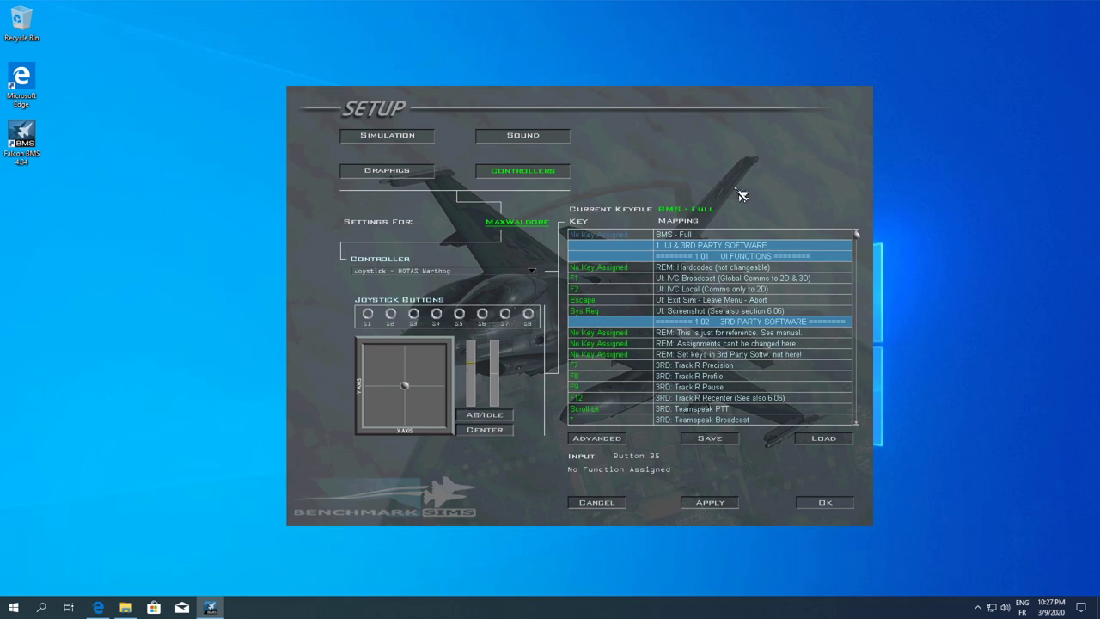
mouse_move(856, 234)
left_mouse_down()
mouse_move(856, 303)
mouse_move(856, 233)
left_mouse_up()
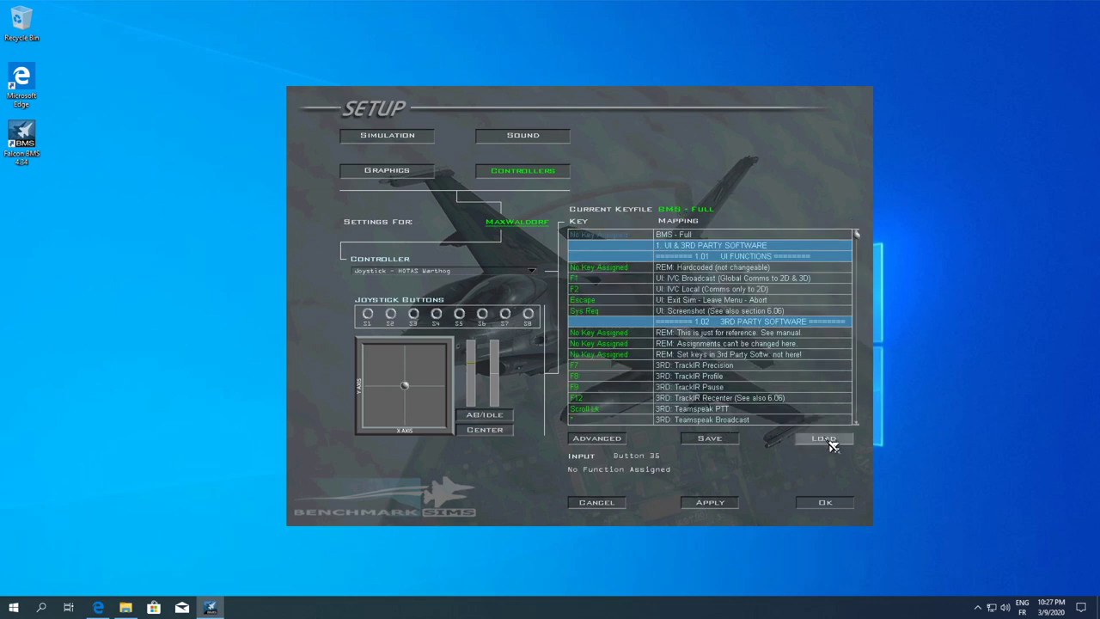
Load the user's personal keyfile through the Load Keyboard dialog
left_click(823, 438)
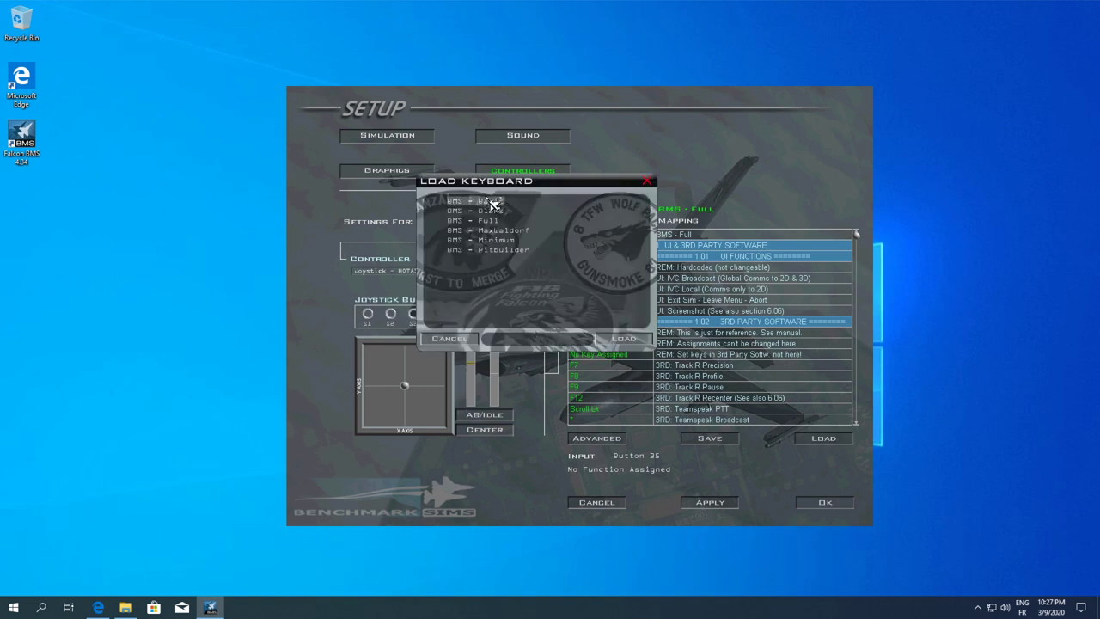
left_click(498, 232)
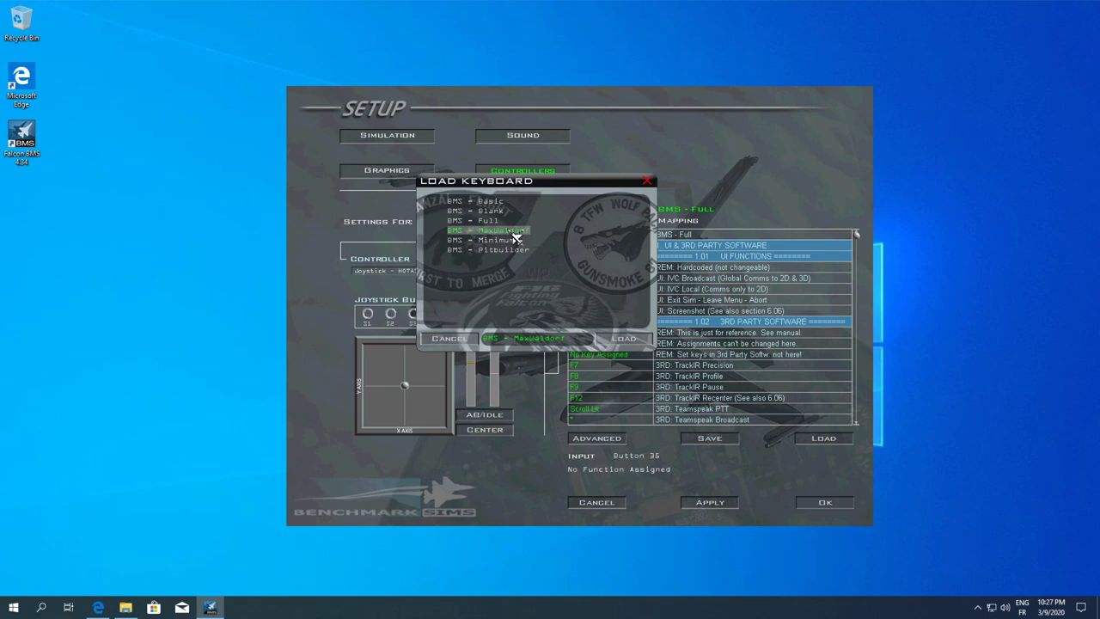
left_click(624, 339)
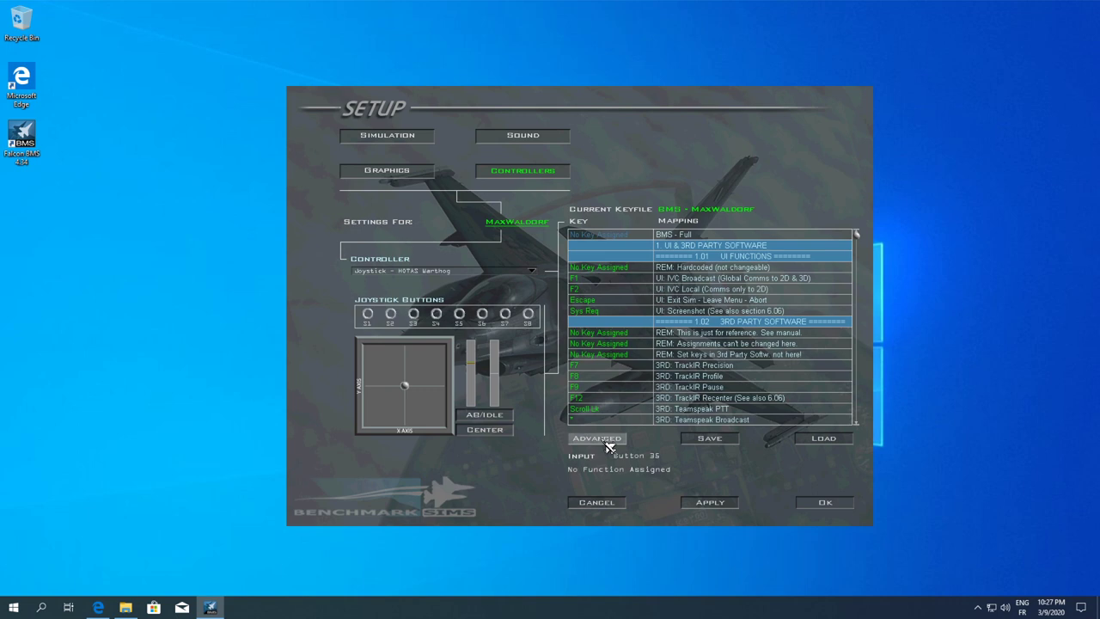
Open the Advanced options below the keyfile list to see the view control settings
left_click(601, 440)
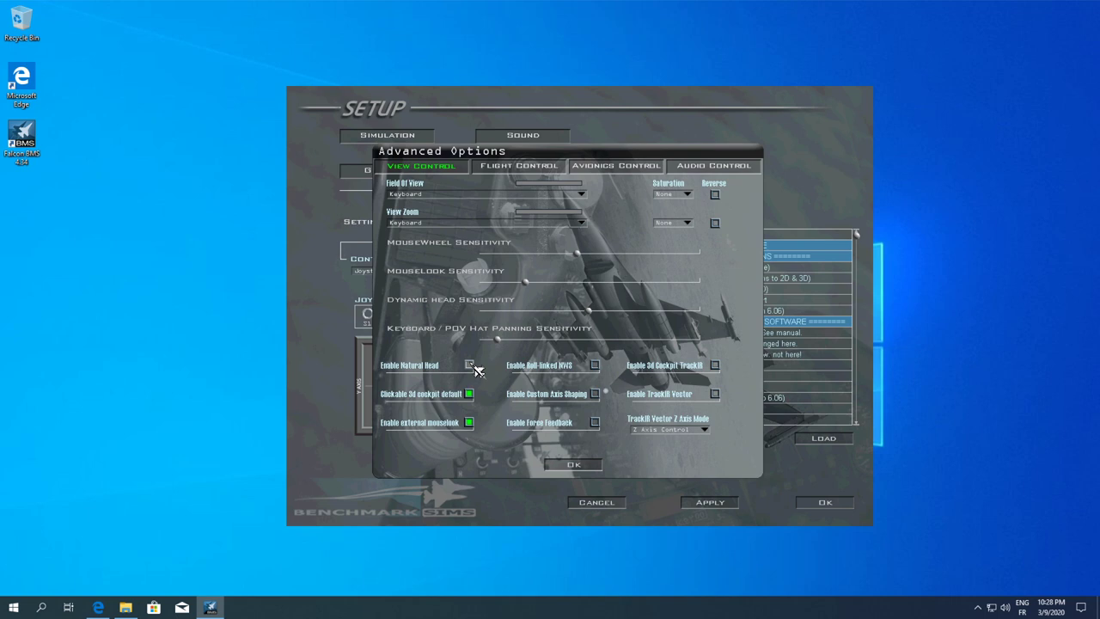
left_click(471, 365)
left_click(472, 368)
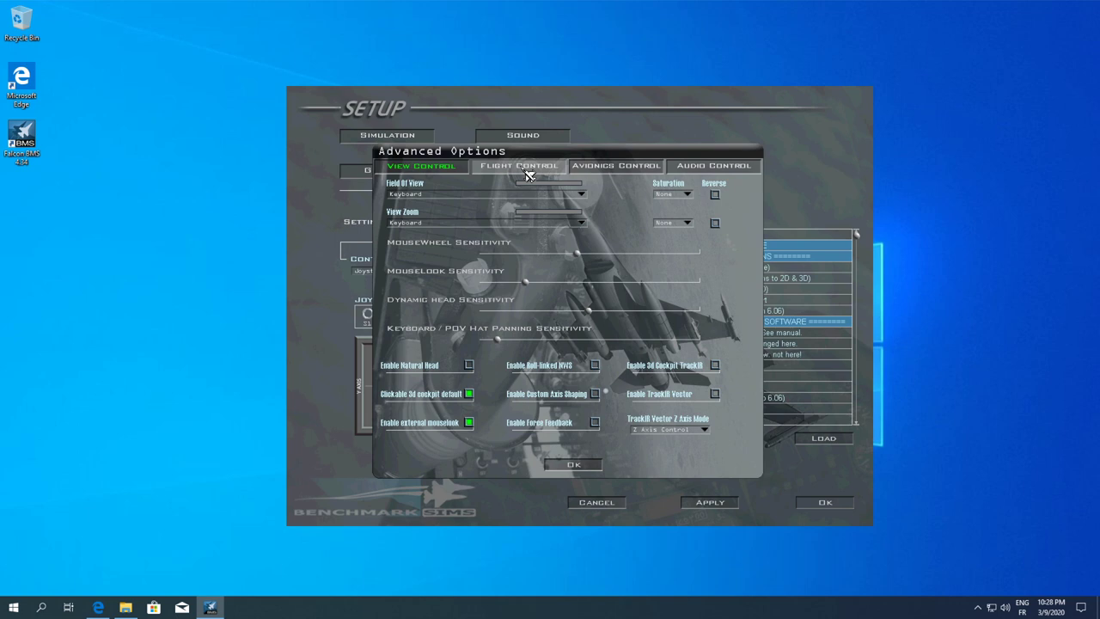
left_click(696, 429)
left_click(663, 442)
On the Flight Control tab, set Rudder Axis to Z Axis - T-Rudder (2)
left_click(515, 170)
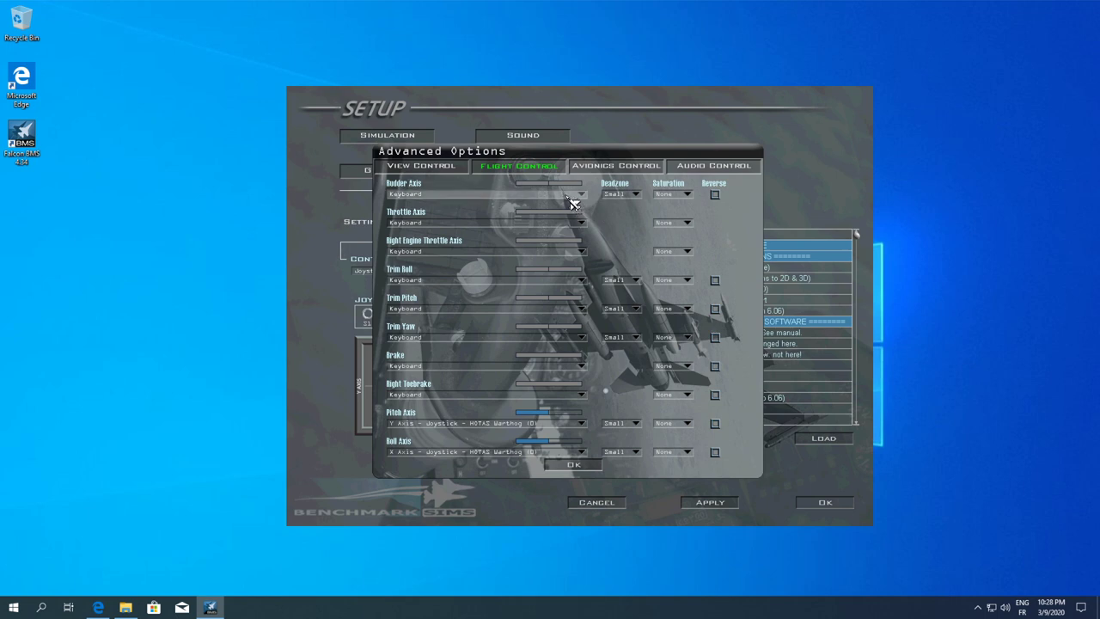
left_click(573, 199)
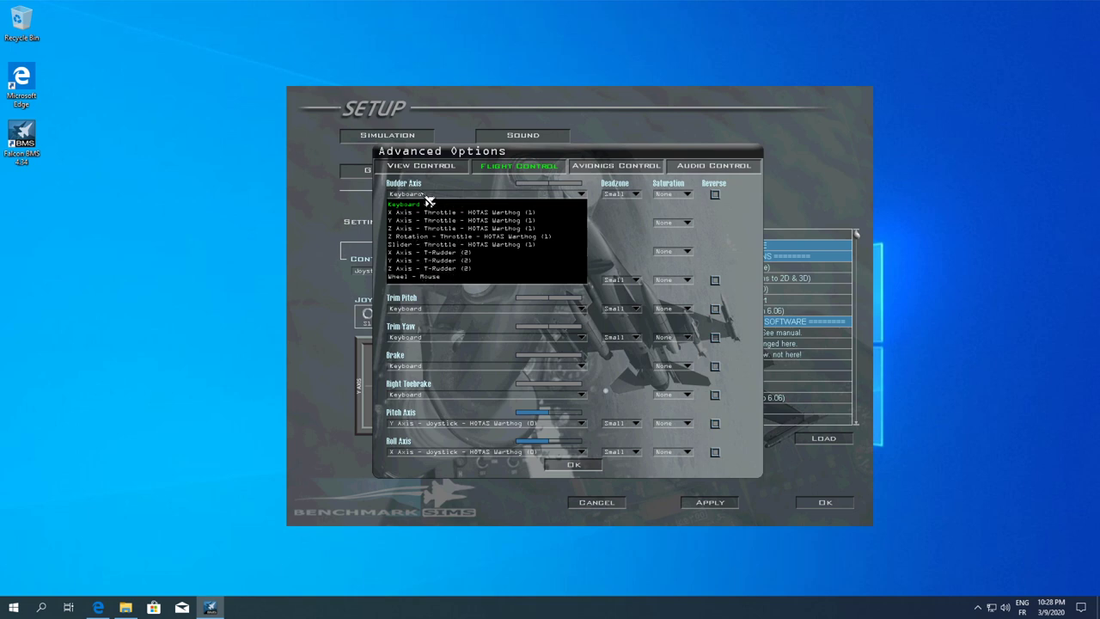
left_click(416, 269)
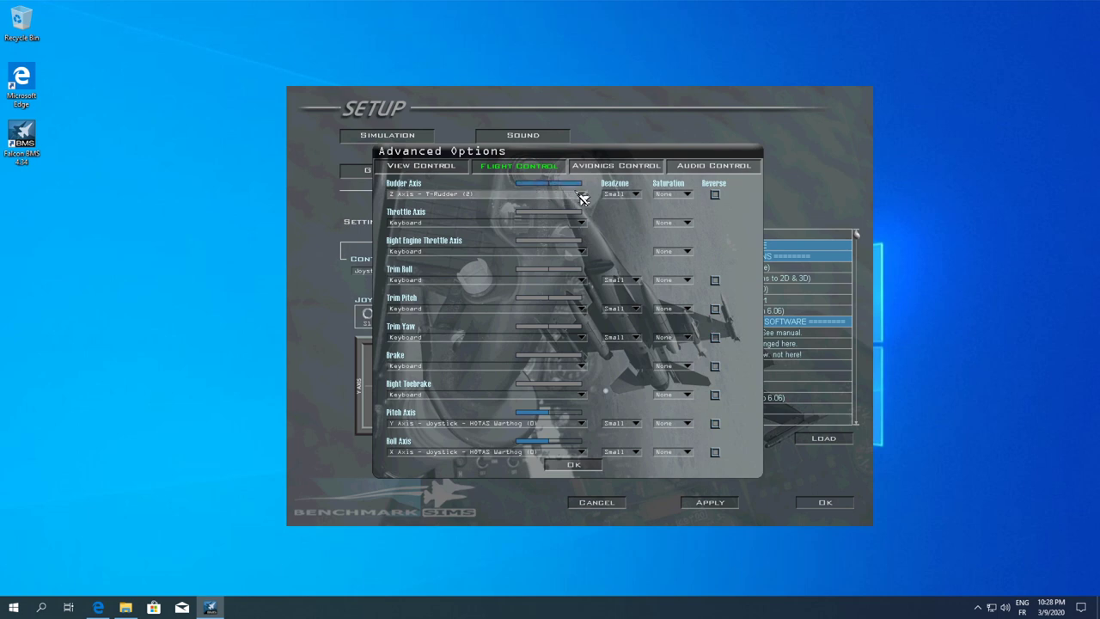
Set Throttle Axis to Z Rotation - Throttle - HOTAS Warthog (1)
left_click(454, 227)
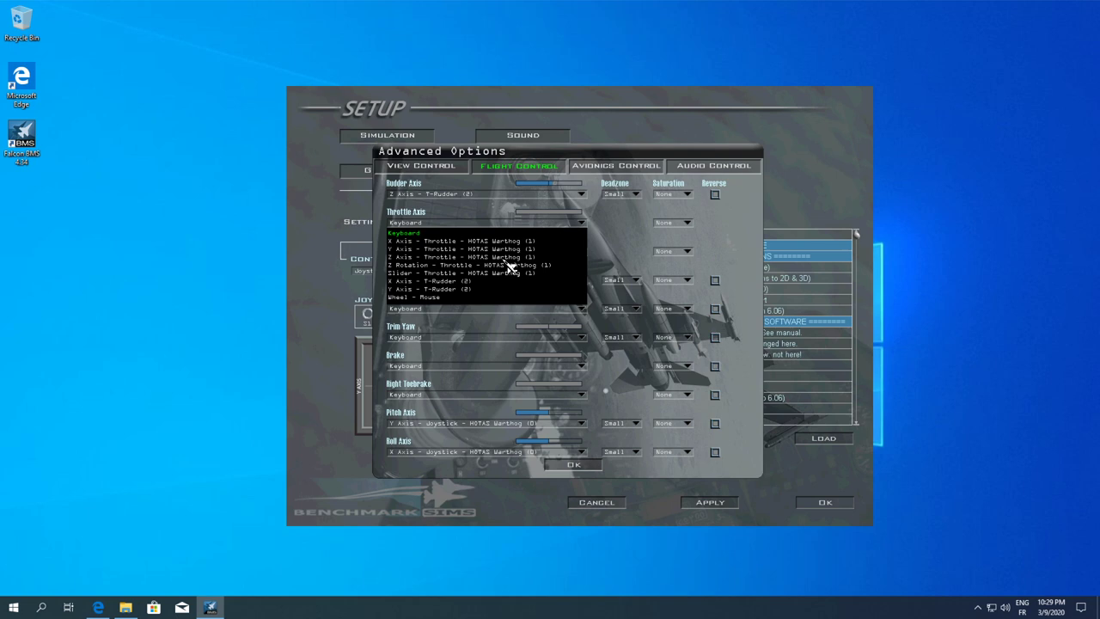
left_click(430, 257)
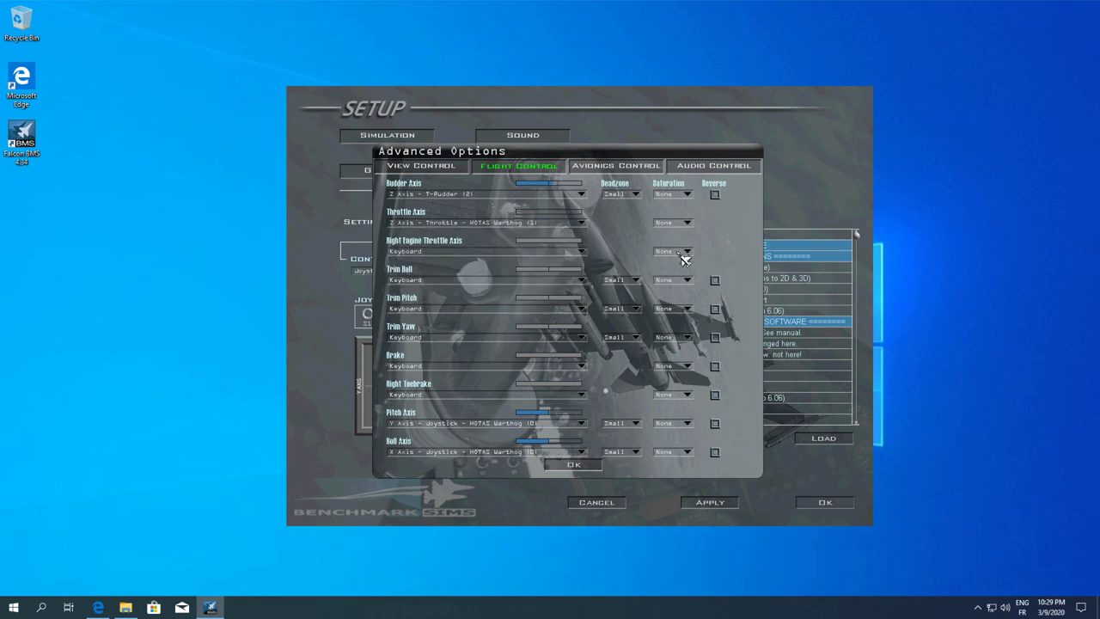
left_click(425, 224)
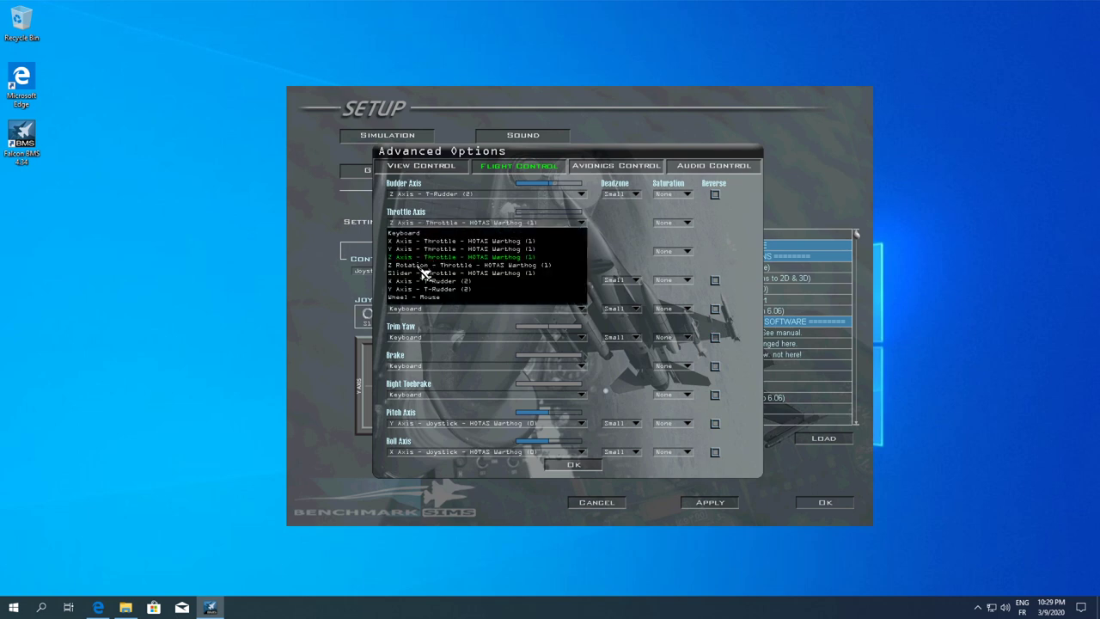
left_click(423, 266)
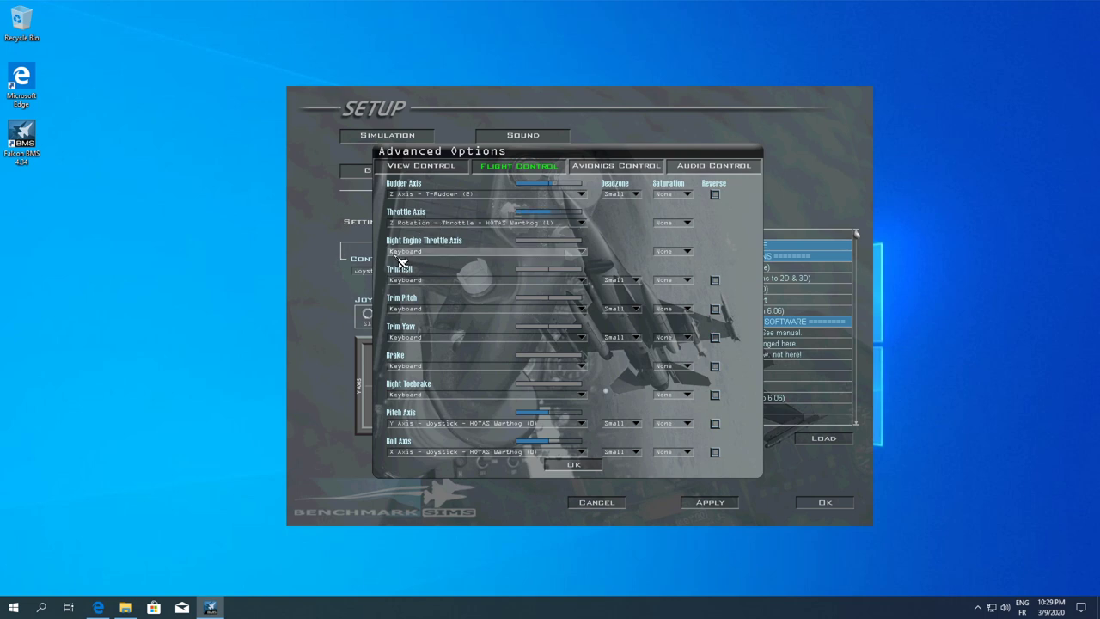
Set Right Engine Throttle Axis to Z Axis - Throttle - HOTAS Warthog (1)
left_click(442, 255)
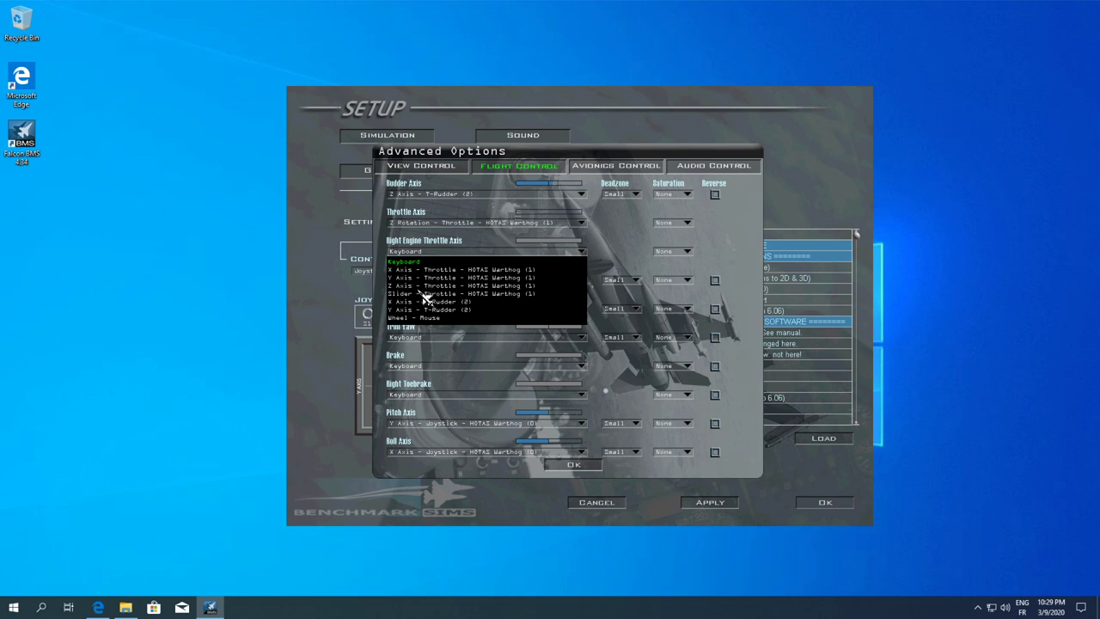
left_click(427, 292)
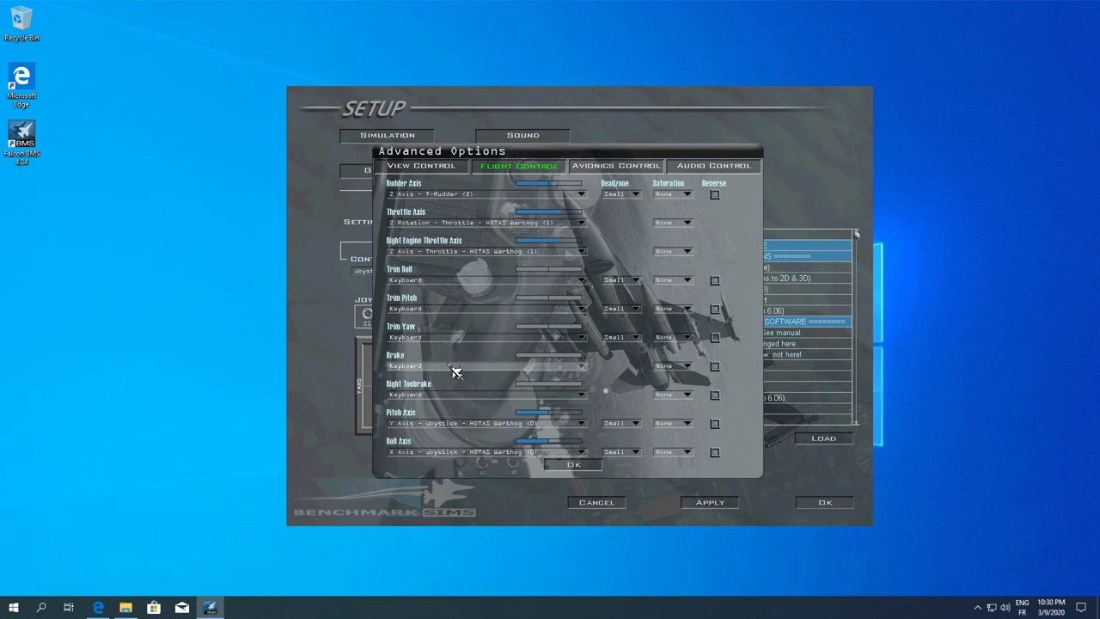
Set Brake to Y Axis - T-Rudder (2) and Right Toebrake to X Axis - T-Rudder (2)
left_click(449, 371)
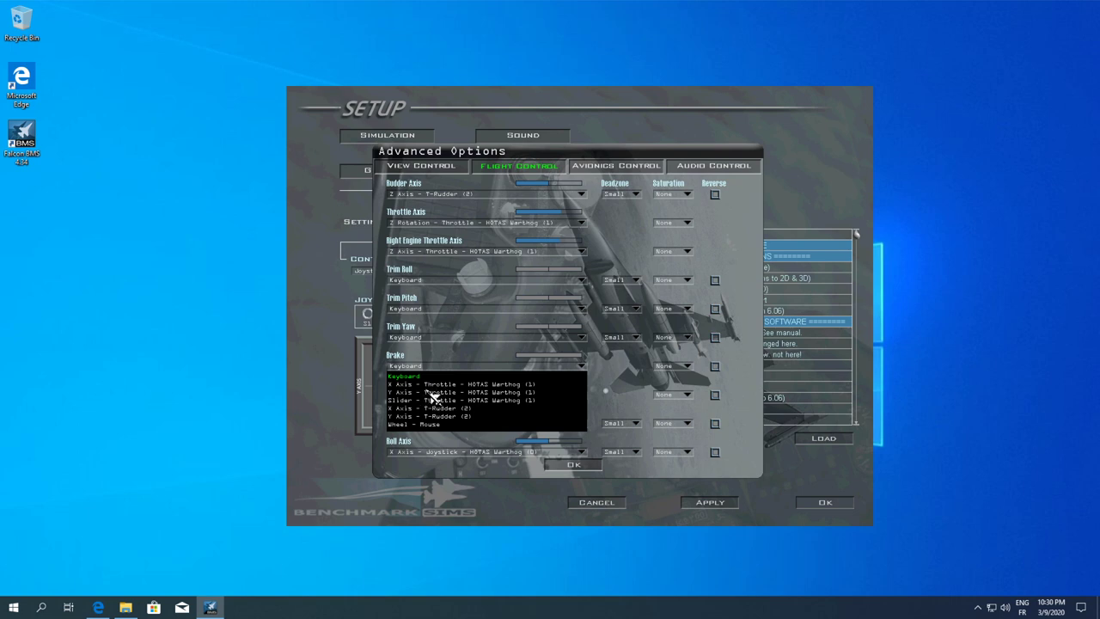
left_click(423, 393)
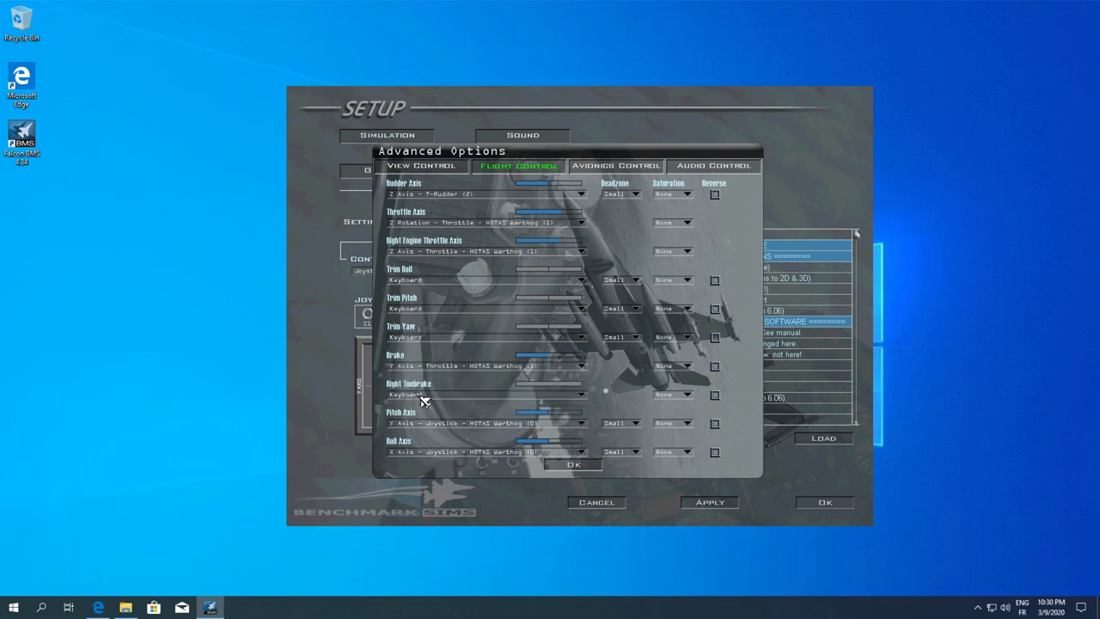
left_click(438, 370)
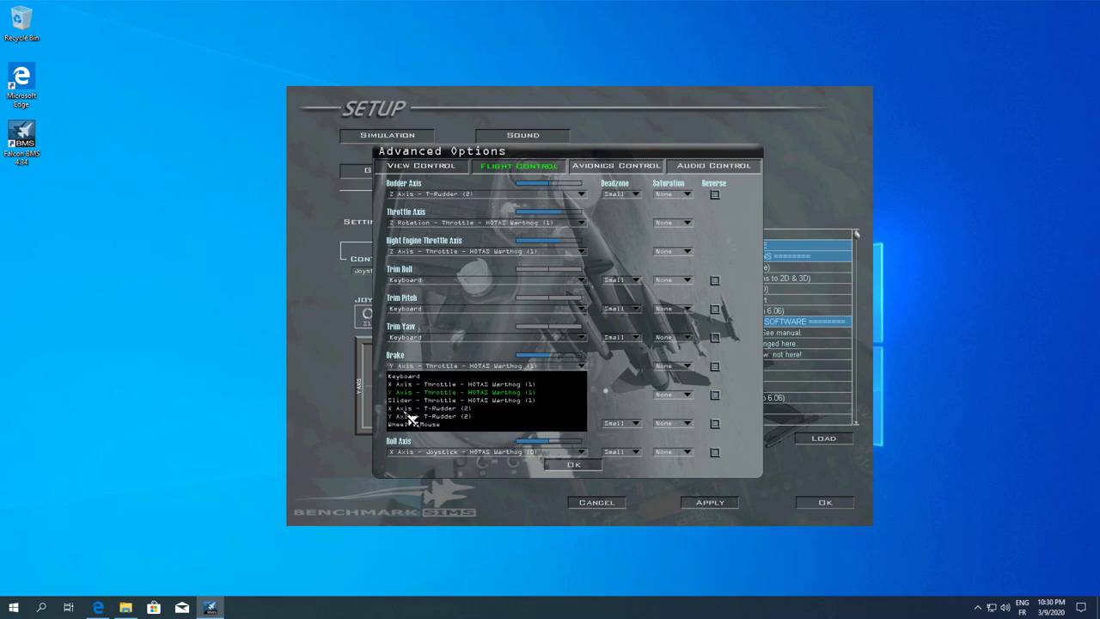
left_click(410, 416)
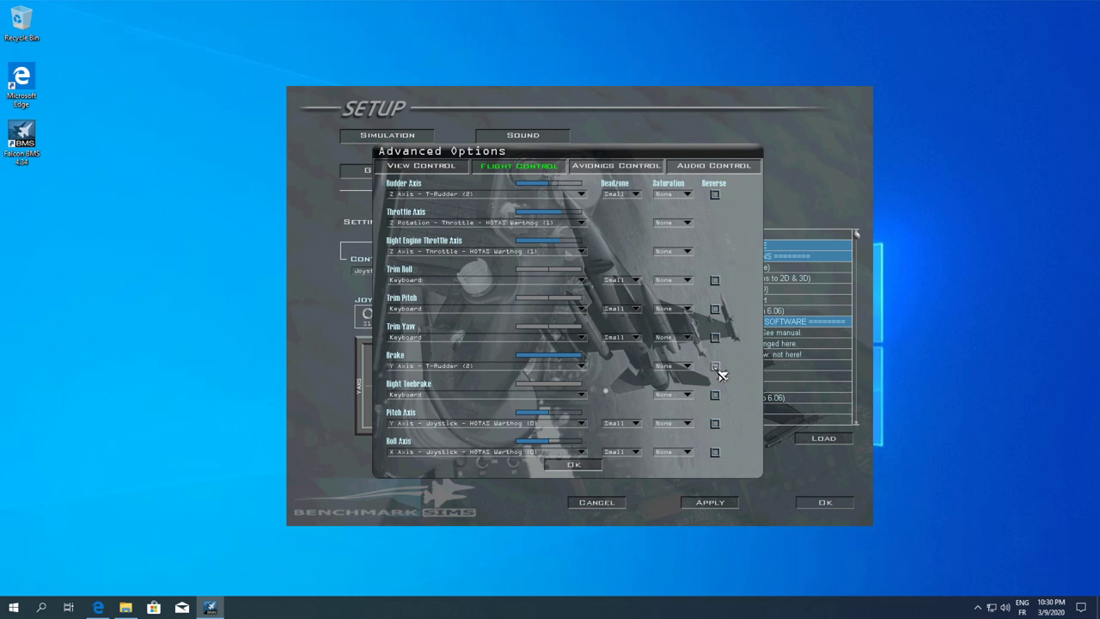
left_click(431, 397)
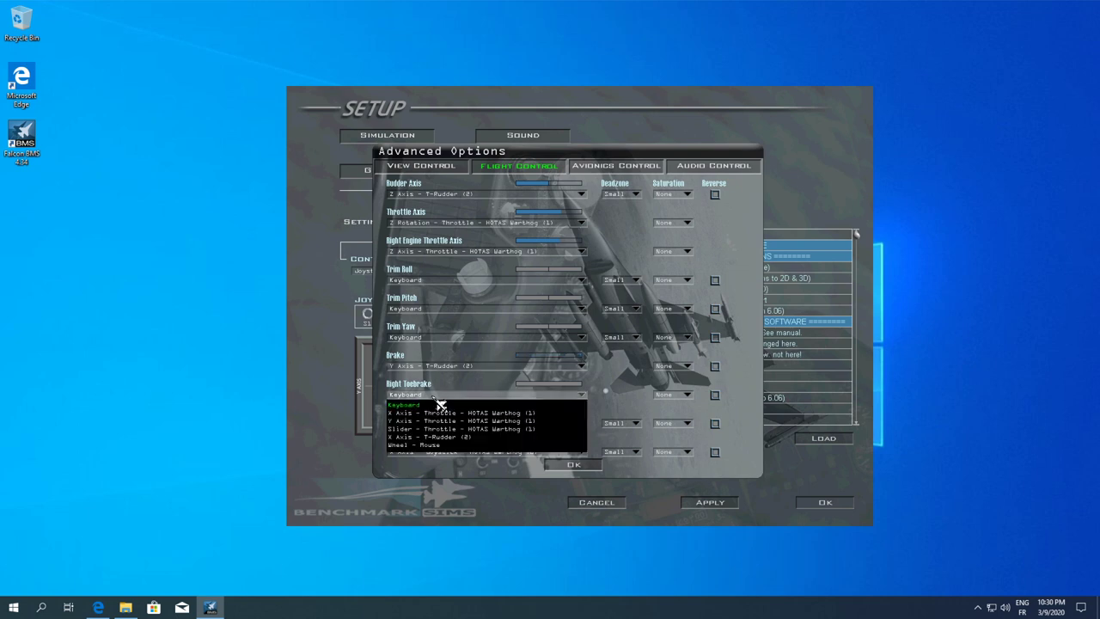
left_click(419, 438)
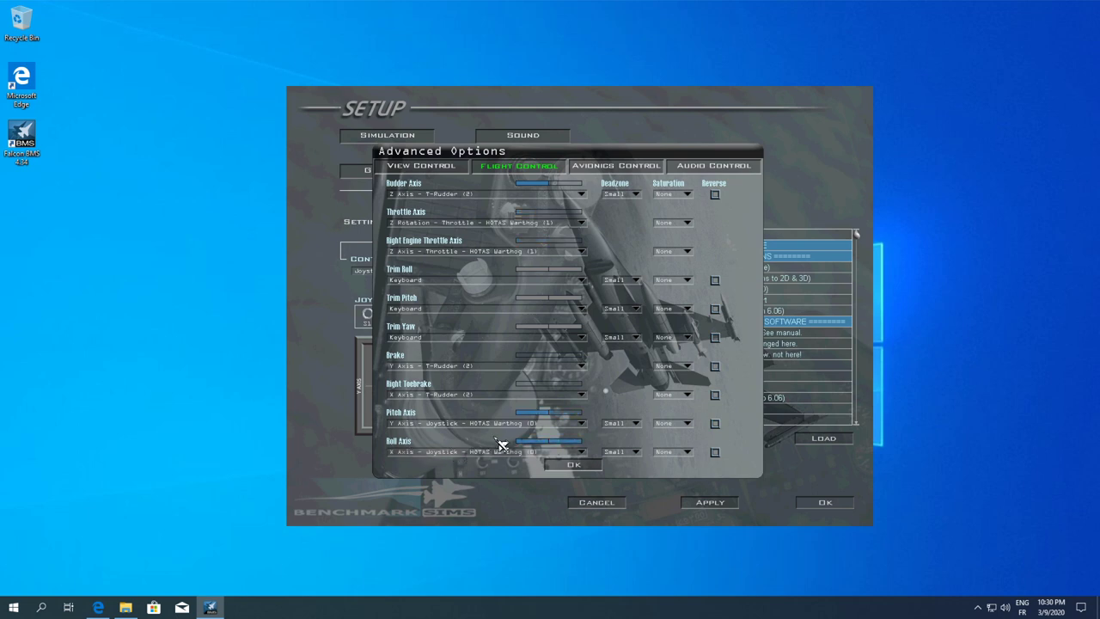
On Avionics Control, map Radar Antenna Elevation to the throttle slider, reversed, saturation None
left_click(612, 170)
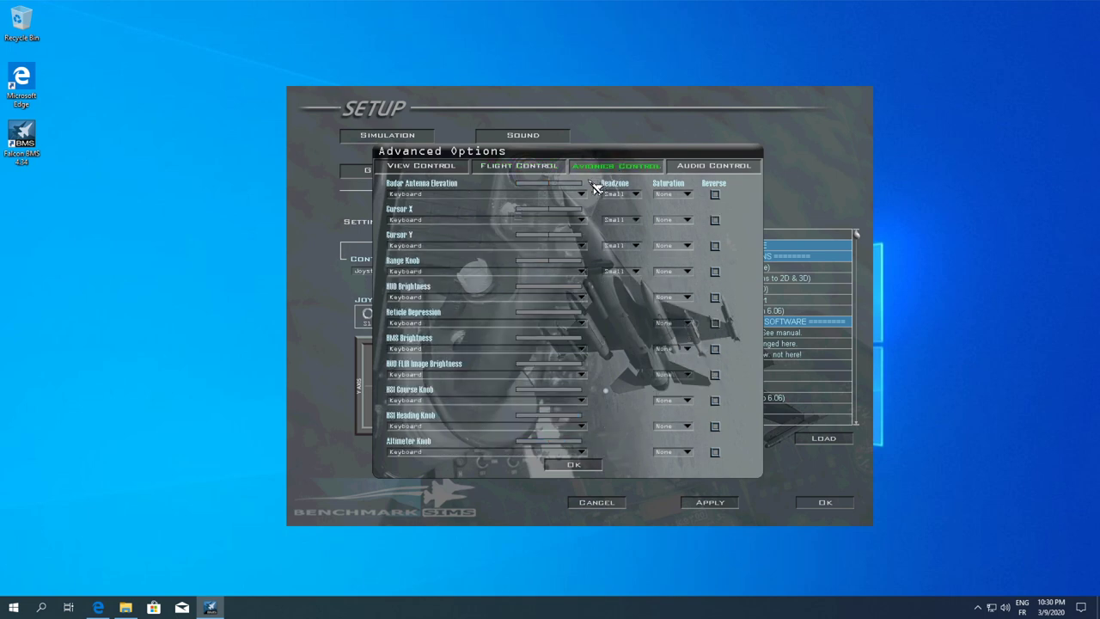
left_click(450, 196)
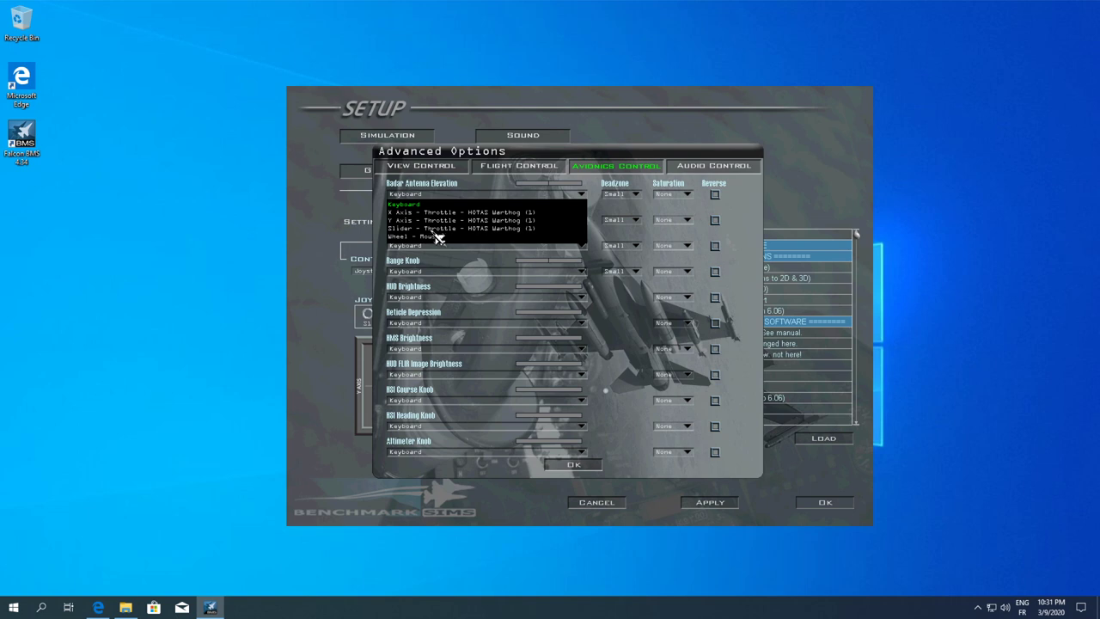
left_click(436, 230)
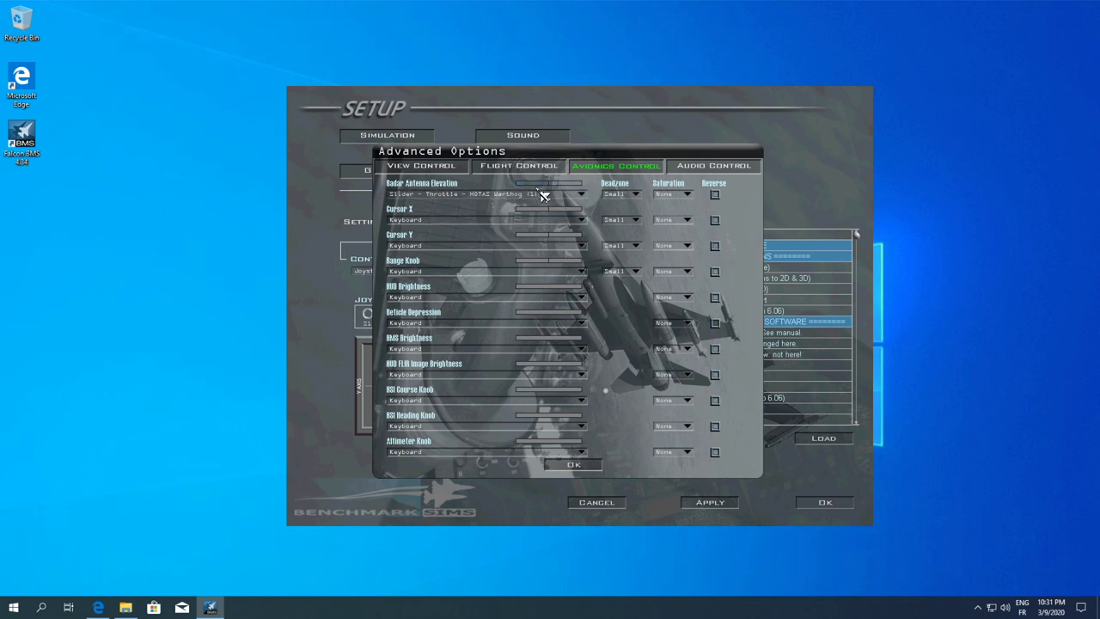
left_click(714, 195)
left_click(687, 195)
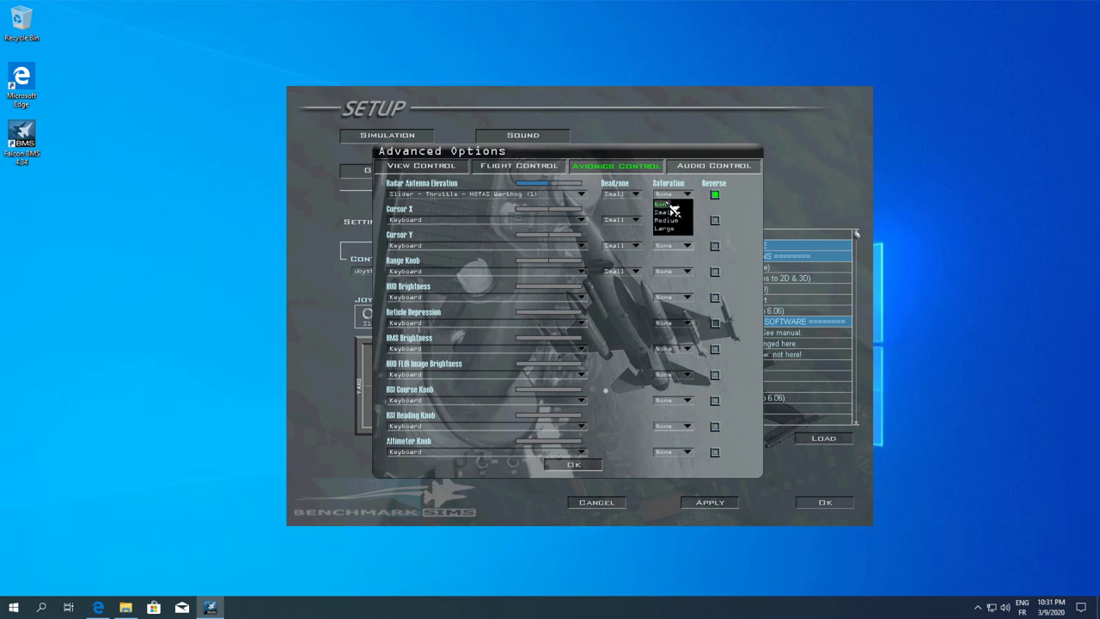
left_click(689, 203)
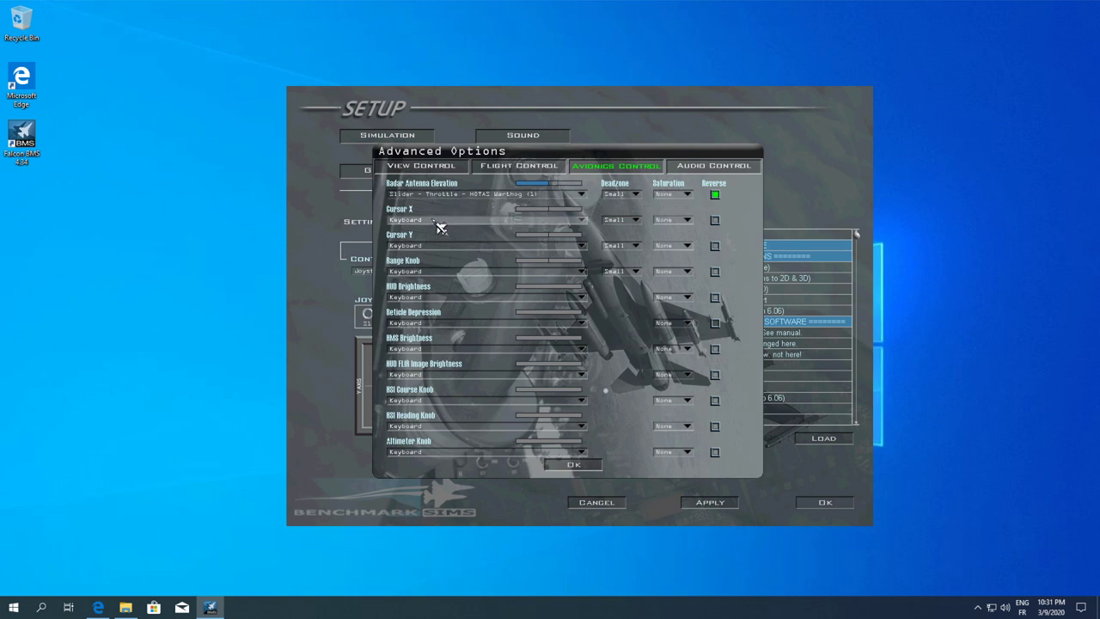
Map Cursor X and Cursor Y to the throttle X/Y axes, reversing Cursor Y
left_click(438, 225)
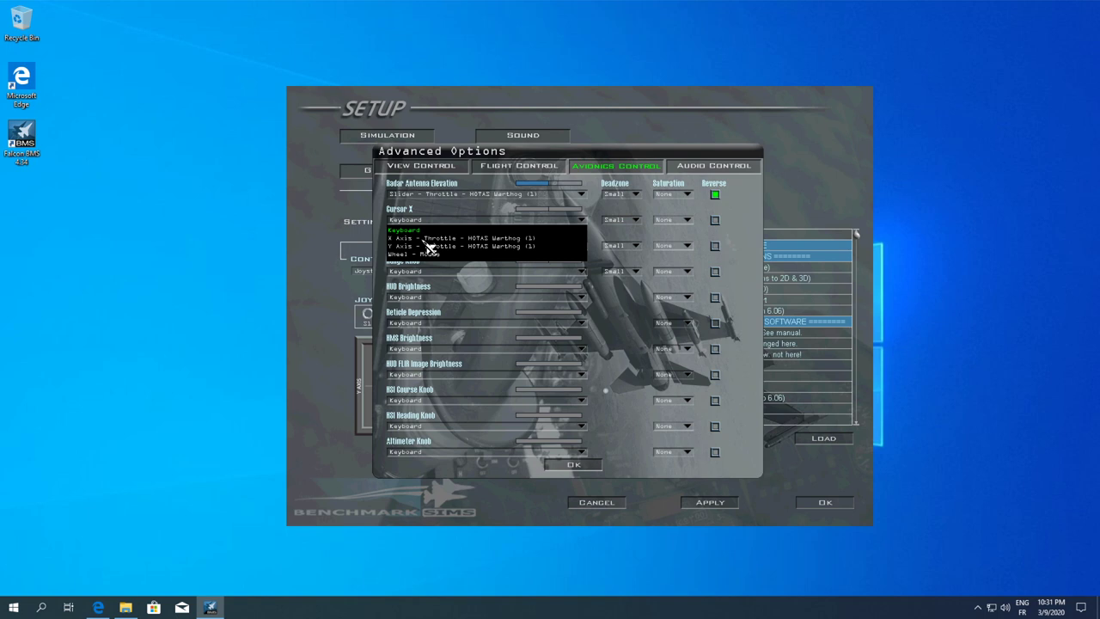
left_click(426, 240)
left_click(421, 248)
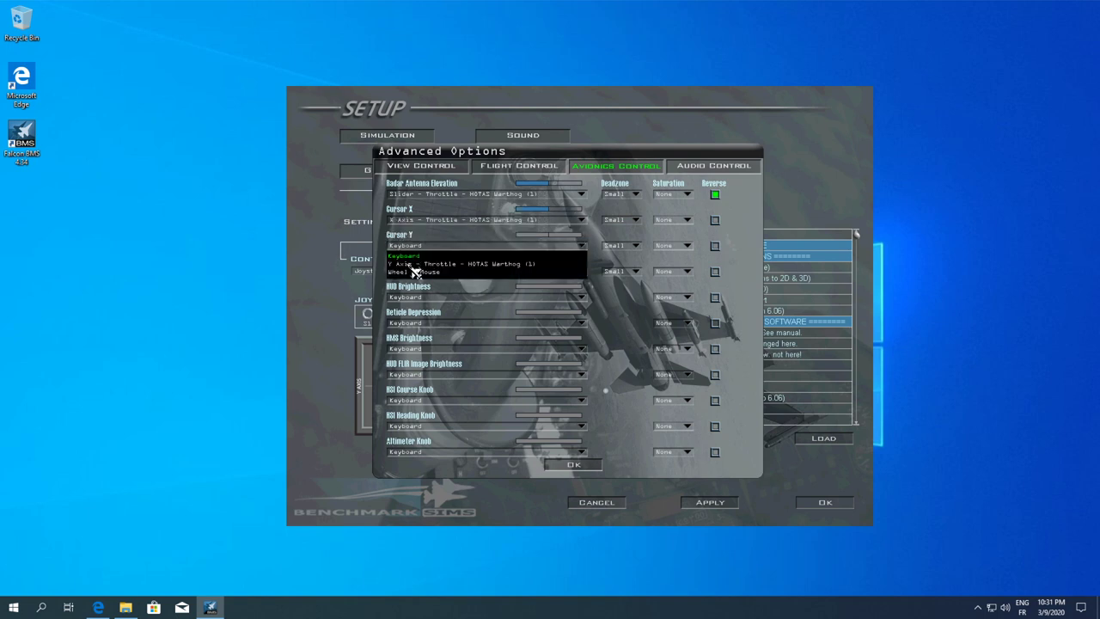
left_click(412, 265)
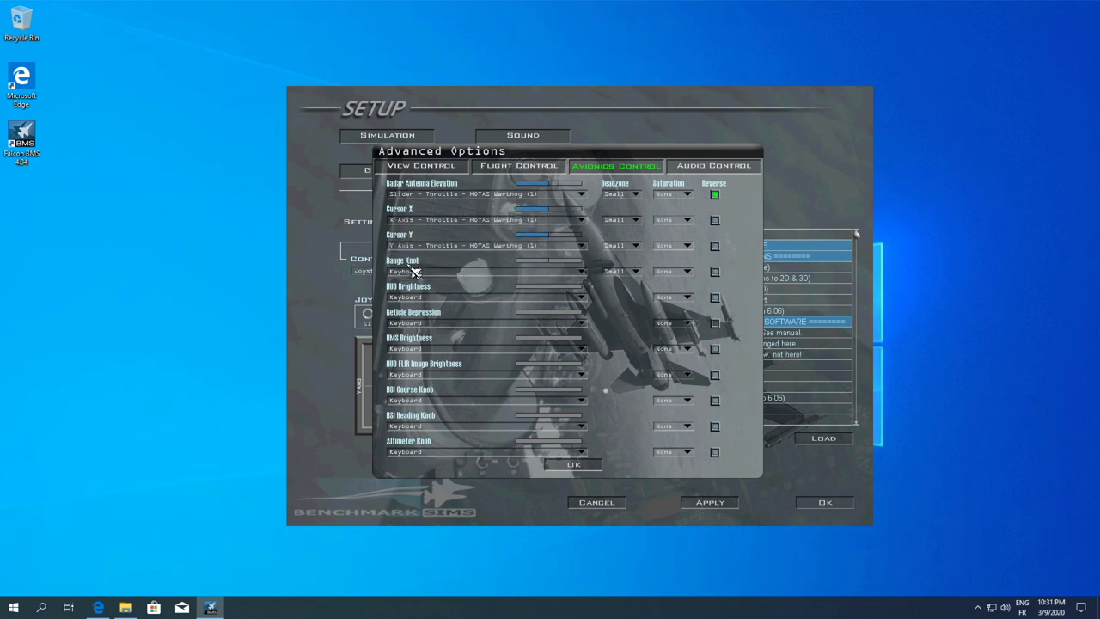
left_click(717, 246)
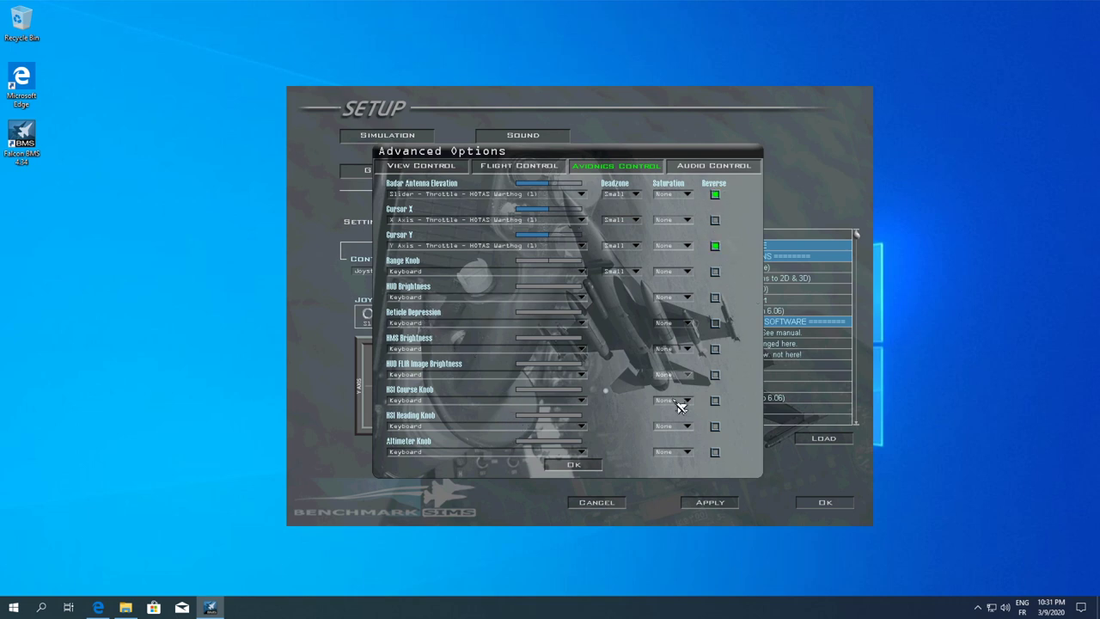
Confirm Advanced Options, calibrate the AB/IDLE throttle detent, and apply the controller settings
left_click(573, 465)
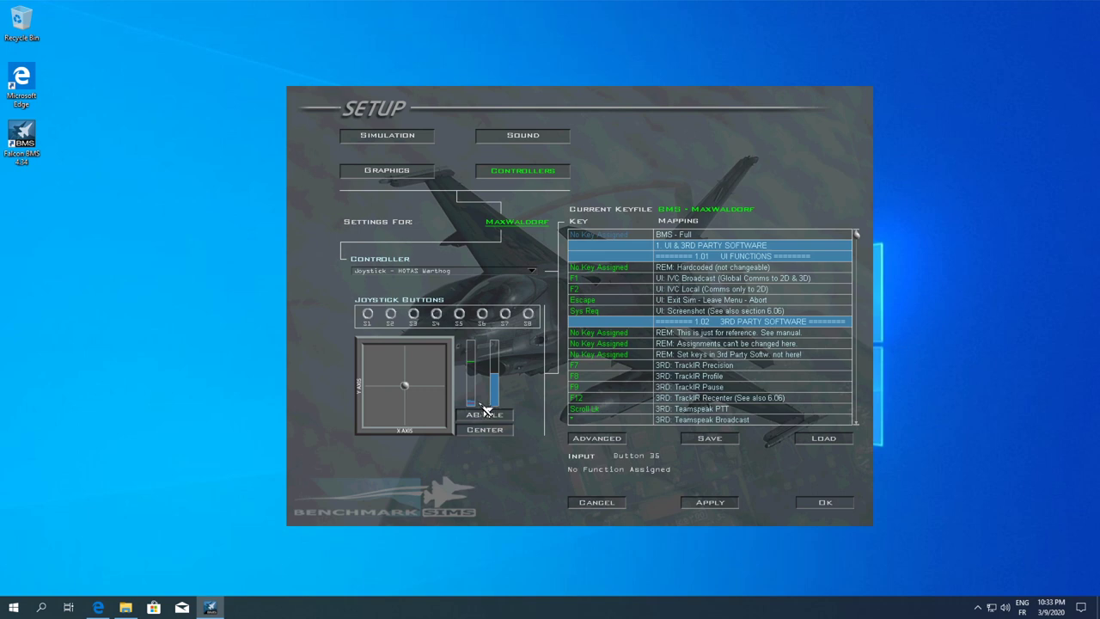
left_click(484, 412)
left_click(713, 504)
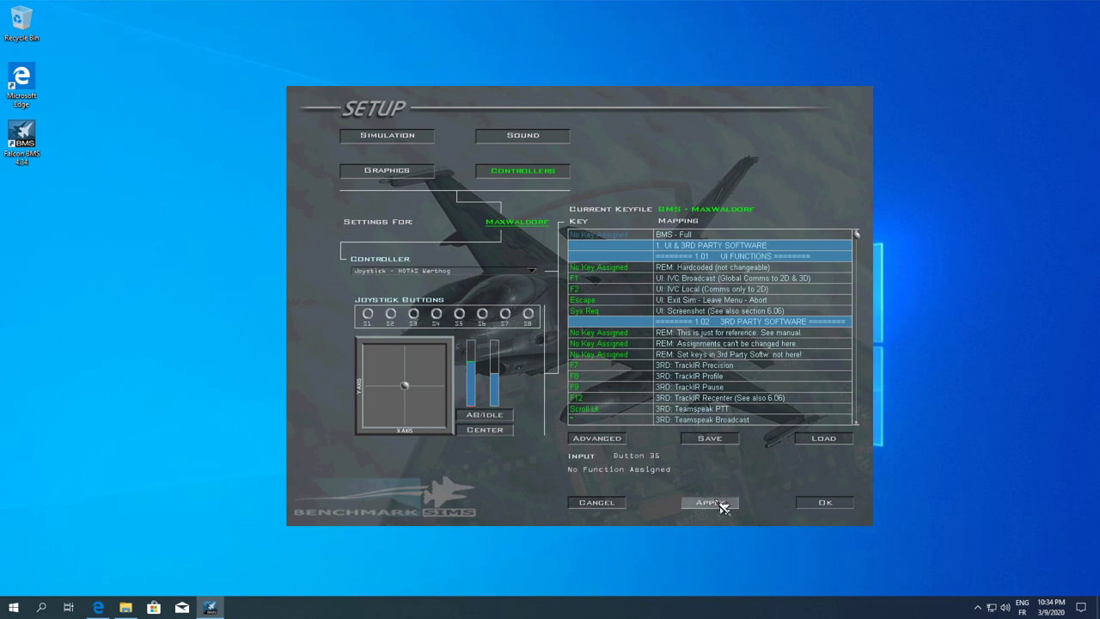
Confirm Setup, exit Falcon BMS via main menu and credits, and open File Explorer
left_click(830, 506)
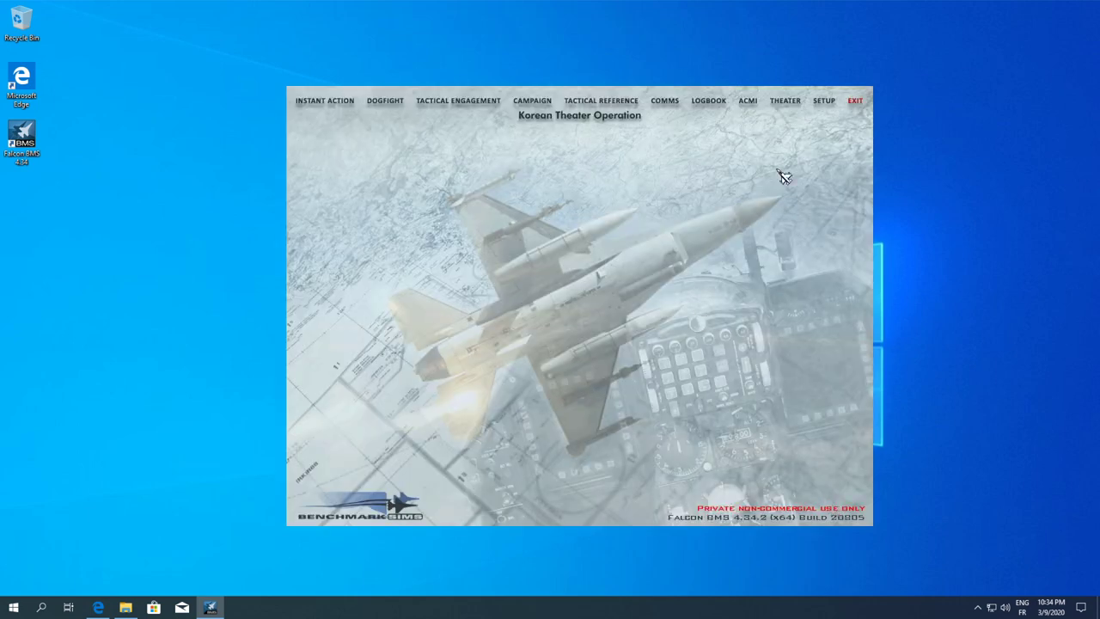
left_click(855, 101)
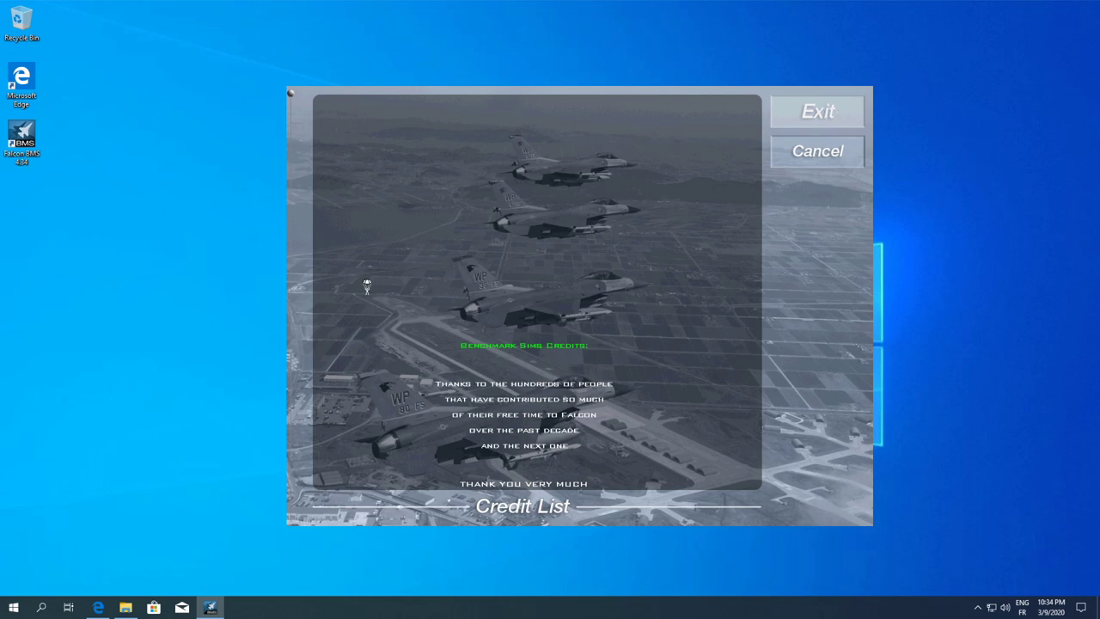
left_click(817, 110)
left_click(126, 607)
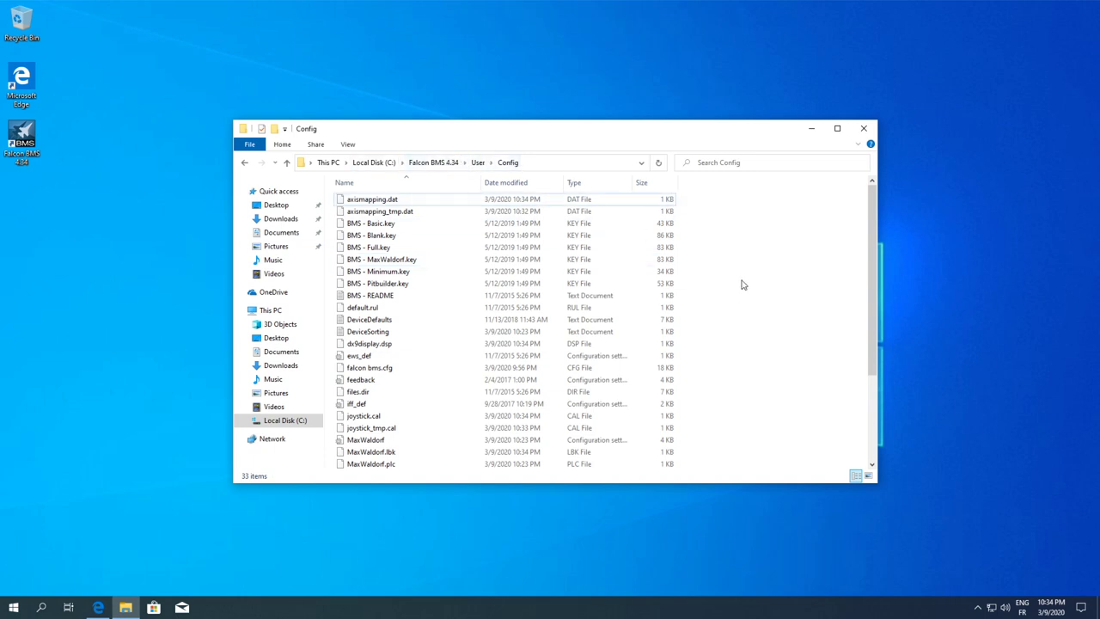
Open DeviceSorting from the User\Config folder in Notepad
left_click(385, 201)
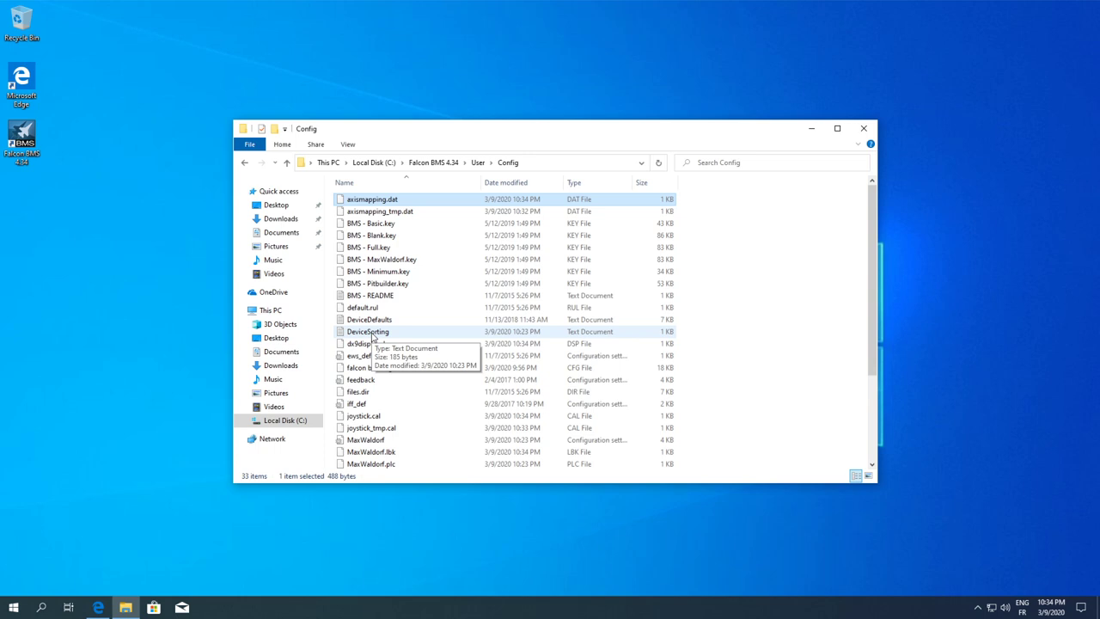
double_click(372, 334)
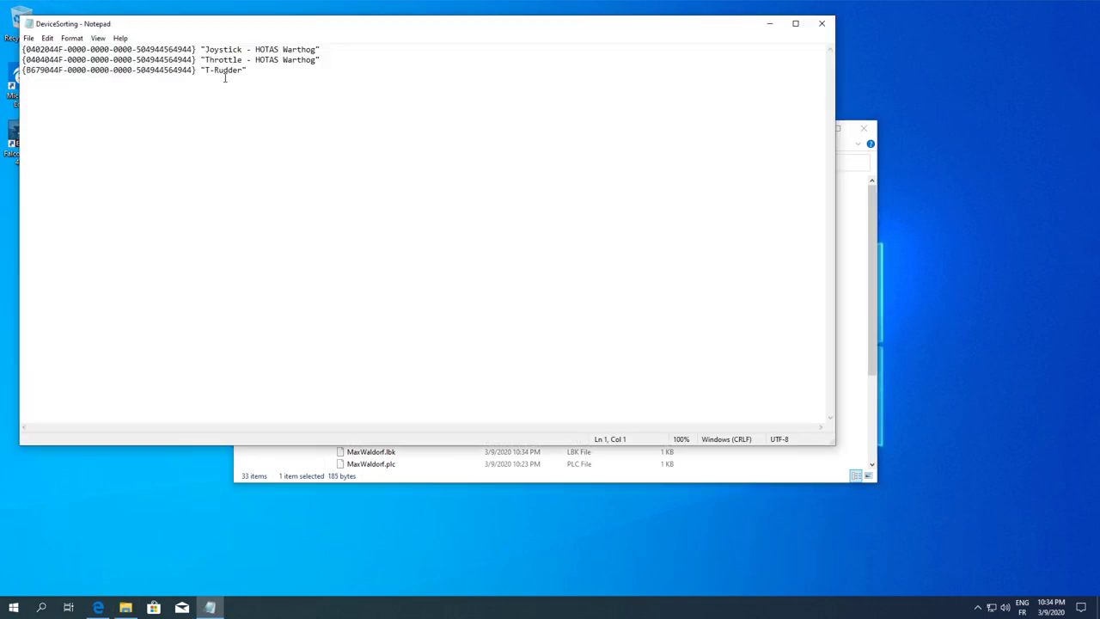
left_click_drag(254, 72, 22, 49)
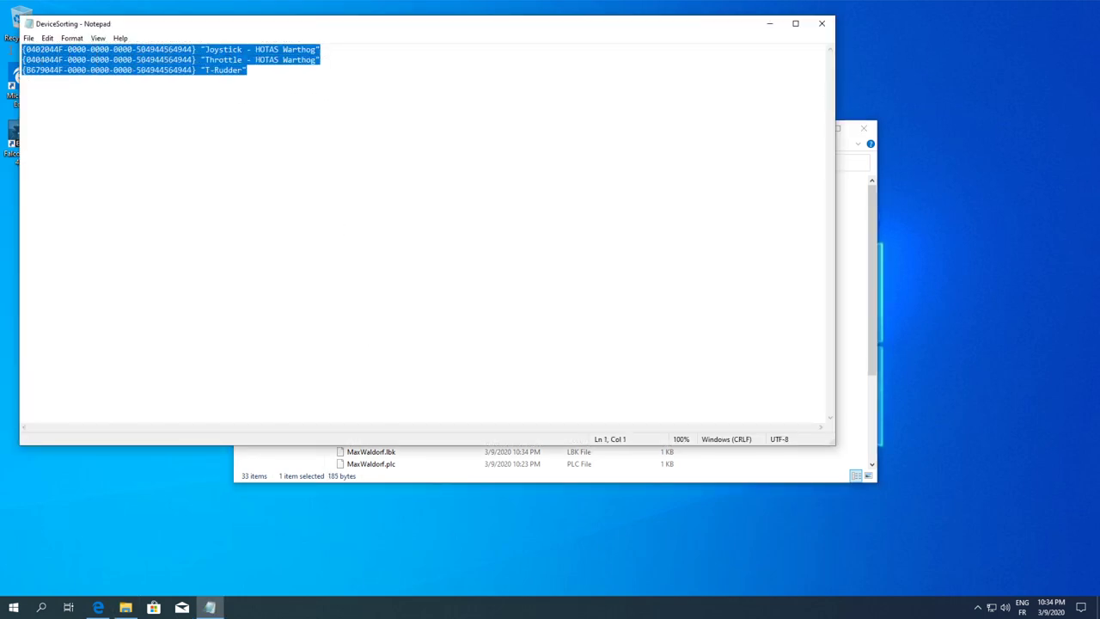
left_click(255, 71)
left_click_drag(253, 71, 220, 71)
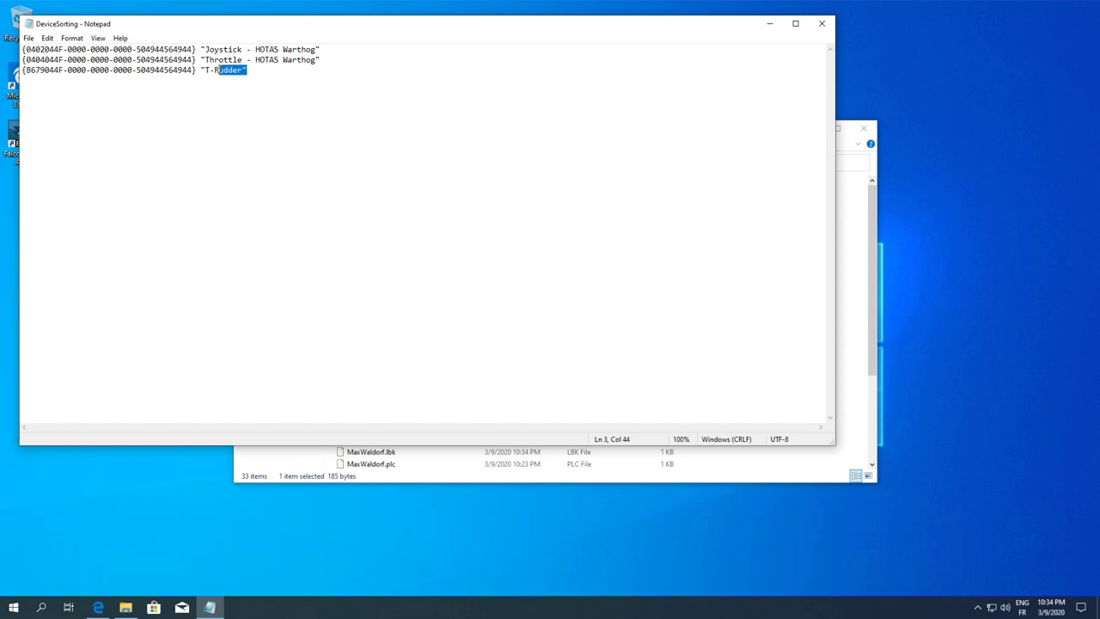
left_click(323, 49)
left_click_drag(325, 49, 311, 49)
left_click(322, 49)
left_click(322, 59)
left_click(260, 69)
left_click(178, 82)
left_click(255, 70)
left_click(274, 63)
key("End")
left_click(257, 73)
left_click_drag(327, 61, 23, 59)
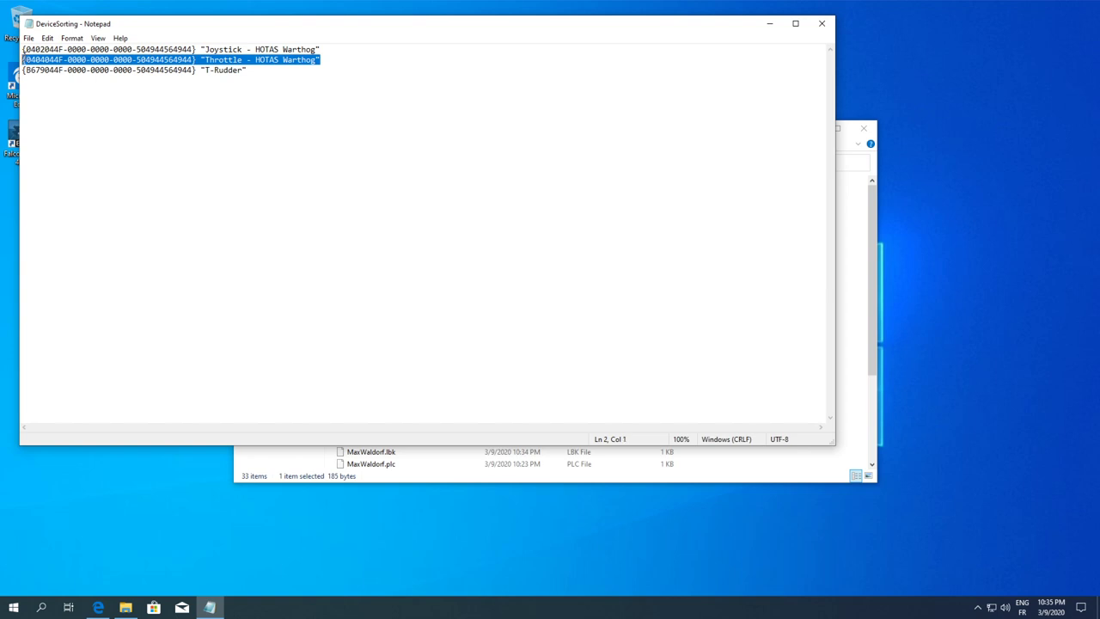
left_click(335, 60)
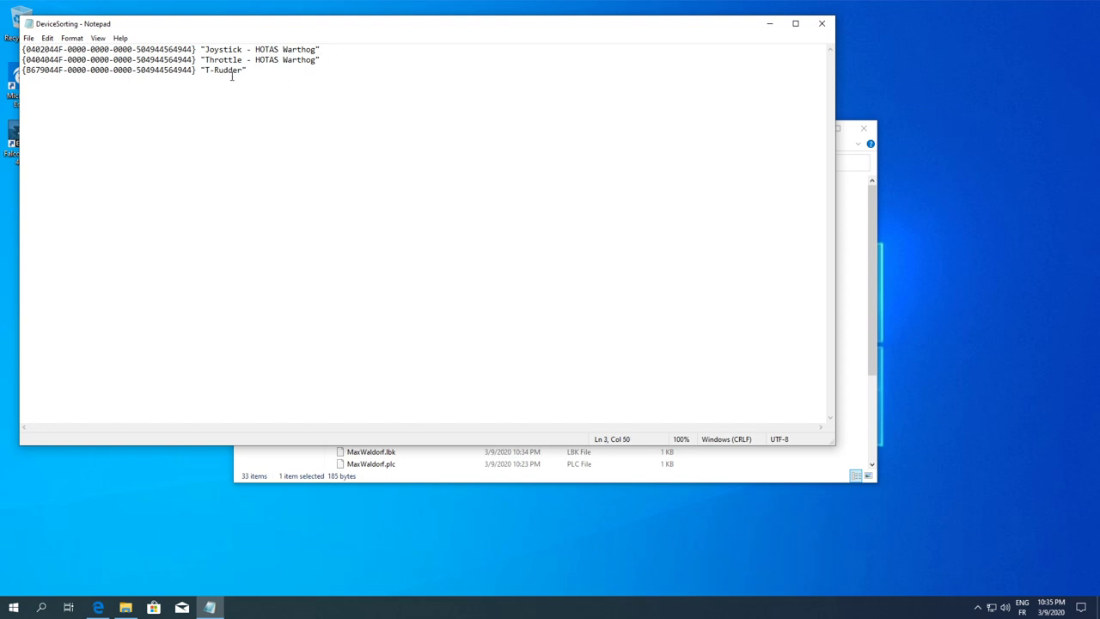
left_click_drag(256, 70, 22, 70)
left_click(268, 73)
left_click_drag(251, 70, 22, 70)
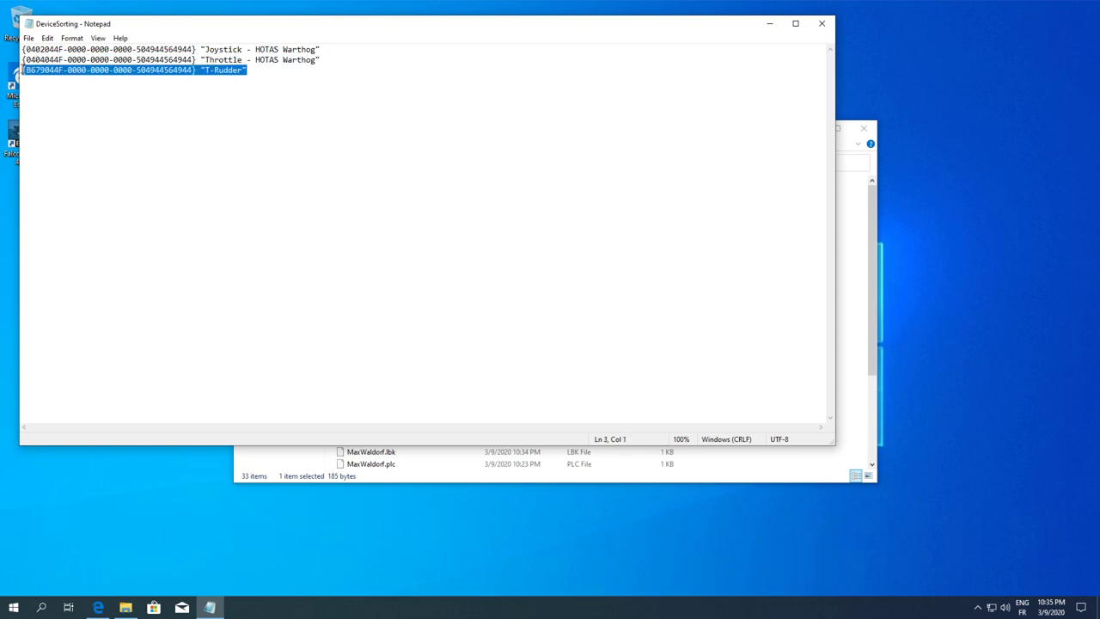
left_click(274, 72)
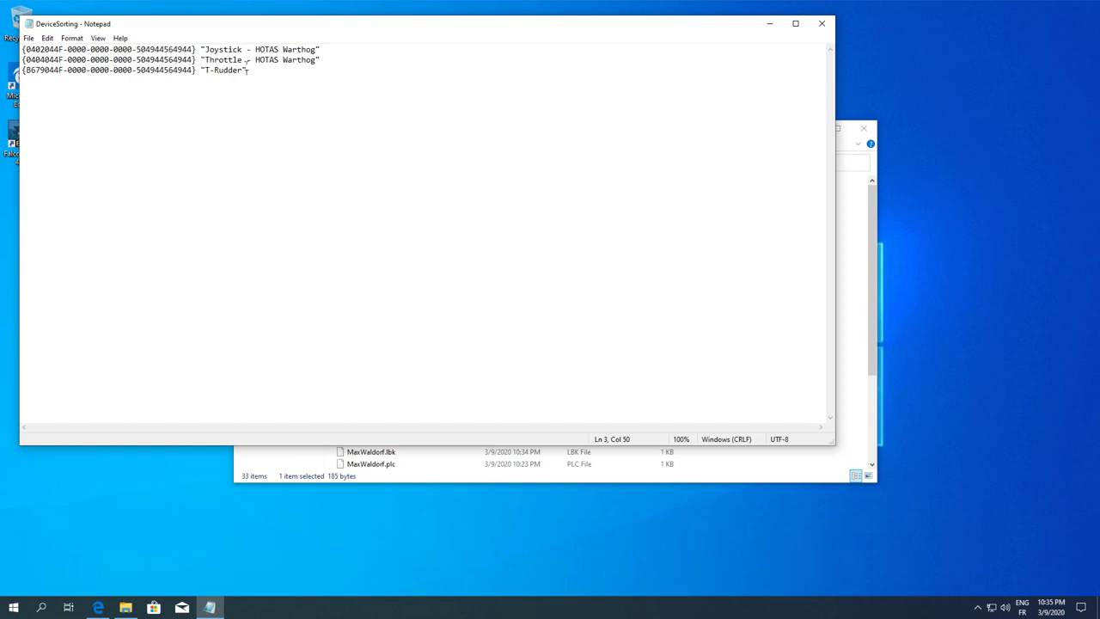
left_click(328, 49)
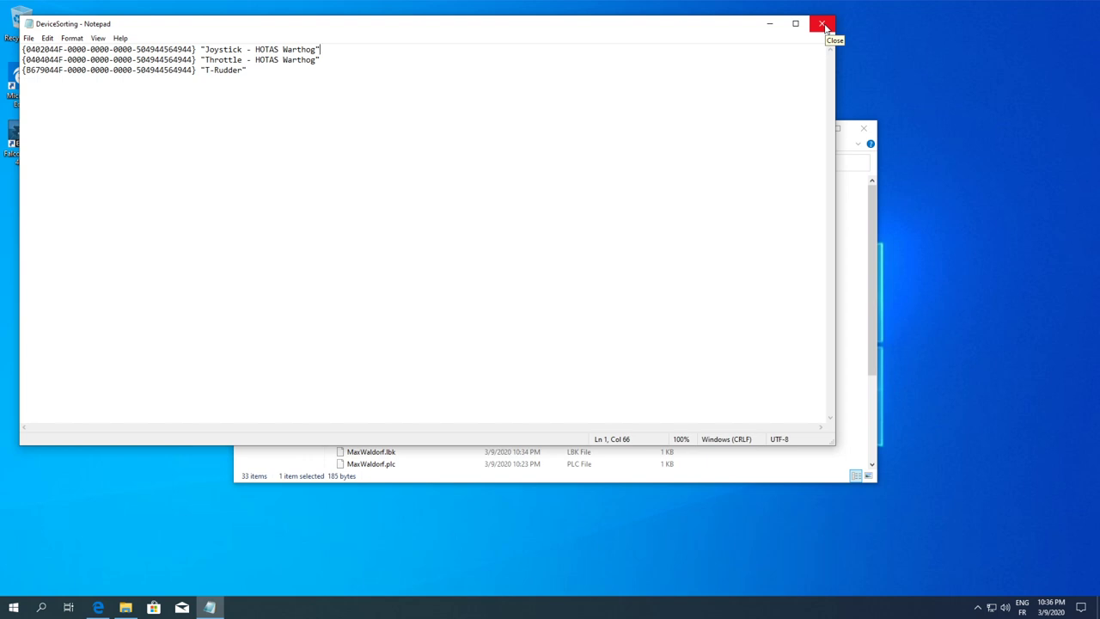
Close Notepad and browse to Docs\01 Input Devices\03 HOTAS Setup\TM Warthog
left_click(824, 26)
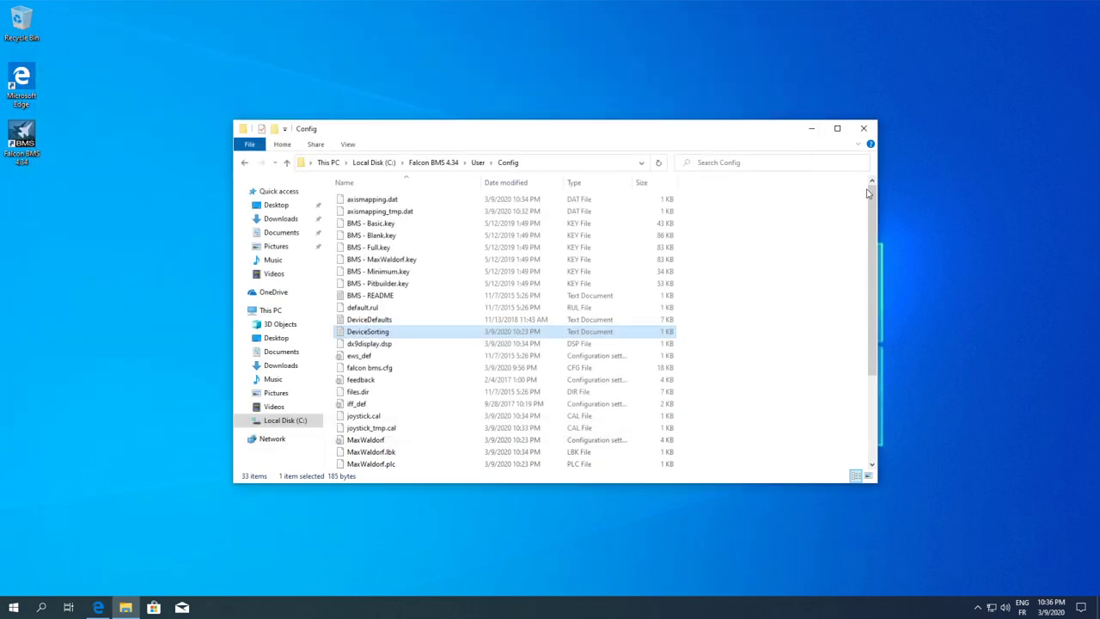
left_click_drag(873, 200, 823, 188)
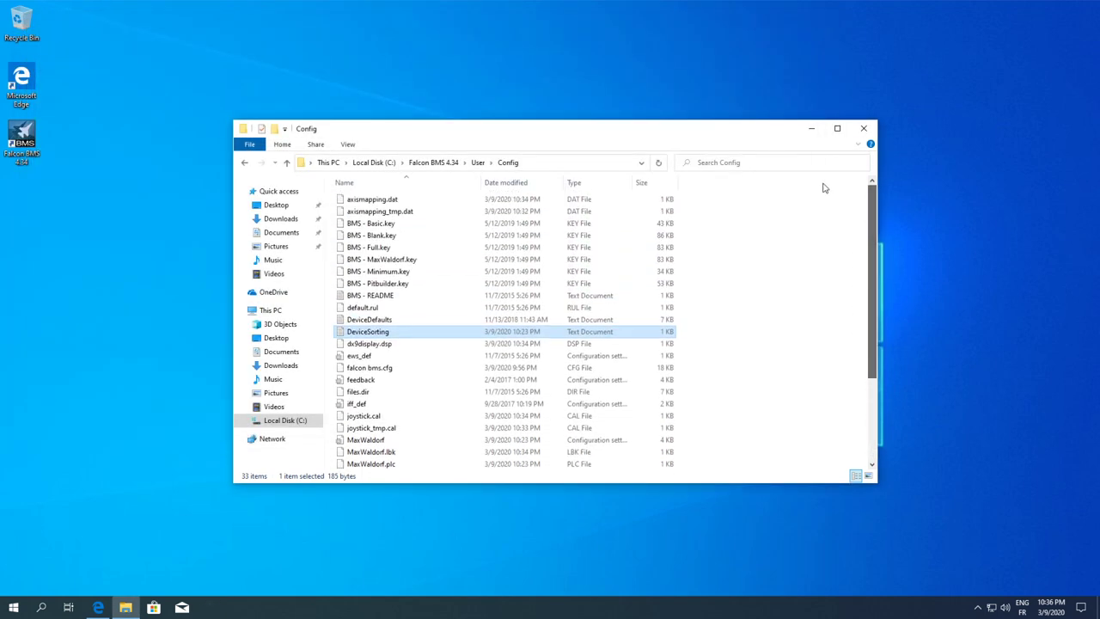
left_click(445, 164)
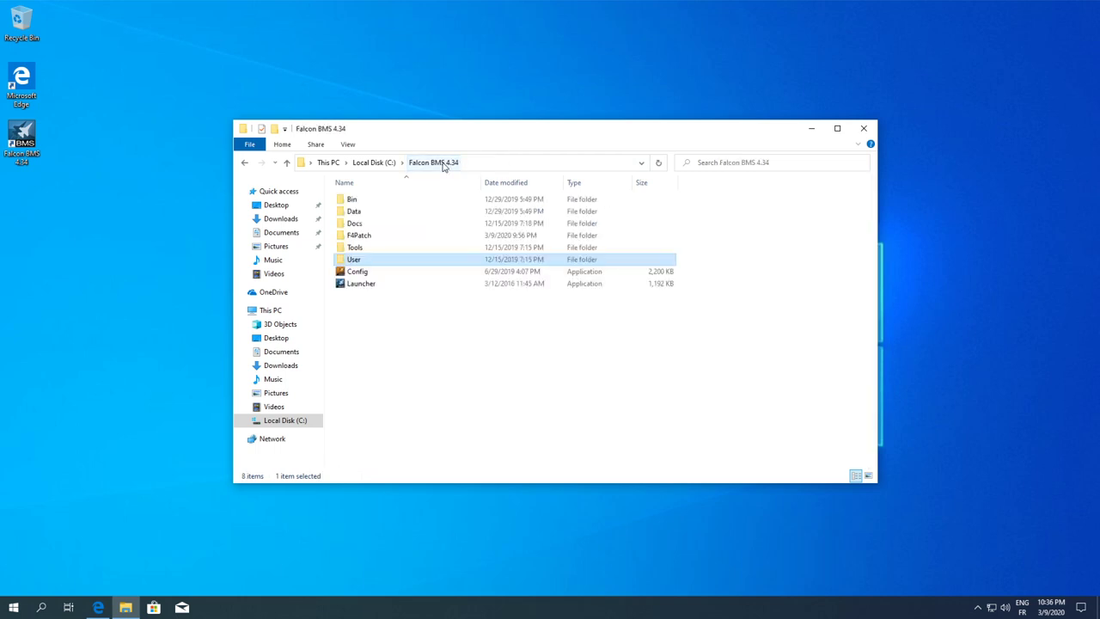
double_click(361, 224)
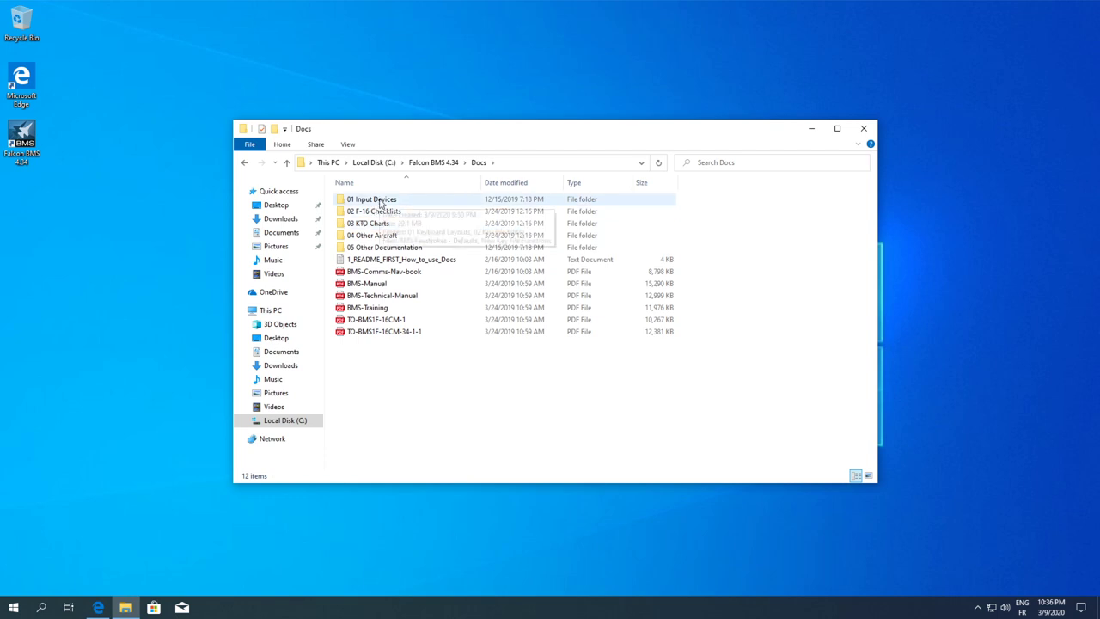
double_click(380, 200)
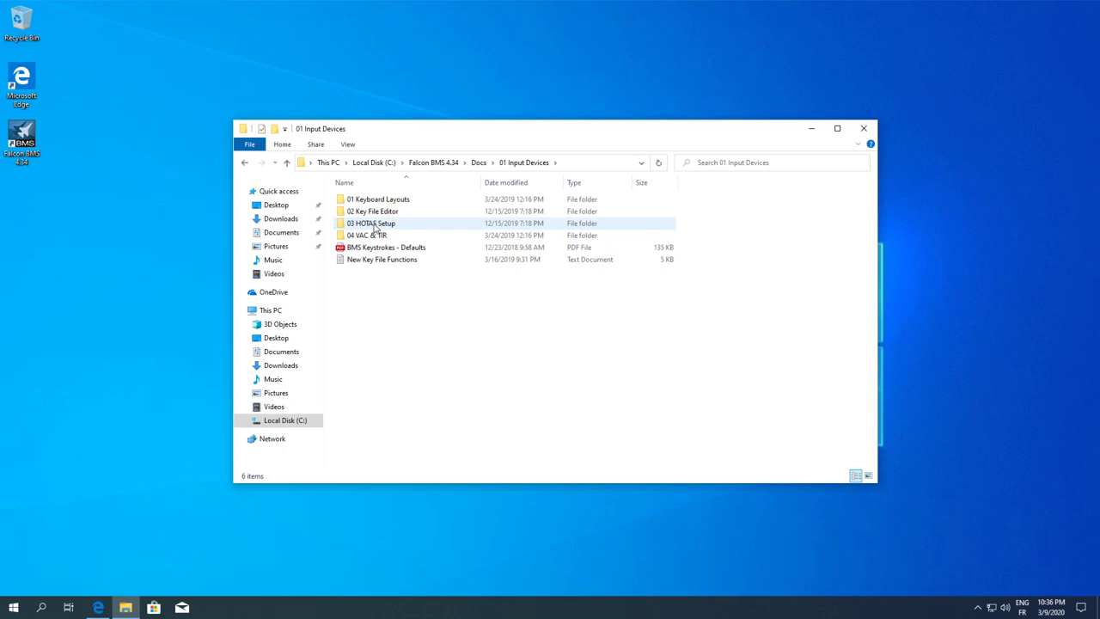
double_click(375, 225)
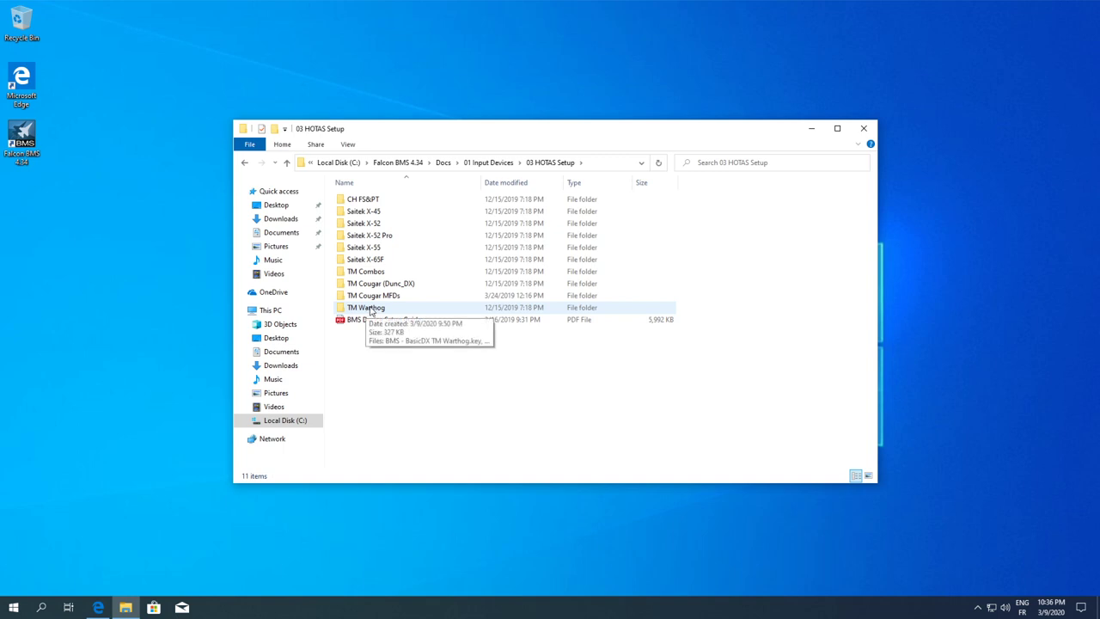
double_click(371, 311)
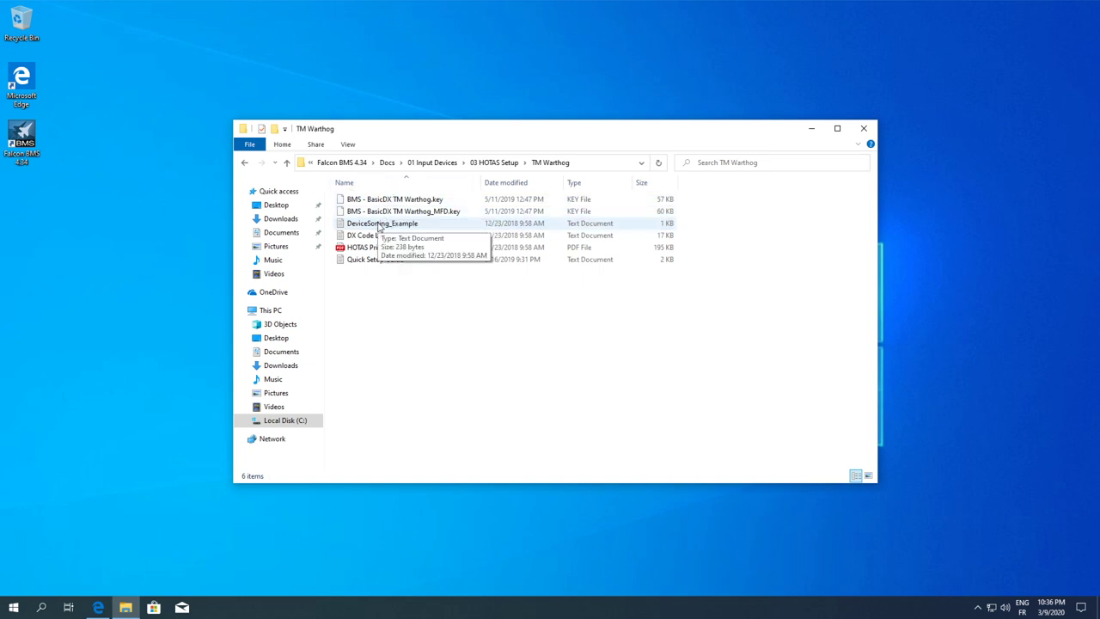
Open DeviceSorting_Example, highlight its Warthog and F16 MFD device lines, then close it
double_click(378, 225)
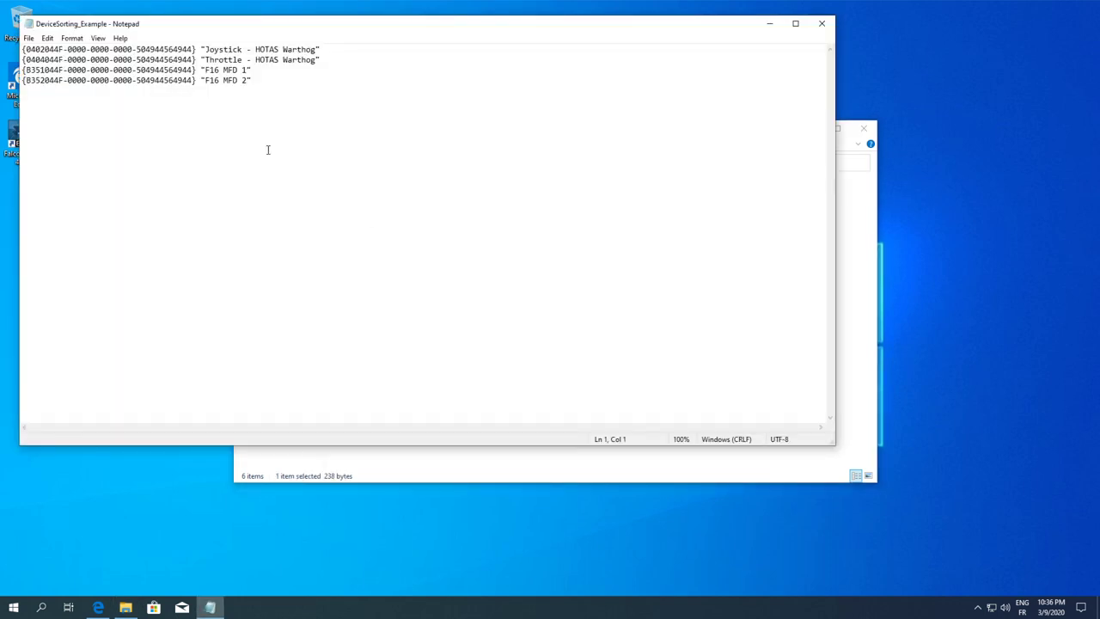
left_click_drag(256, 80, 22, 70)
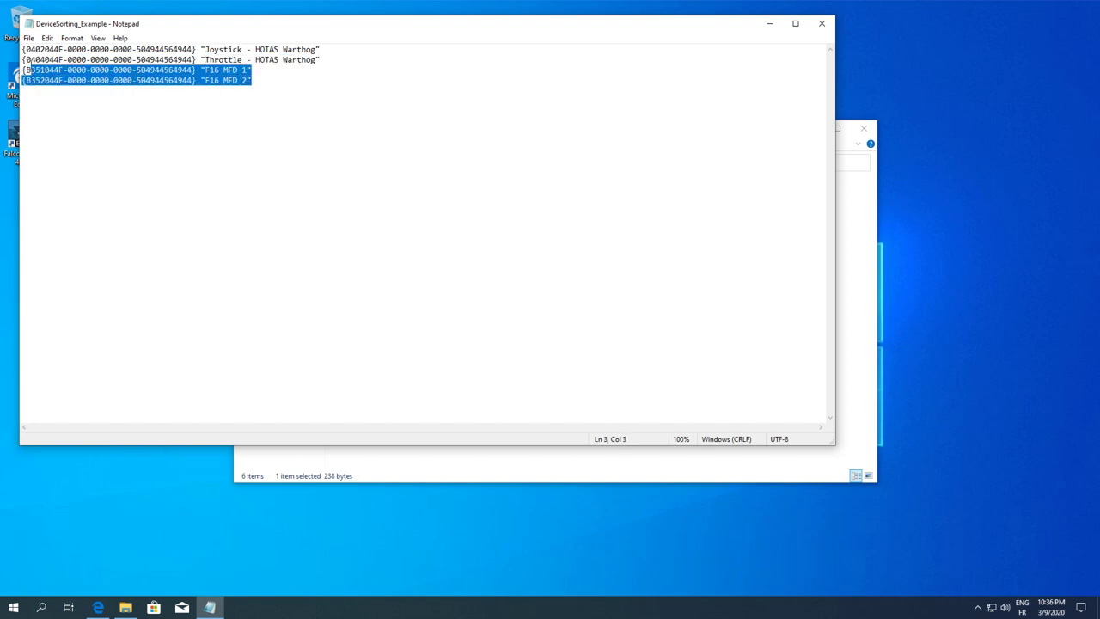
left_click(267, 83)
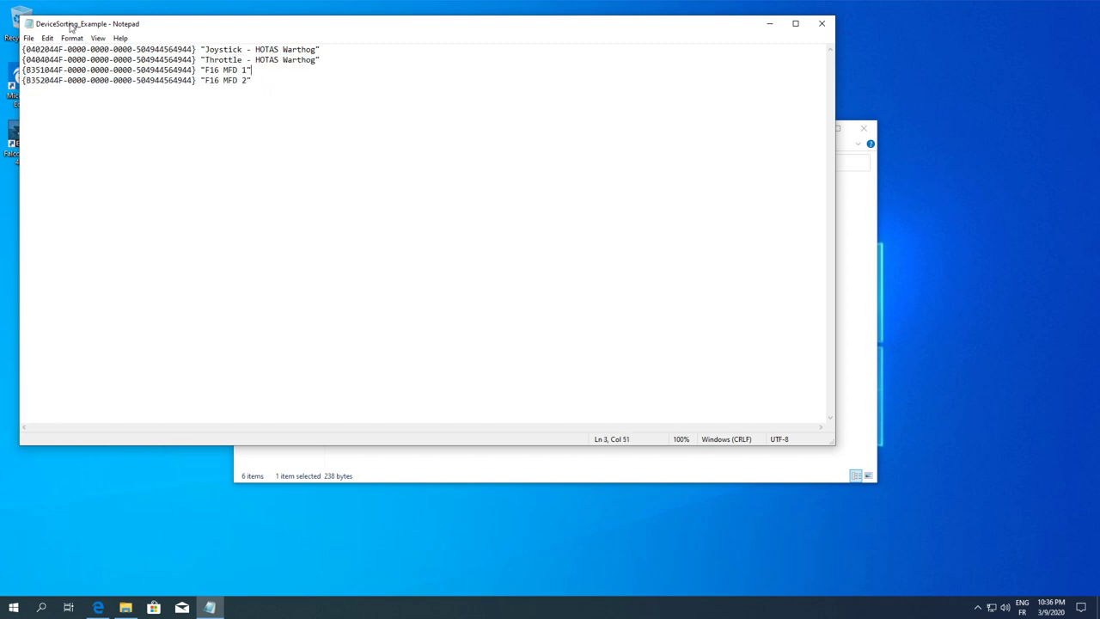
left_click_drag(323, 59, 22, 49)
left_click_drag(251, 79, 22, 49)
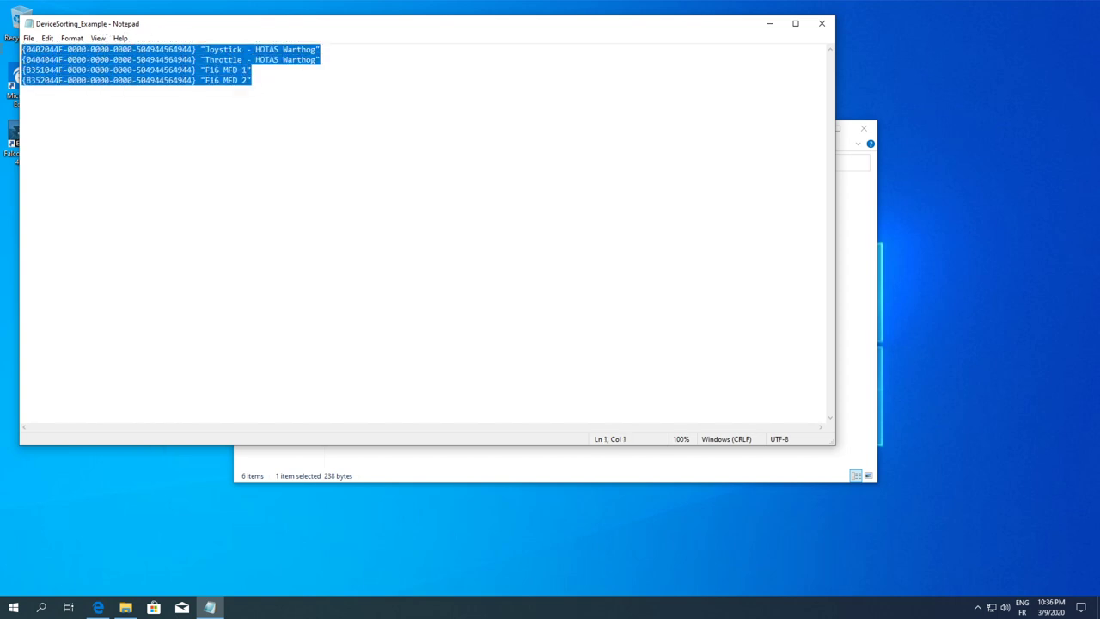
left_click(559, 64)
left_click(821, 23)
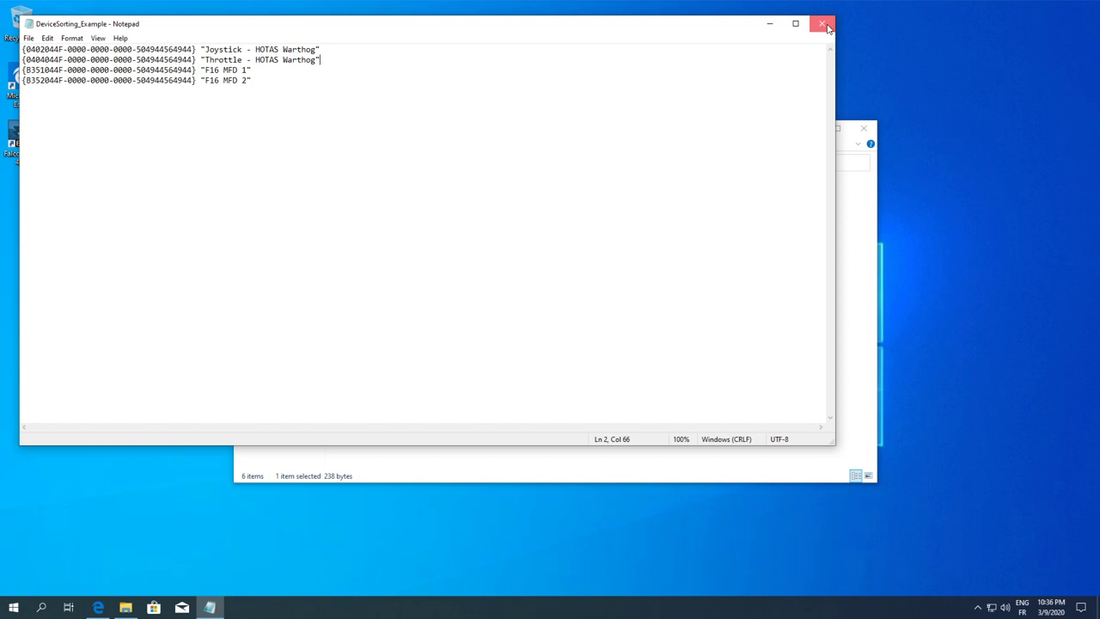
left_click(440, 311)
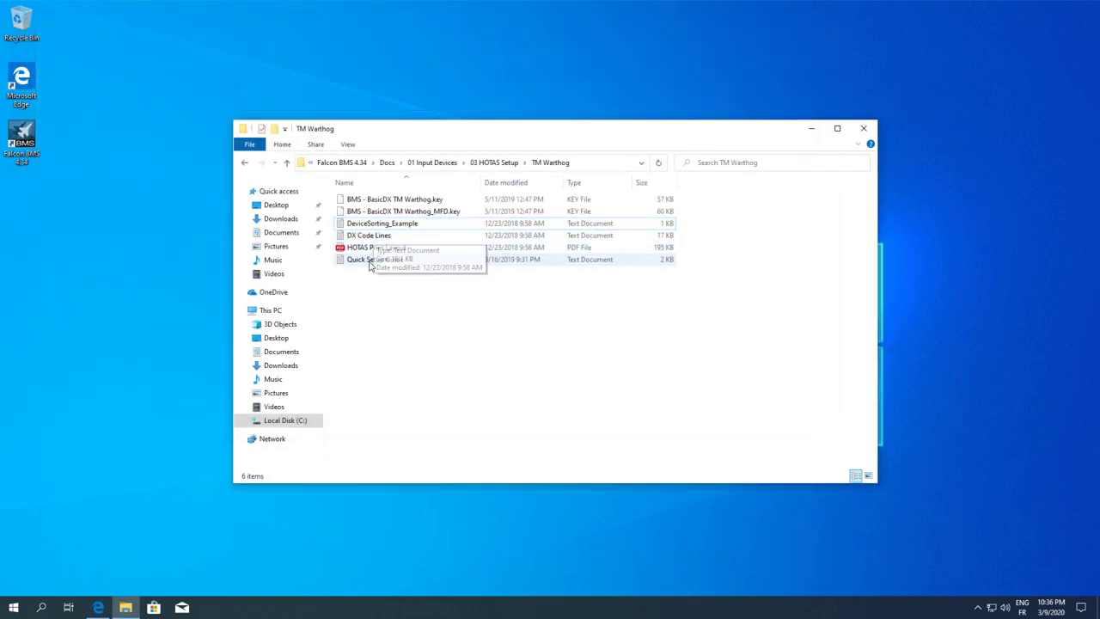
Open DX Code Lines in Notepad and scroll through the Warthog stick and throttle DX mappings
double_click(378, 235)
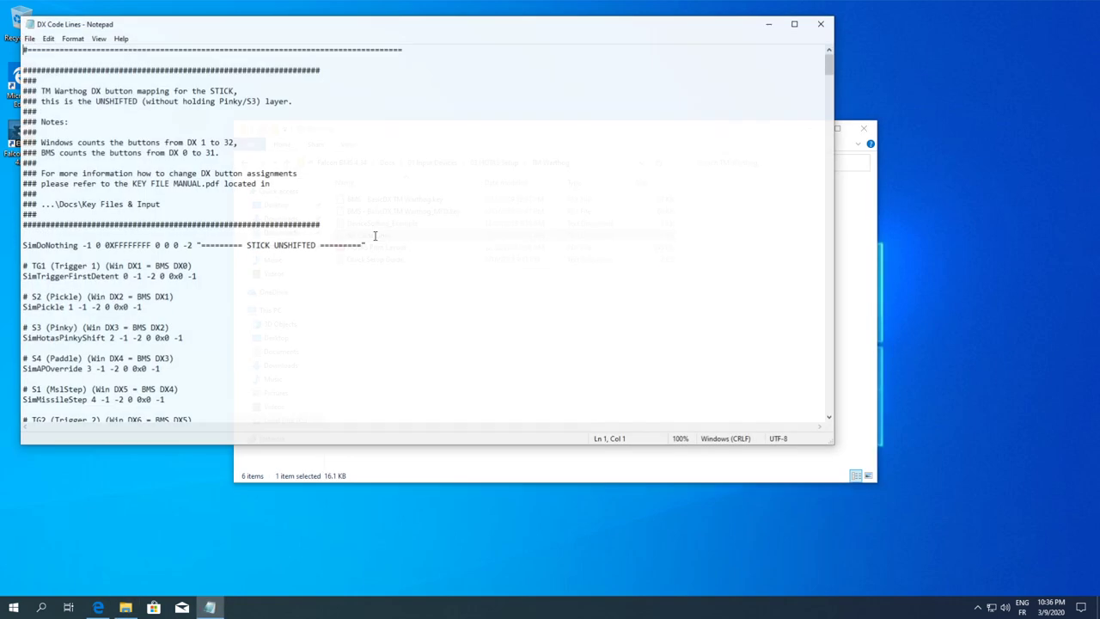
scroll(277, 225, "down", 20)
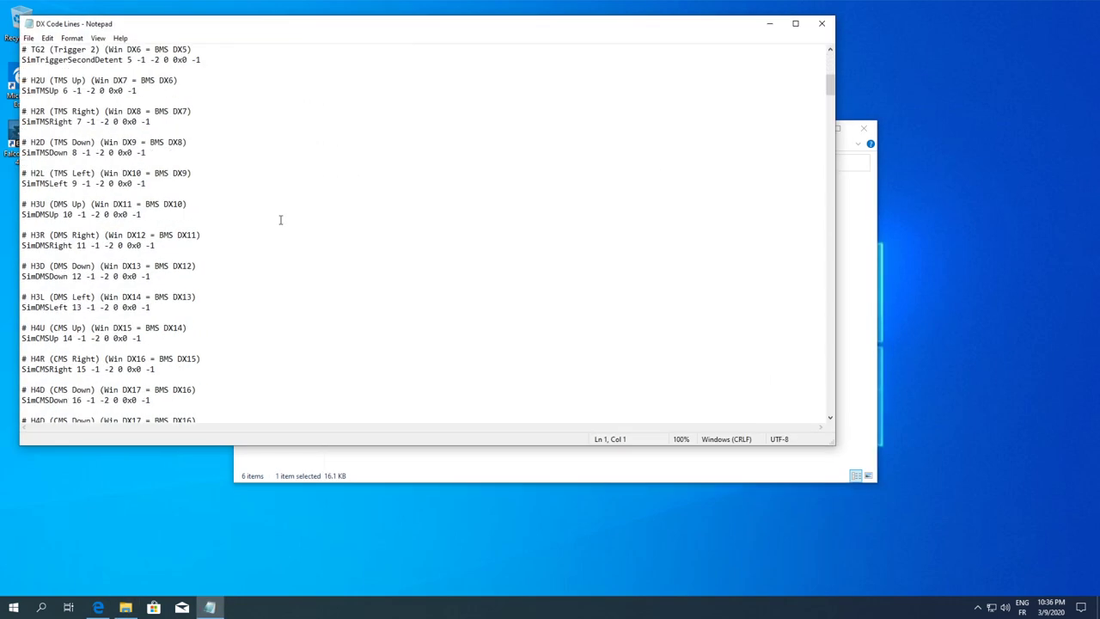
scroll(279, 220, "up", 20)
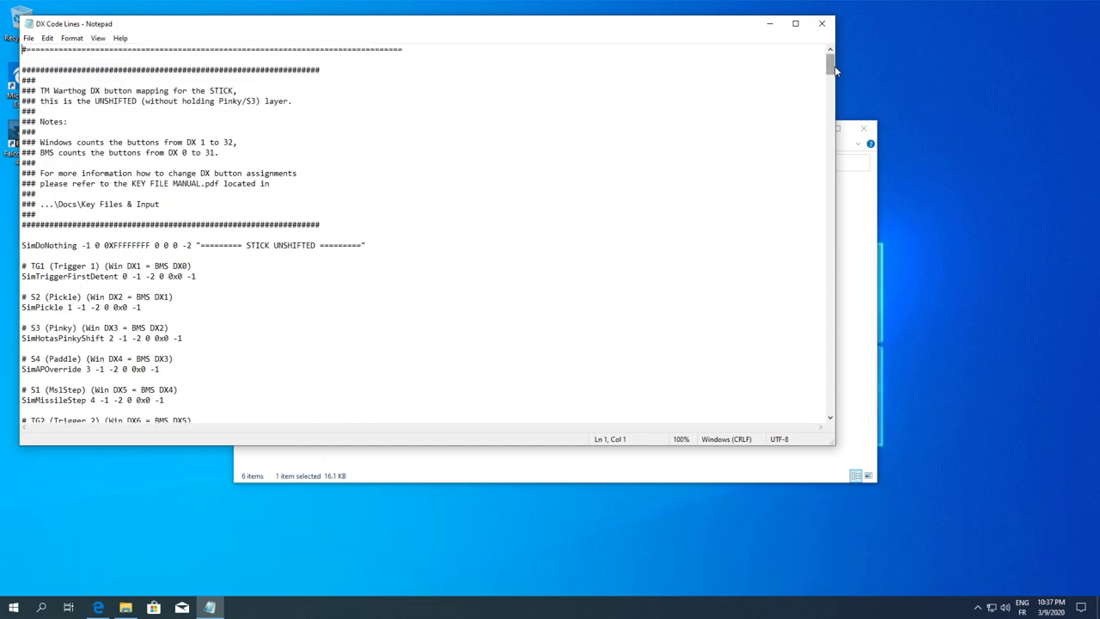
left_click_drag(831, 69, 791, 418)
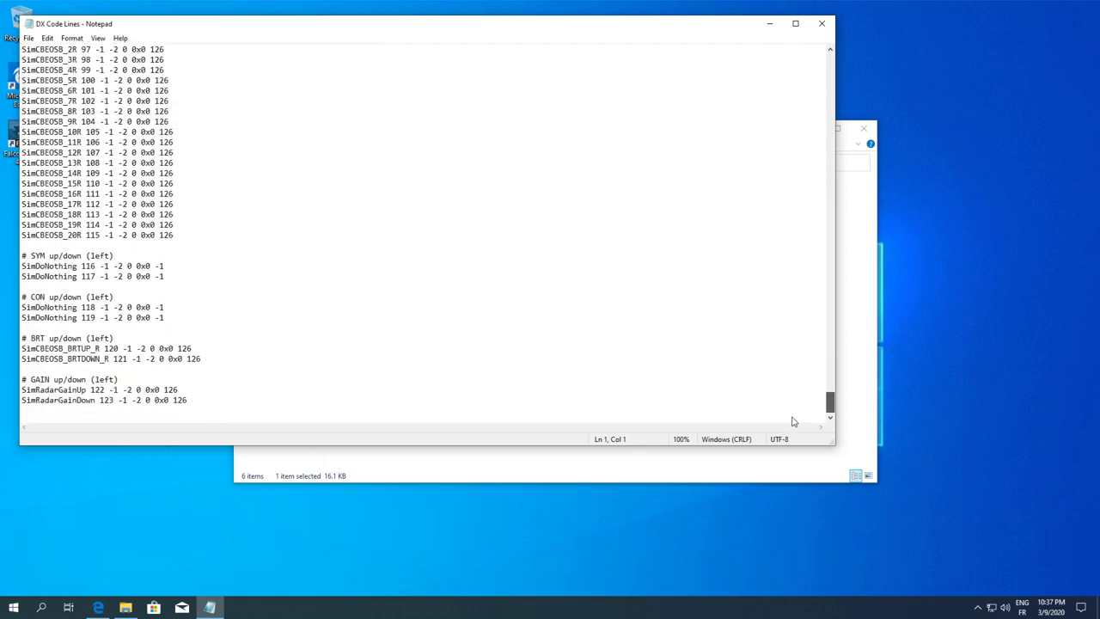
left_click_drag(793, 416, 830, 60)
Close Notepad, copy BMS - BasicDX TM Warthog.key, and return to the Falcon BMS 4.34 folder
left_click(823, 25)
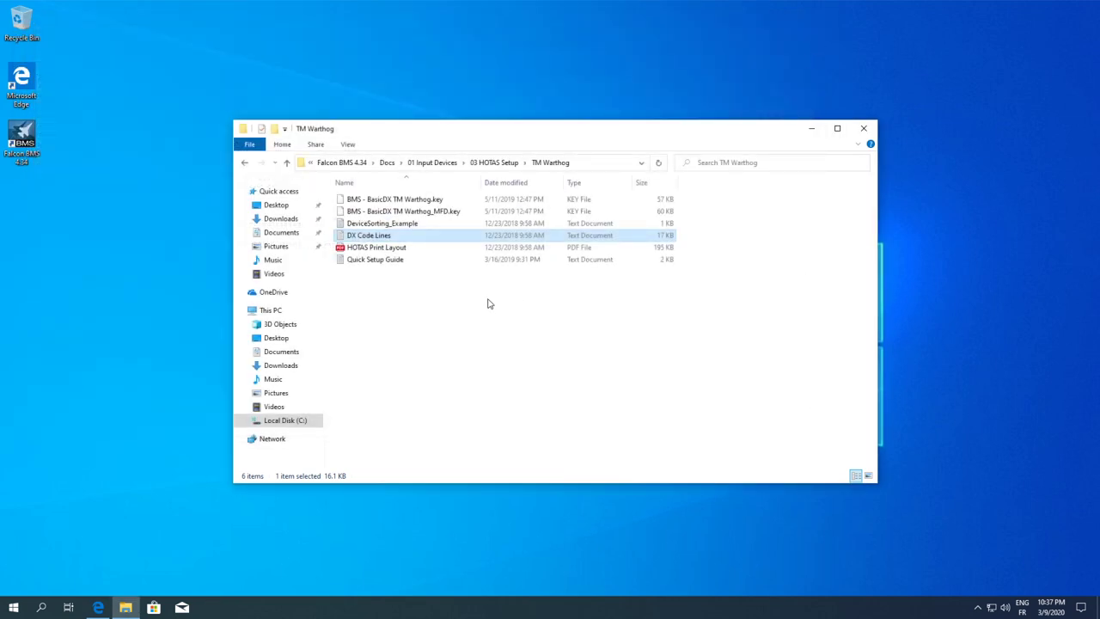
left_click(422, 297)
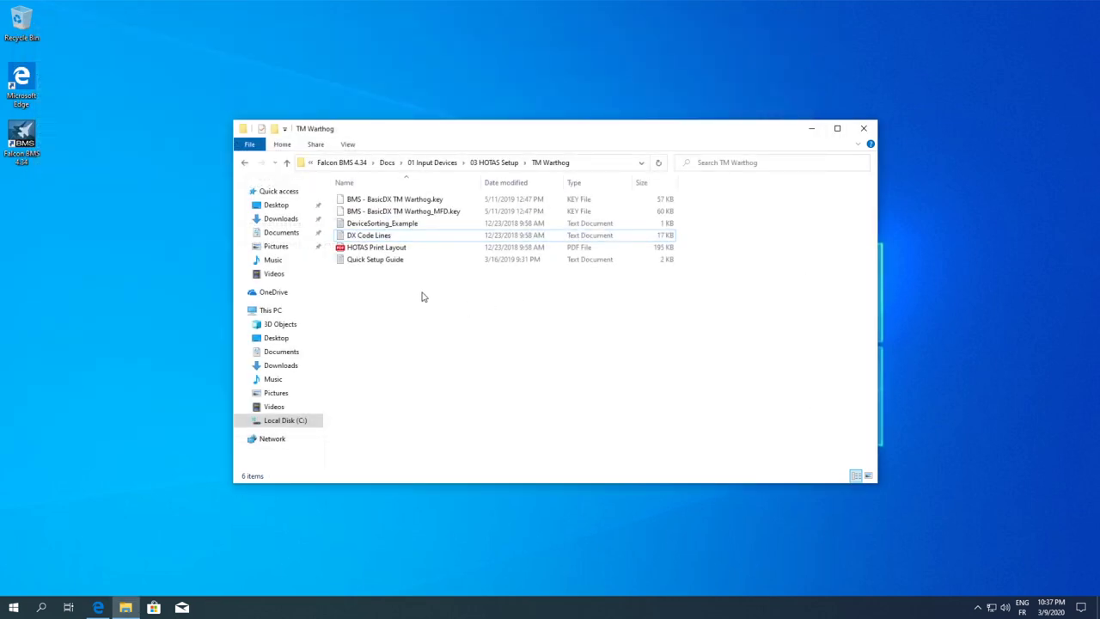
left_click(399, 199)
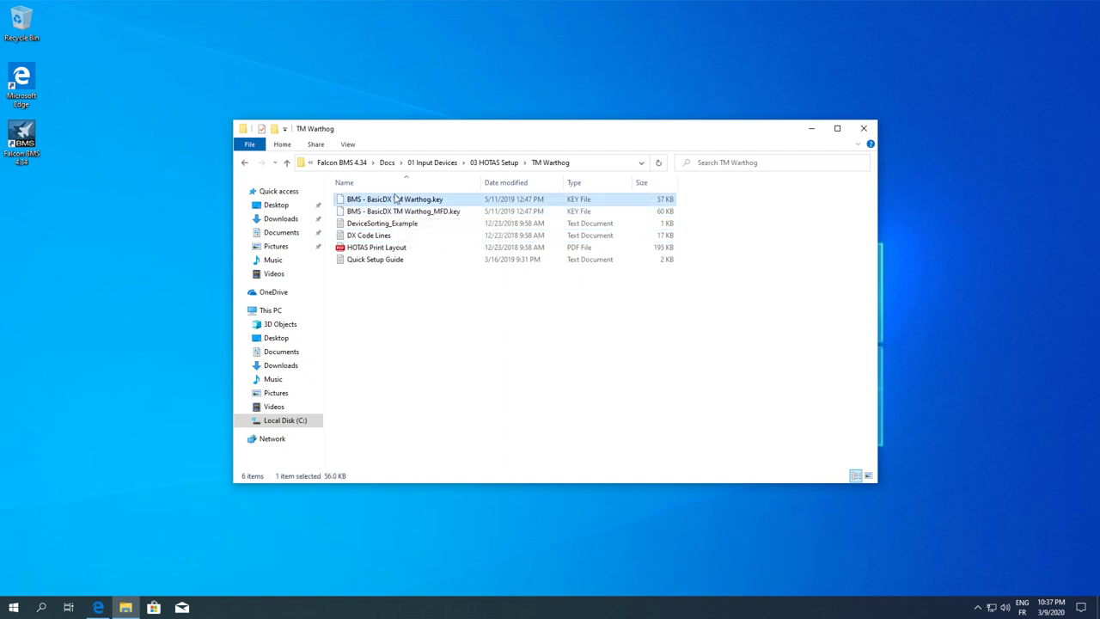
right_click(382, 203)
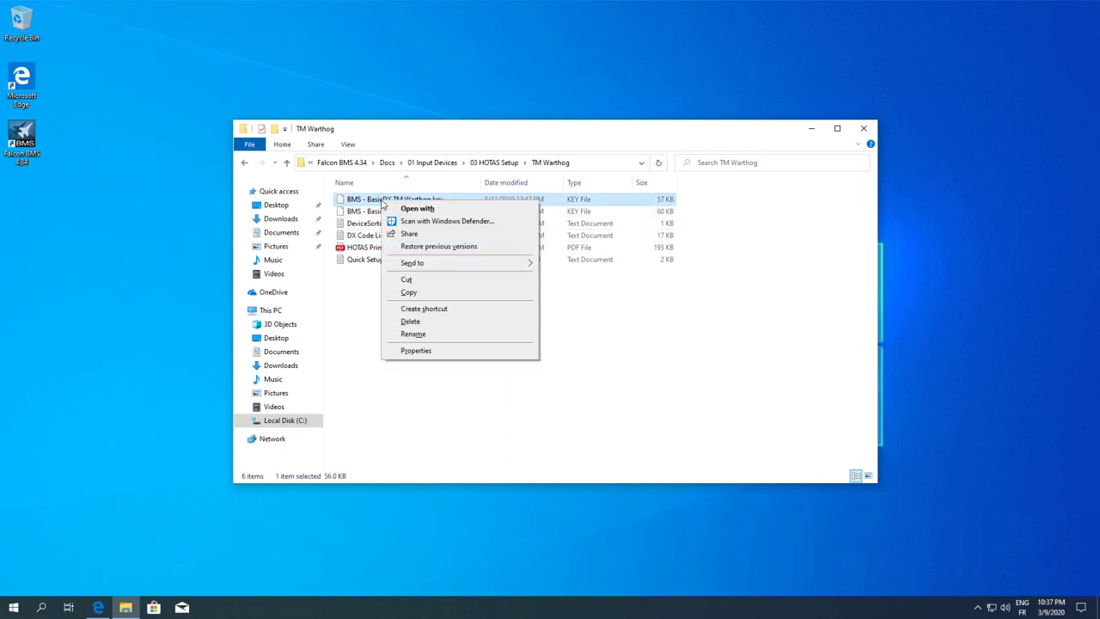
left_click(409, 293)
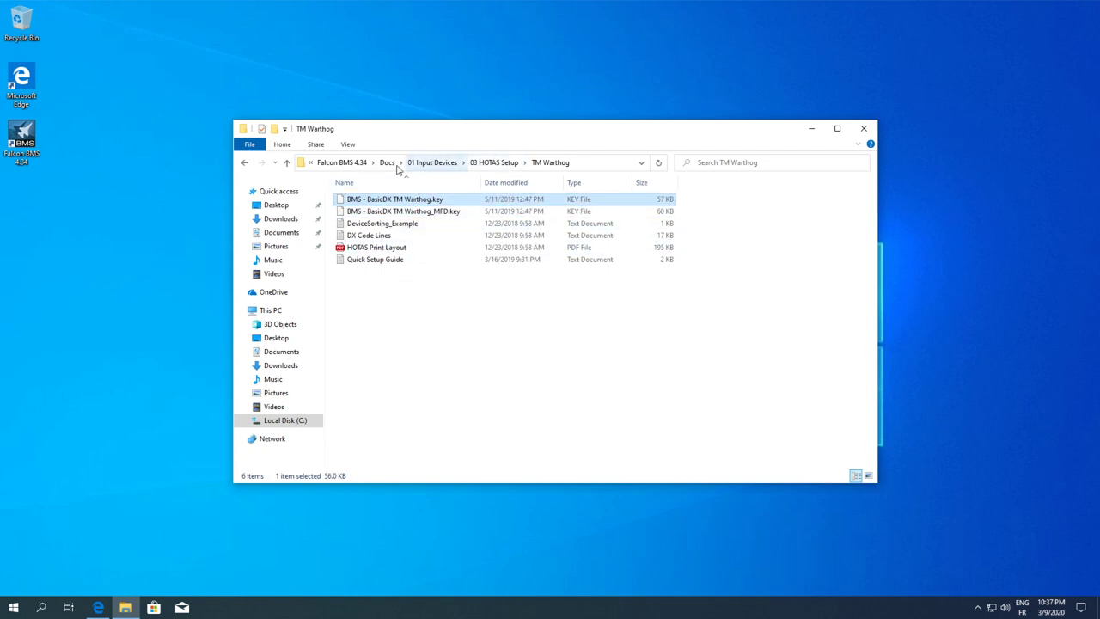
left_click(351, 162)
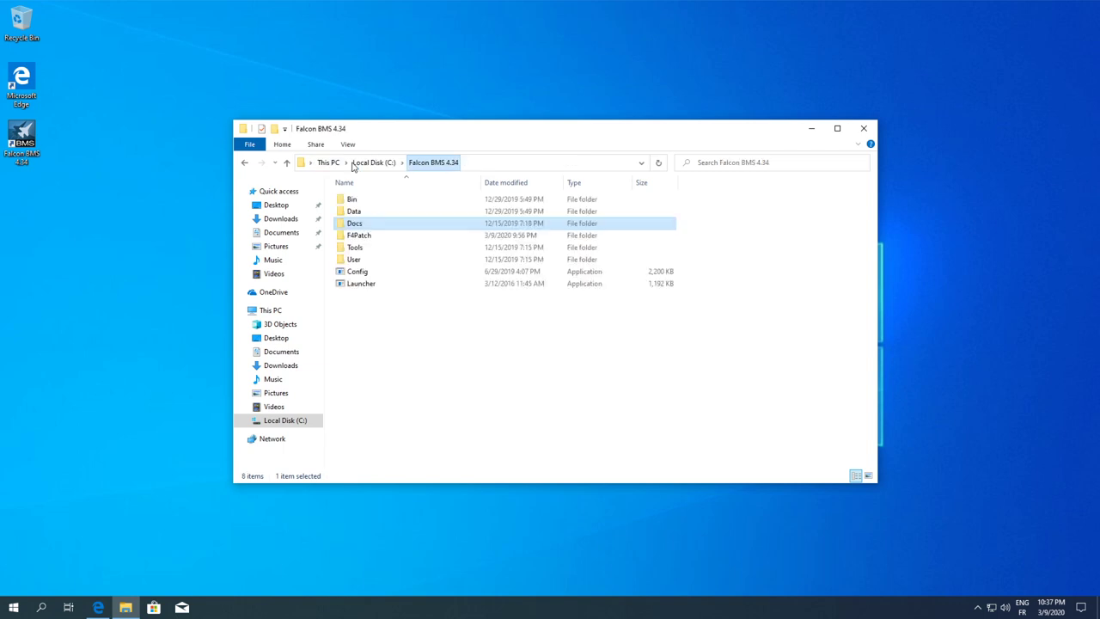
Paste BMS - BasicDX TM Warthog.key into User\Config next to BMS - Basic.key
double_click(354, 258)
double_click(364, 223)
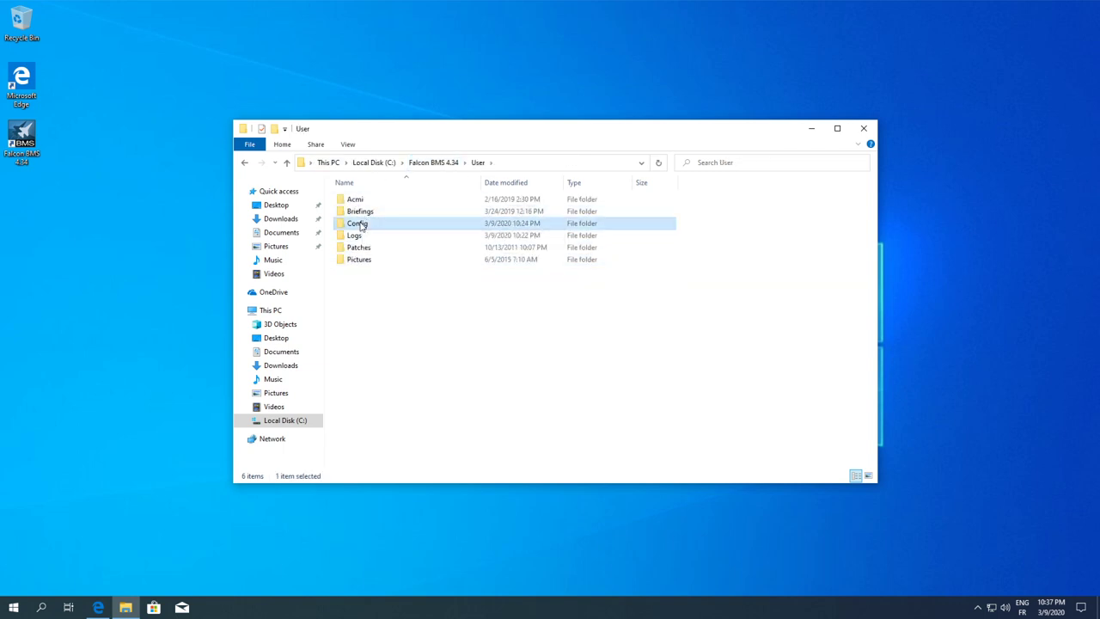
right_click(798, 300)
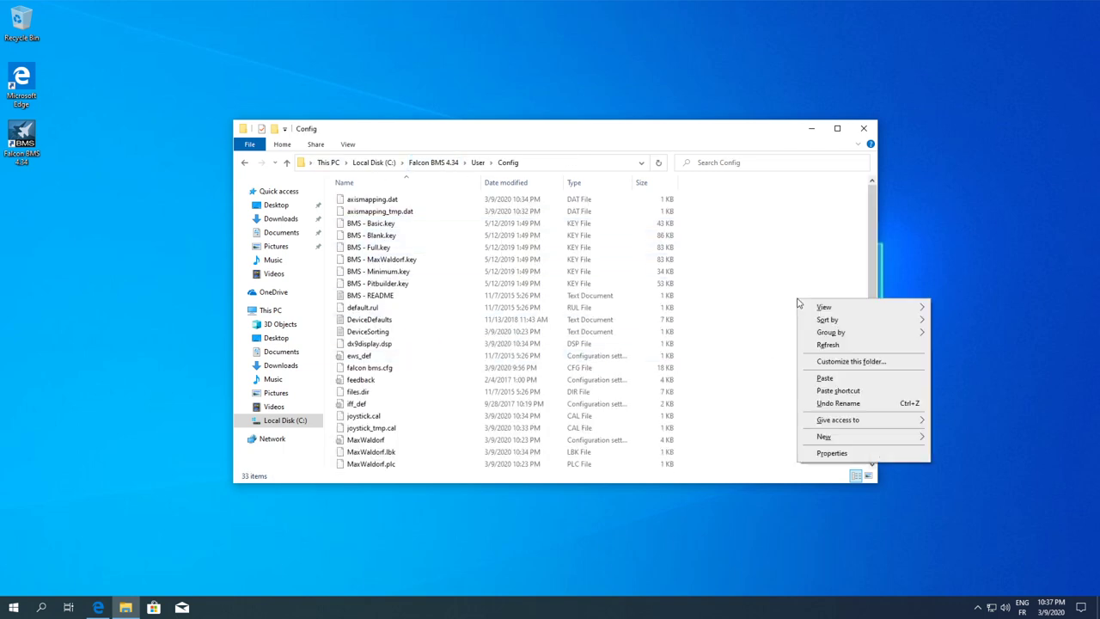
left_click(824, 378)
left_click(372, 224)
left_click(382, 235)
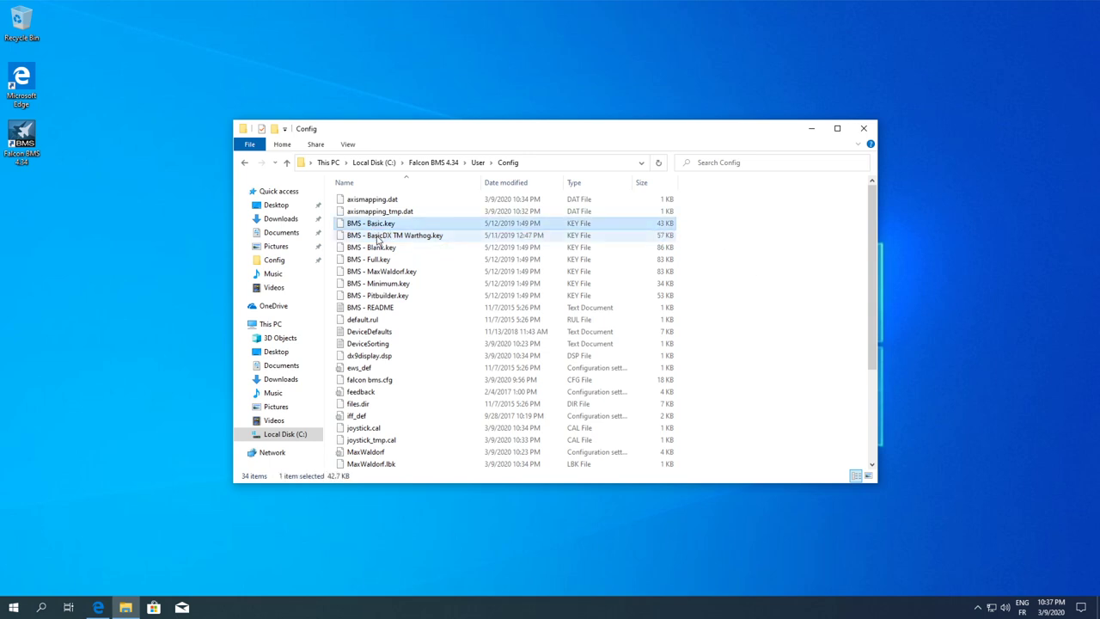
Start the Falcon BMS launcher from its desktop shortcut
left_click(99, 220)
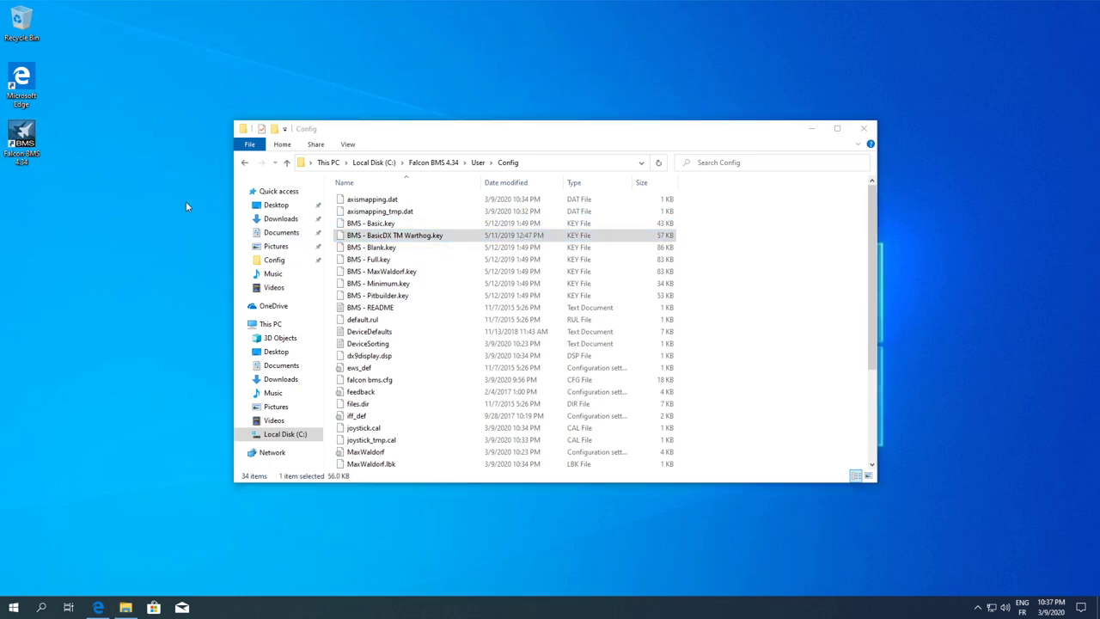
left_click(838, 331)
left_click(132, 203)
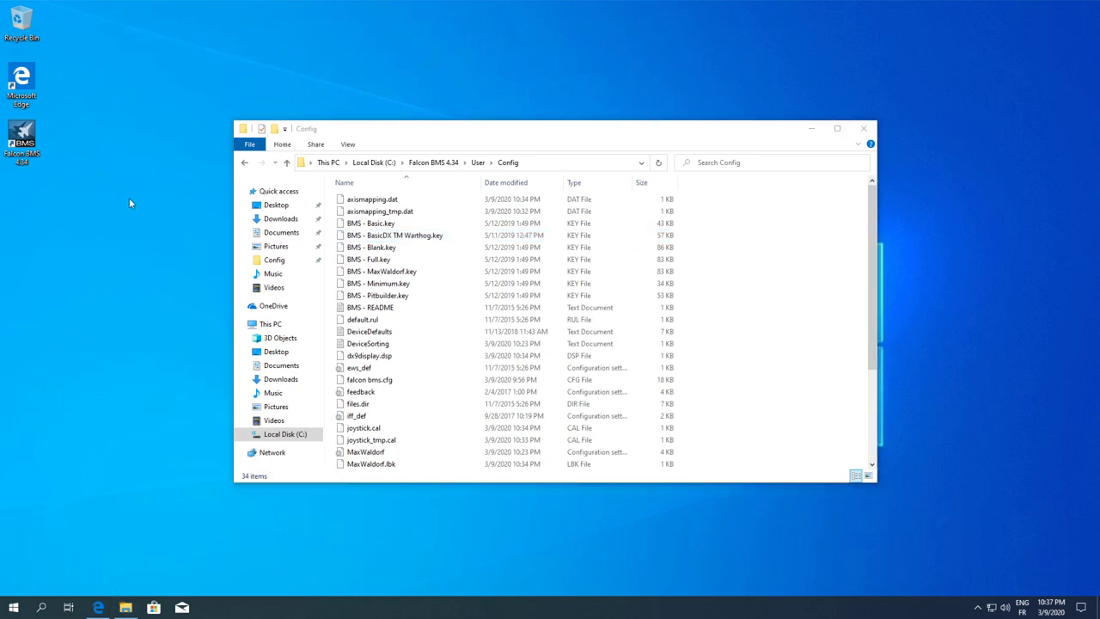
left_click(24, 140)
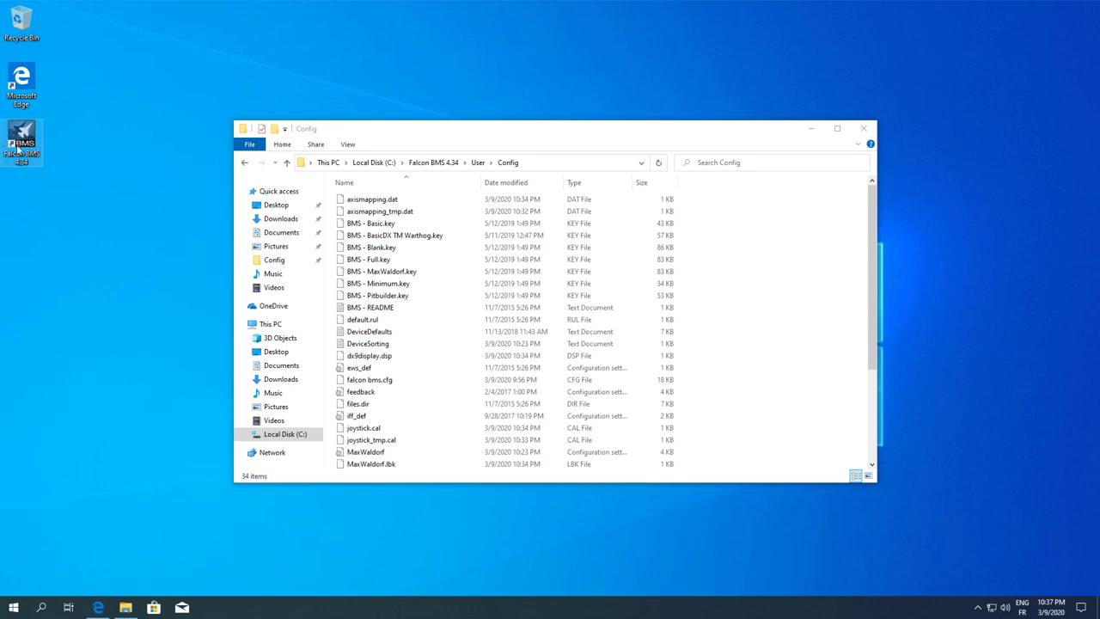
double_click(24, 144)
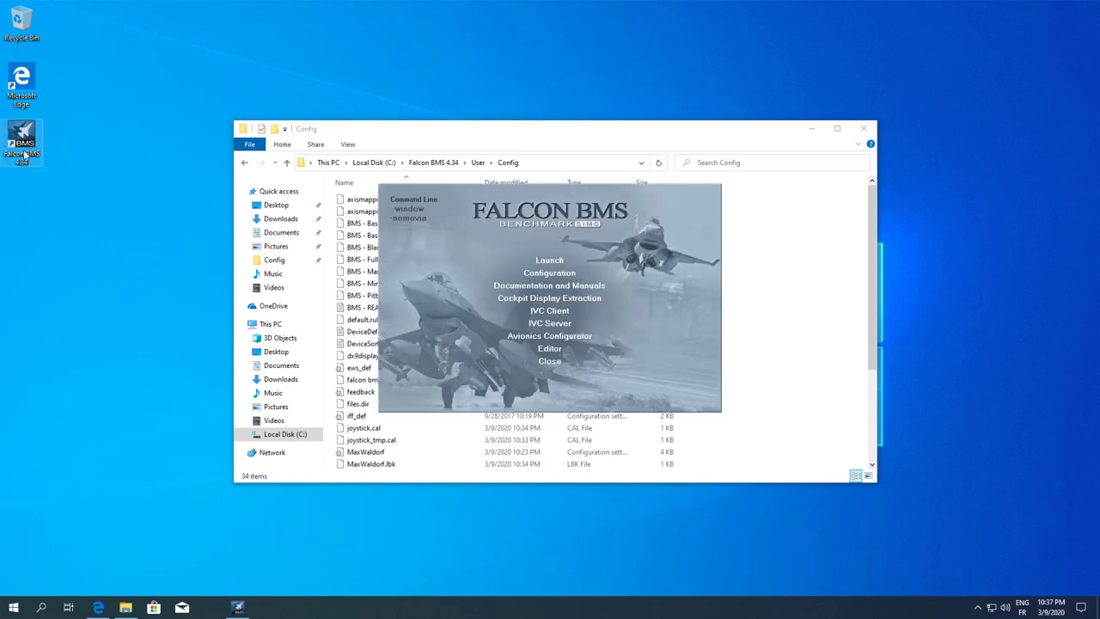
Launch Falcon BMS 4.34 and open the Controllers tab's Load Keyboard keyfile list
left_click(551, 261)
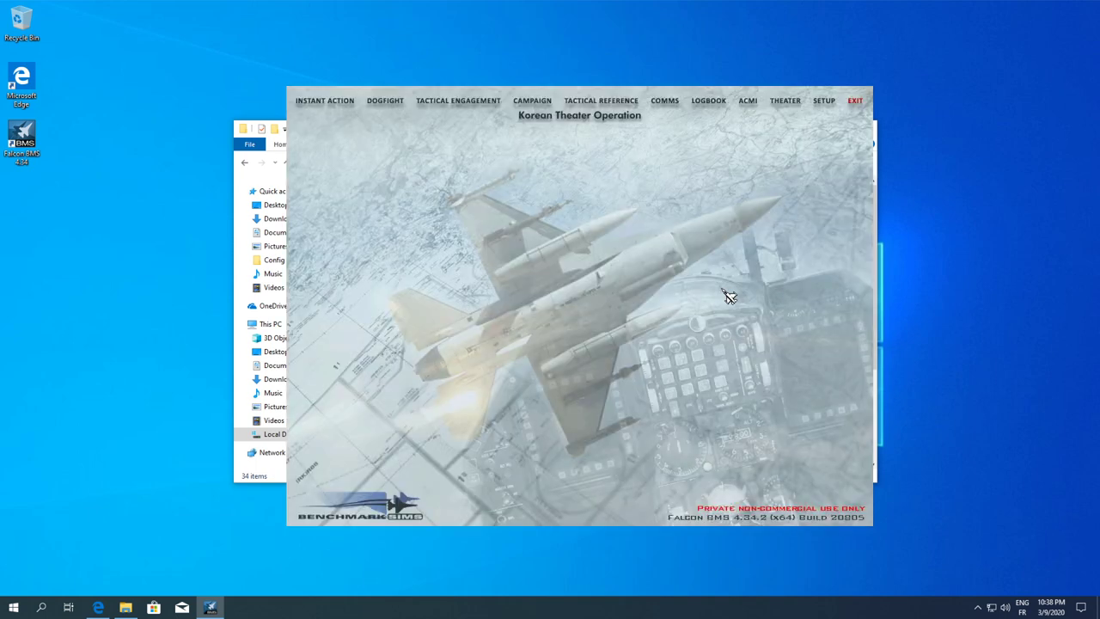
left_click(825, 101)
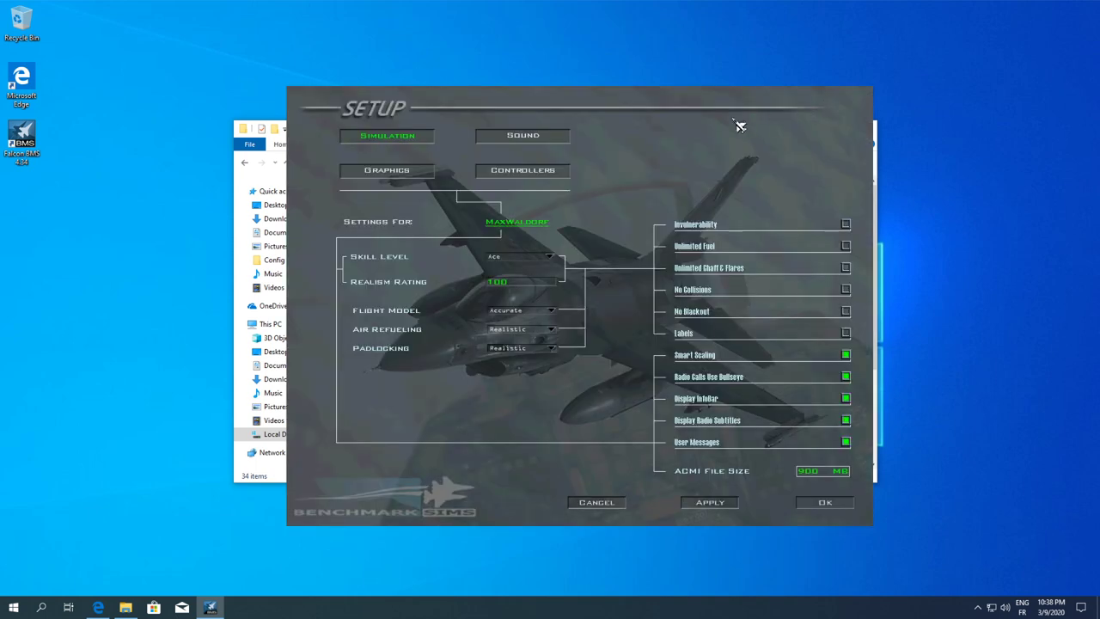
left_click(525, 169)
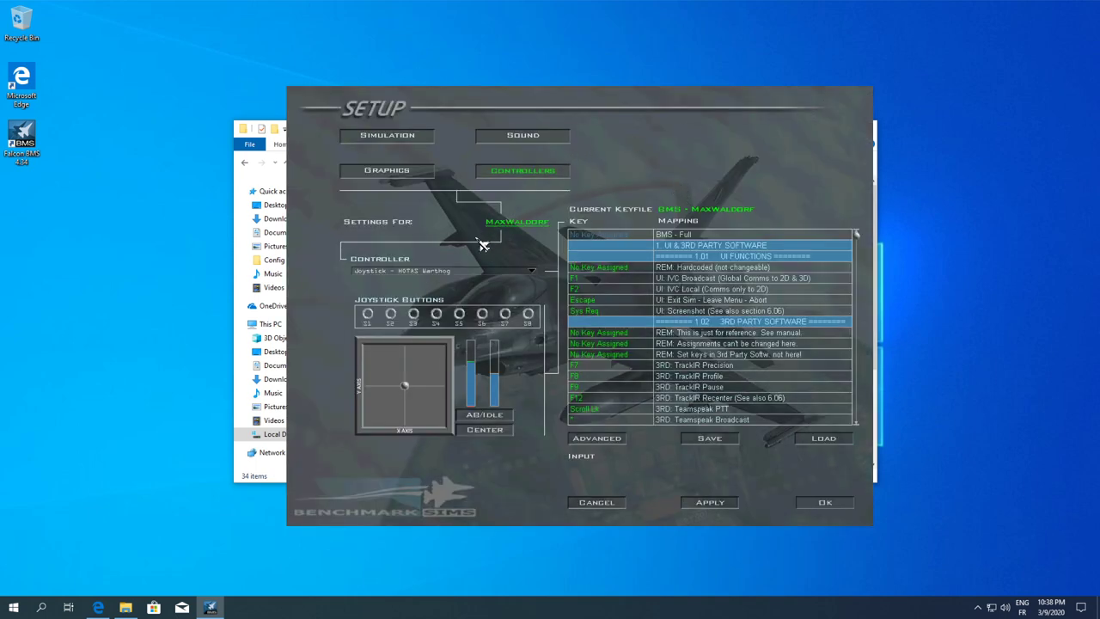
left_click(823, 439)
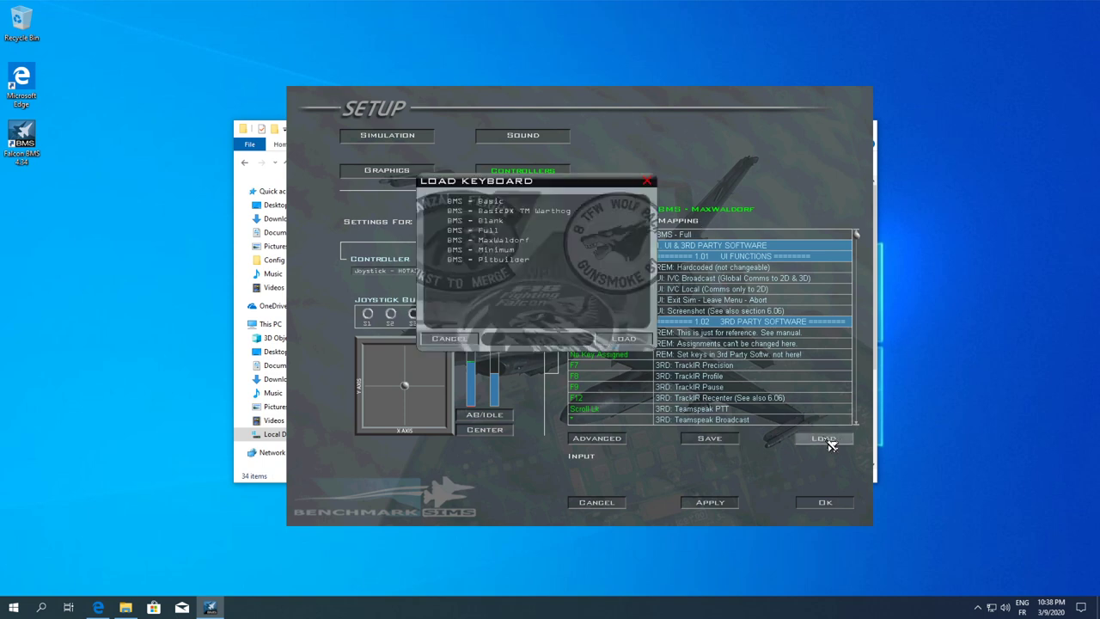
Load the BMS - BasicDX TM Warthog keyfile, confirm the setup with OK, and exit the game
left_click(538, 212)
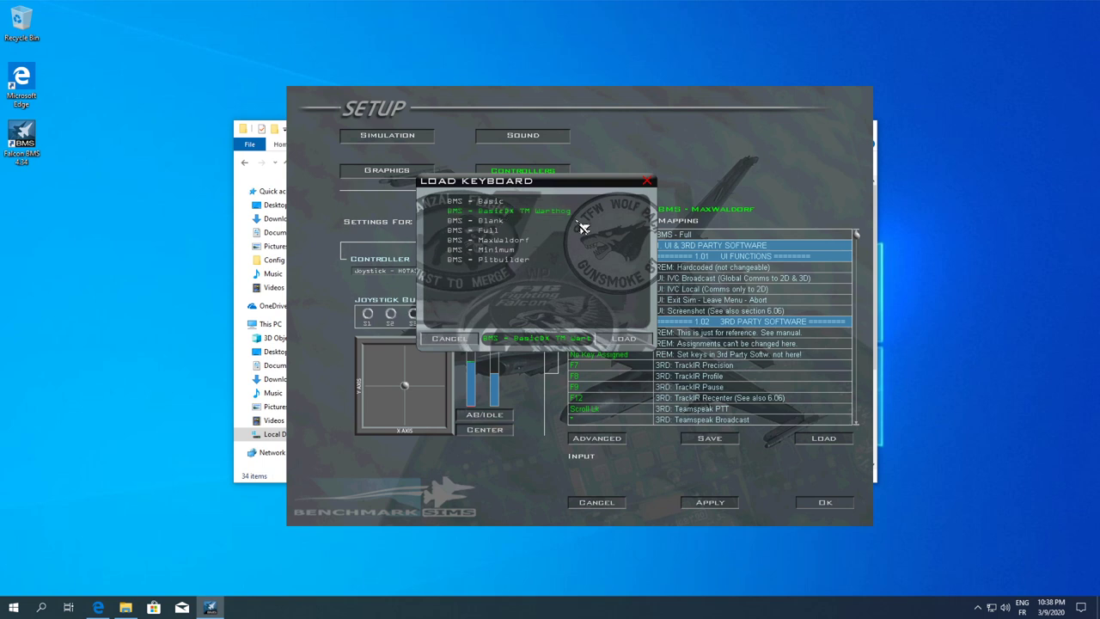
left_click(626, 338)
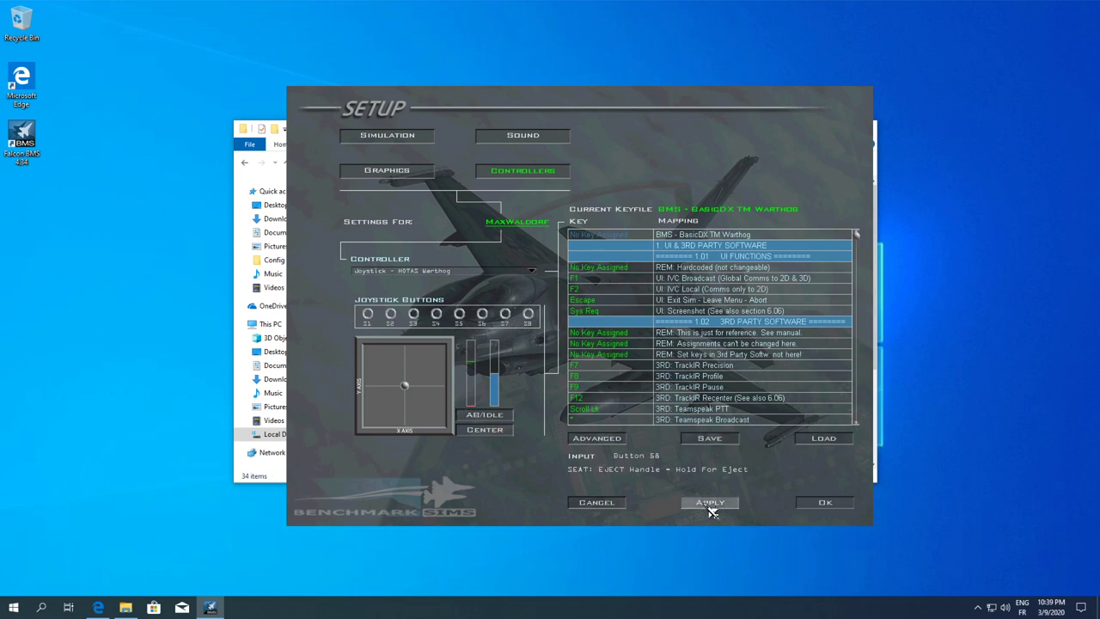
left_click(831, 502)
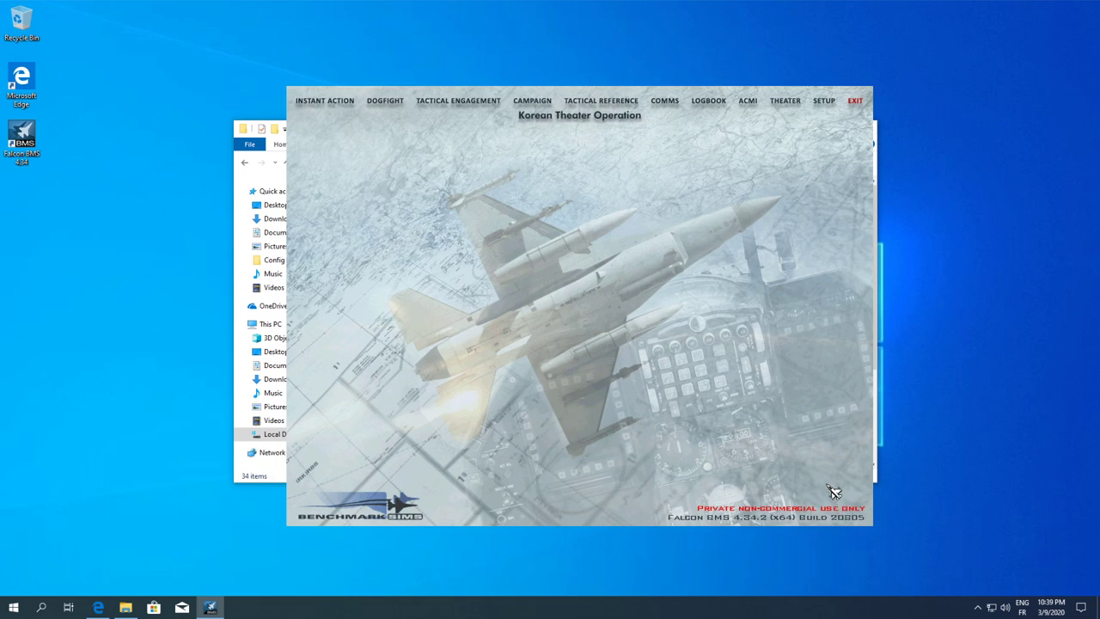
left_click(859, 103)
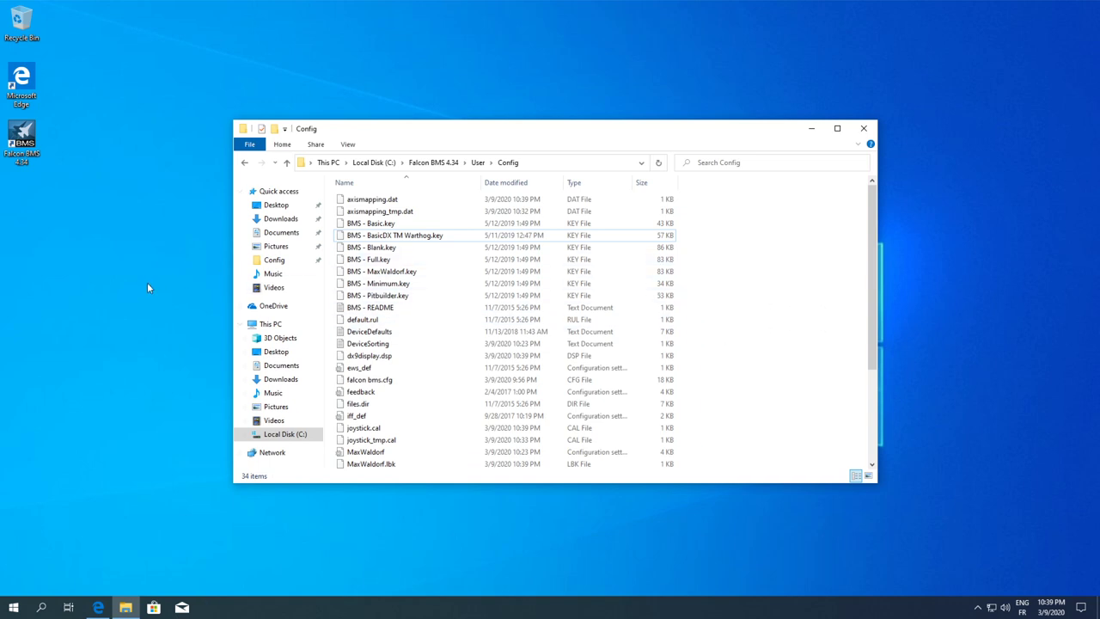
Open the Alternative Launcher zip from Downloads and a window on Falcon BMS 4.34\Bin\x86
left_click(121, 302)
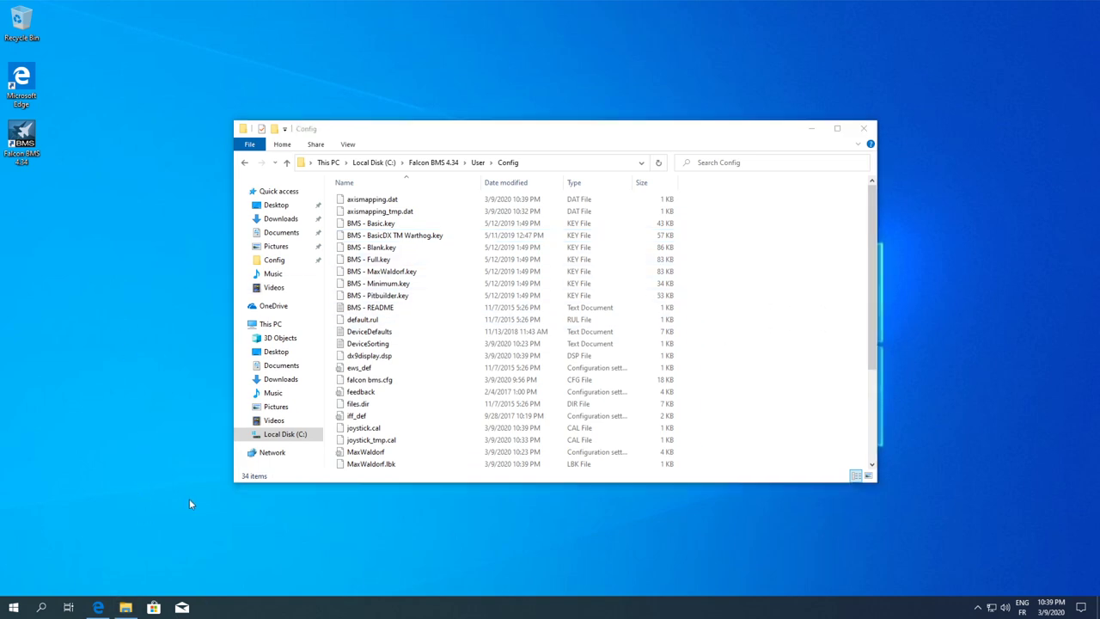
key("super+e")
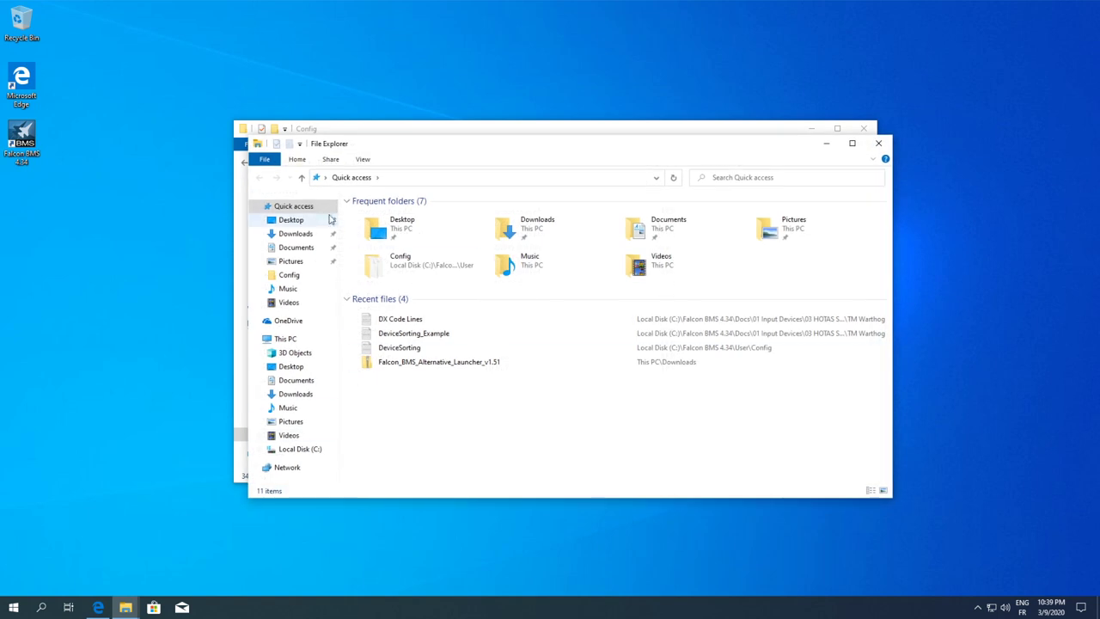
left_click(292, 233)
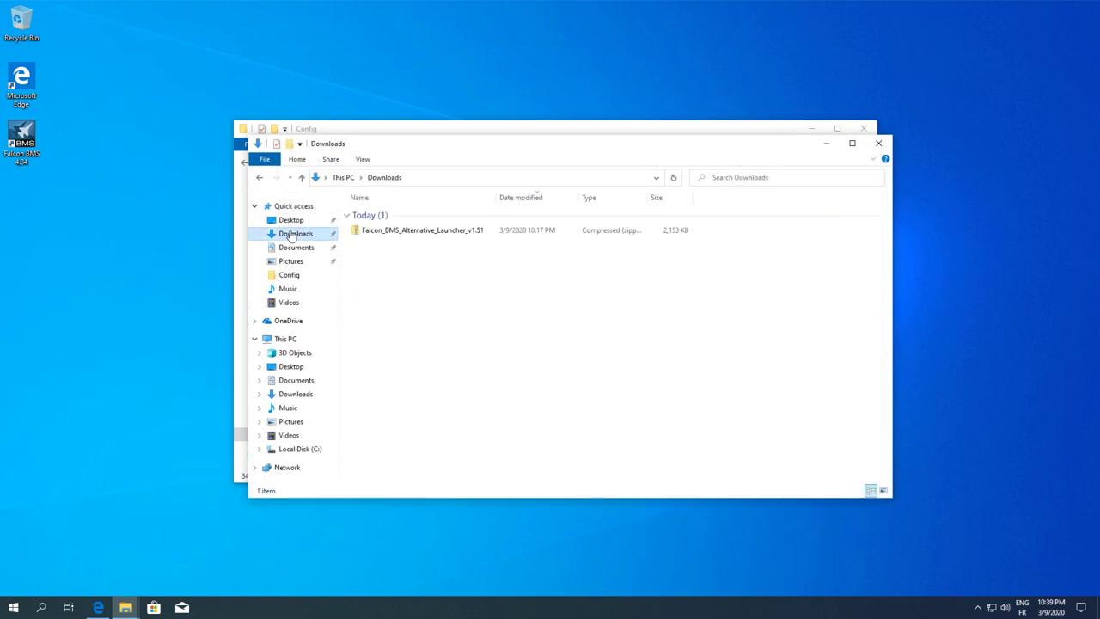
double_click(396, 230)
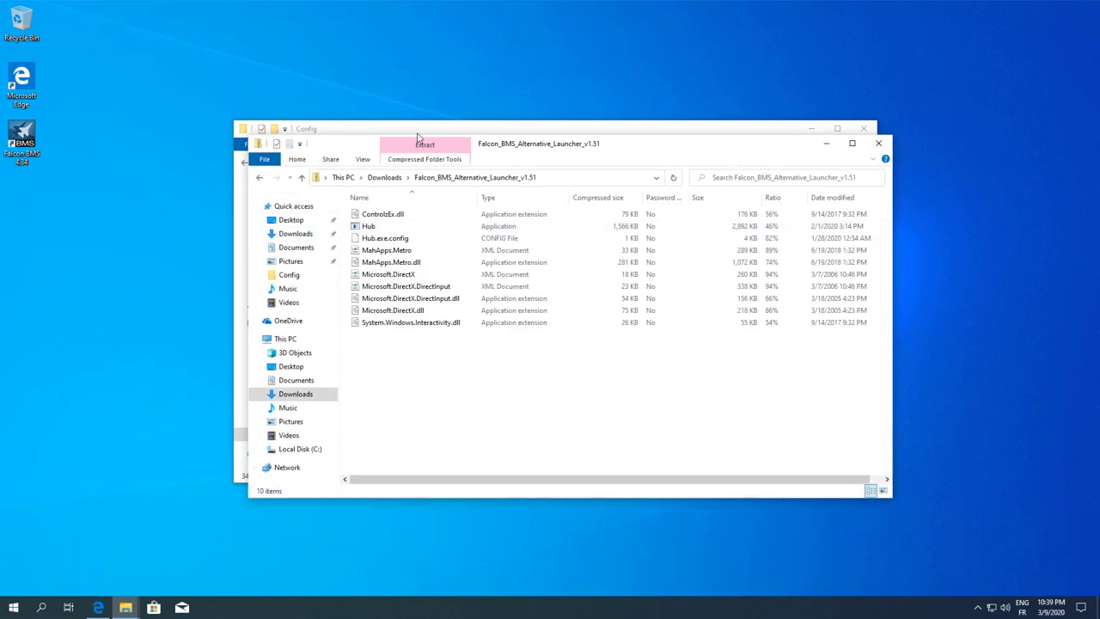
left_click(413, 129)
left_click(433, 162)
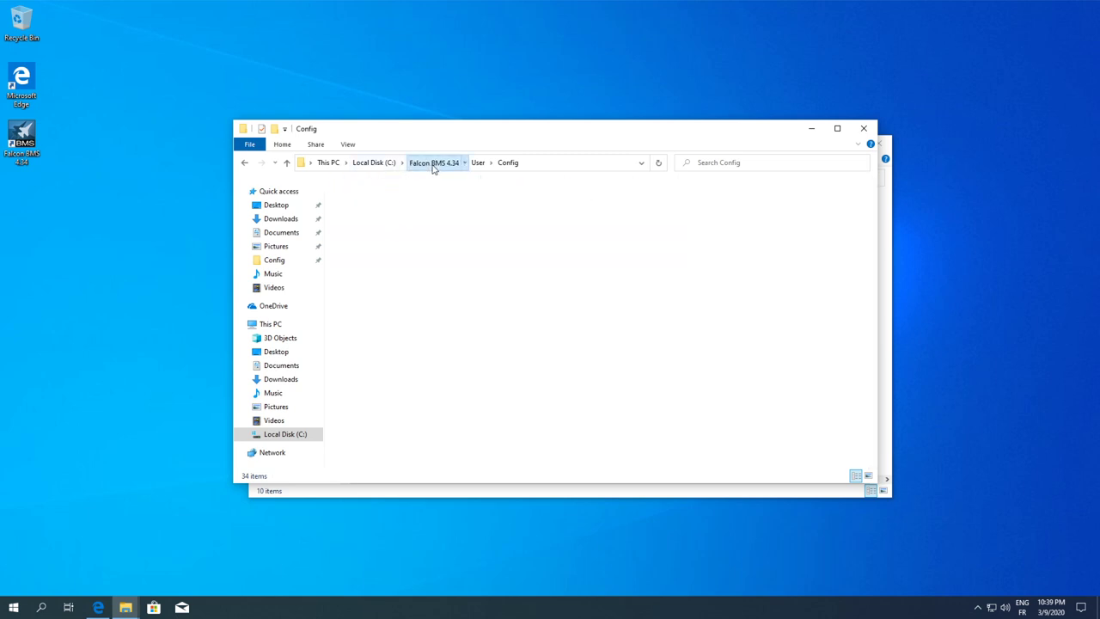
double_click(353, 199)
double_click(352, 211)
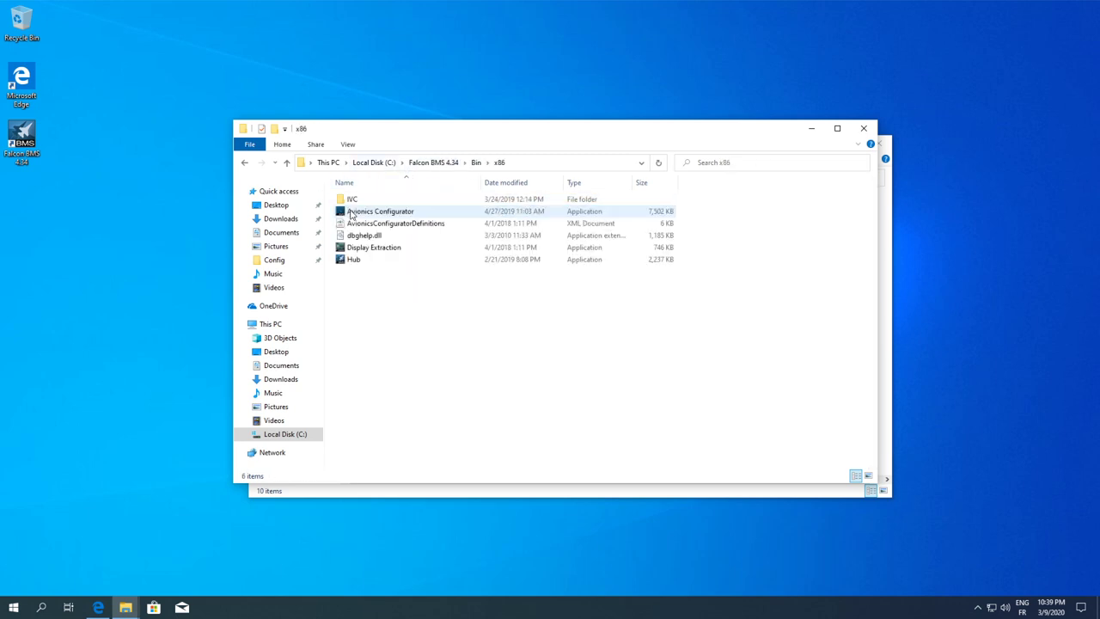
Copy the ten launcher files into Bin\x86, replacing the existing Hub
left_click(886, 324)
left_click_drag(429, 371, 576, 134)
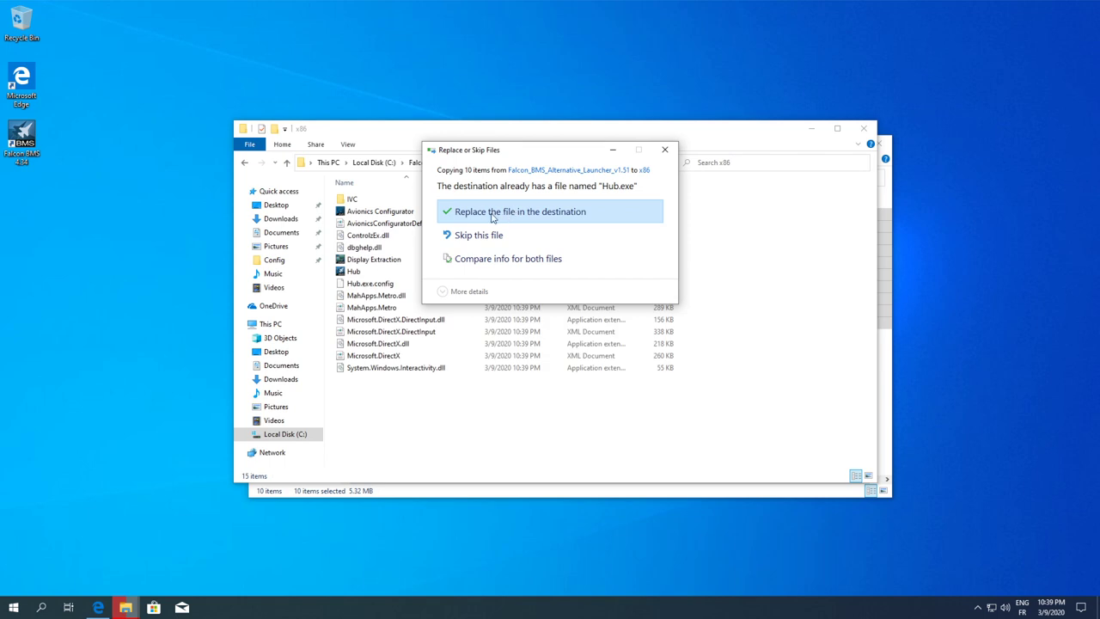
left_click(492, 217)
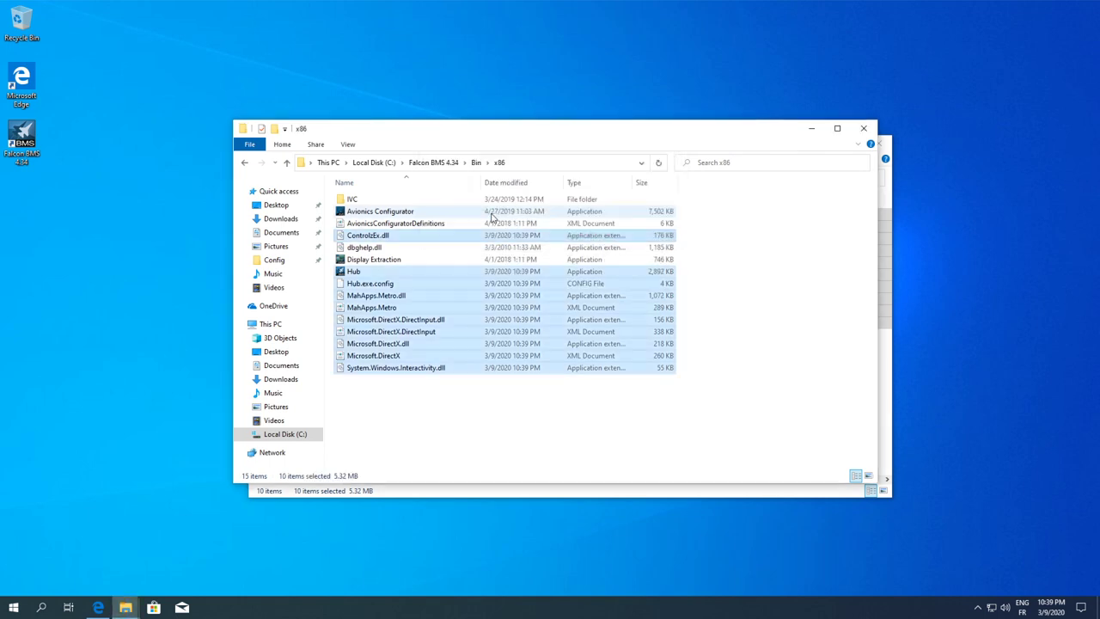
left_click(794, 322)
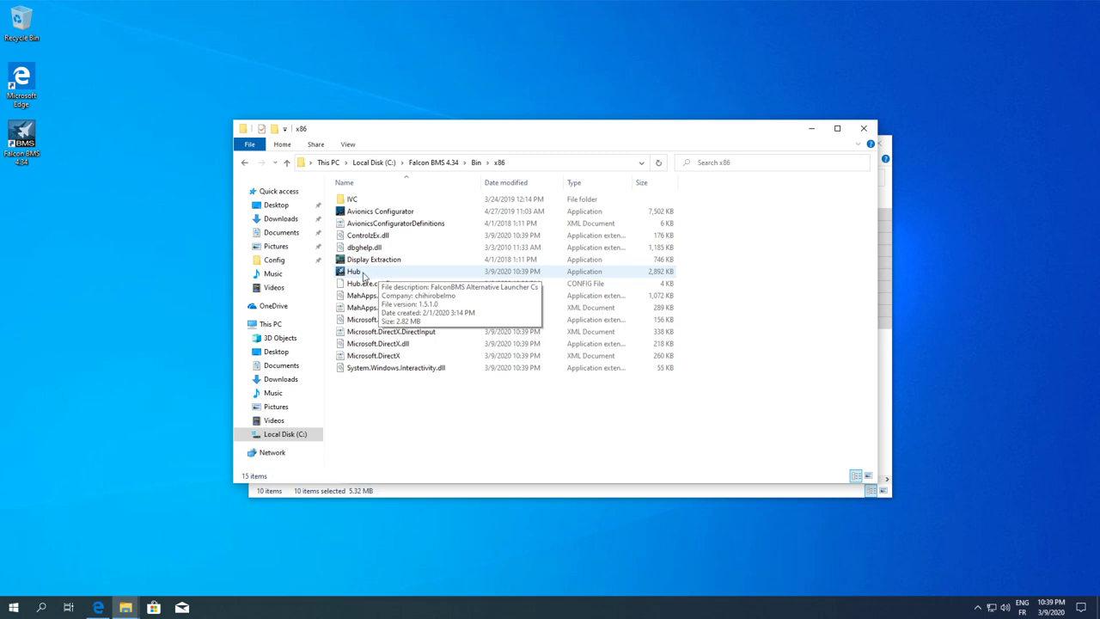
Run the new Hub from Bin\x86, allowing the unrecognized app to start anyway
double_click(362, 273)
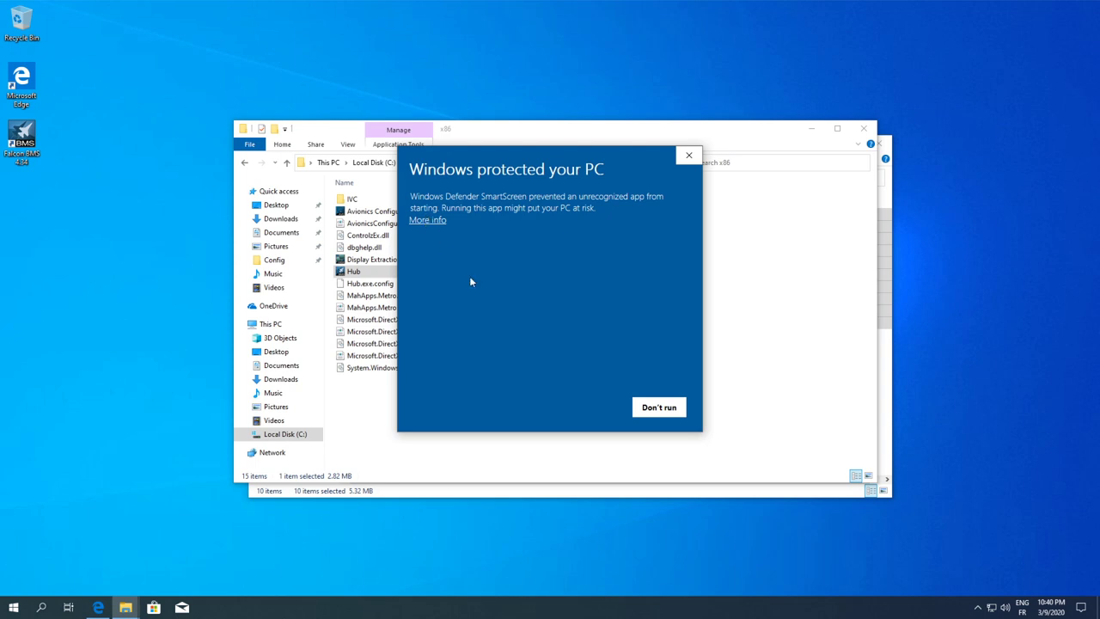
left_click(428, 220)
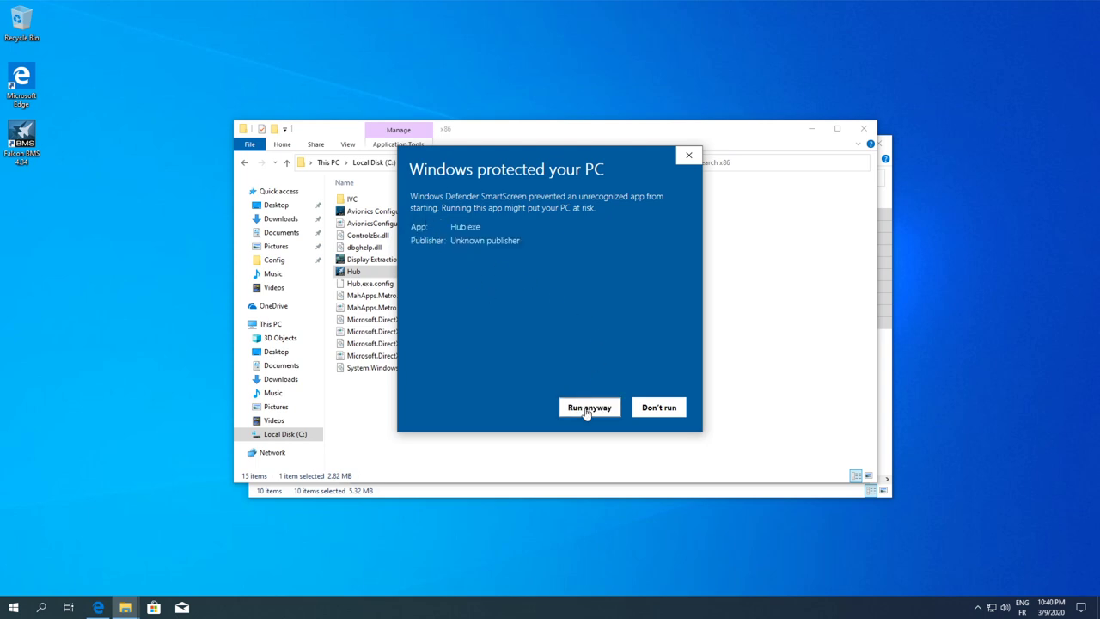
left_click(587, 407)
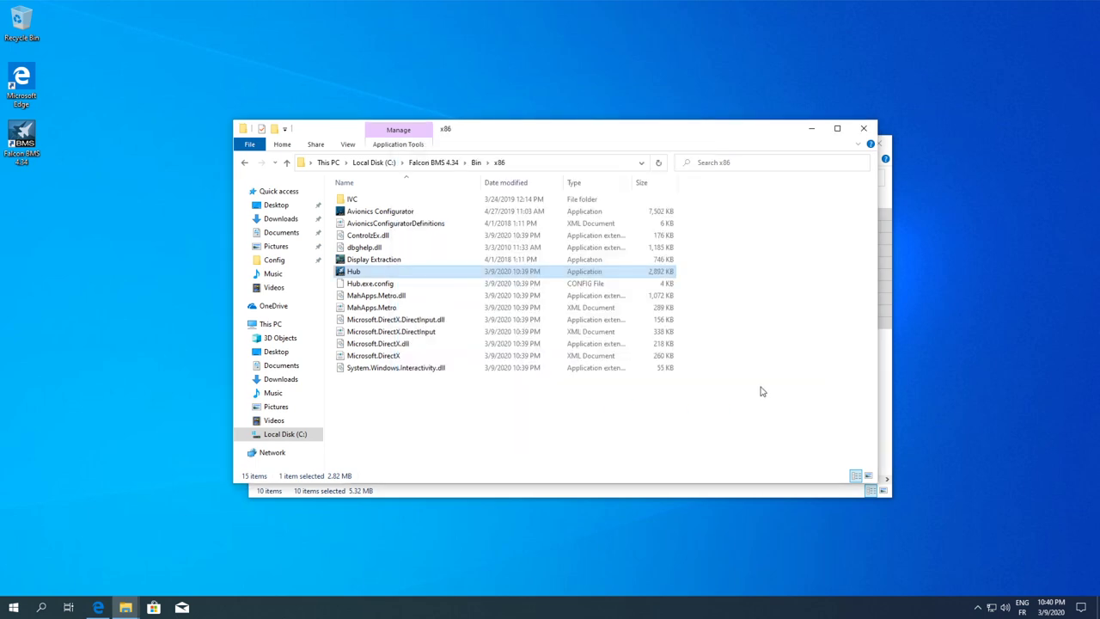
left_click(894, 364)
left_click(422, 352)
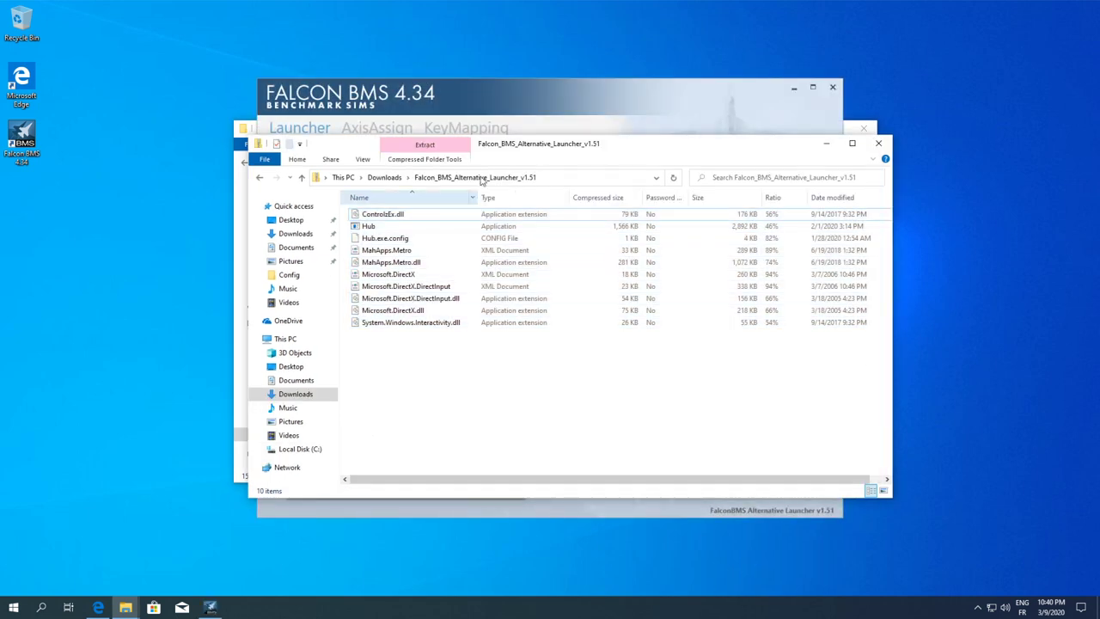
Close the leftover Explorer window, keep Korea KTO as theater, and disable EYEFLY
left_click(506, 94)
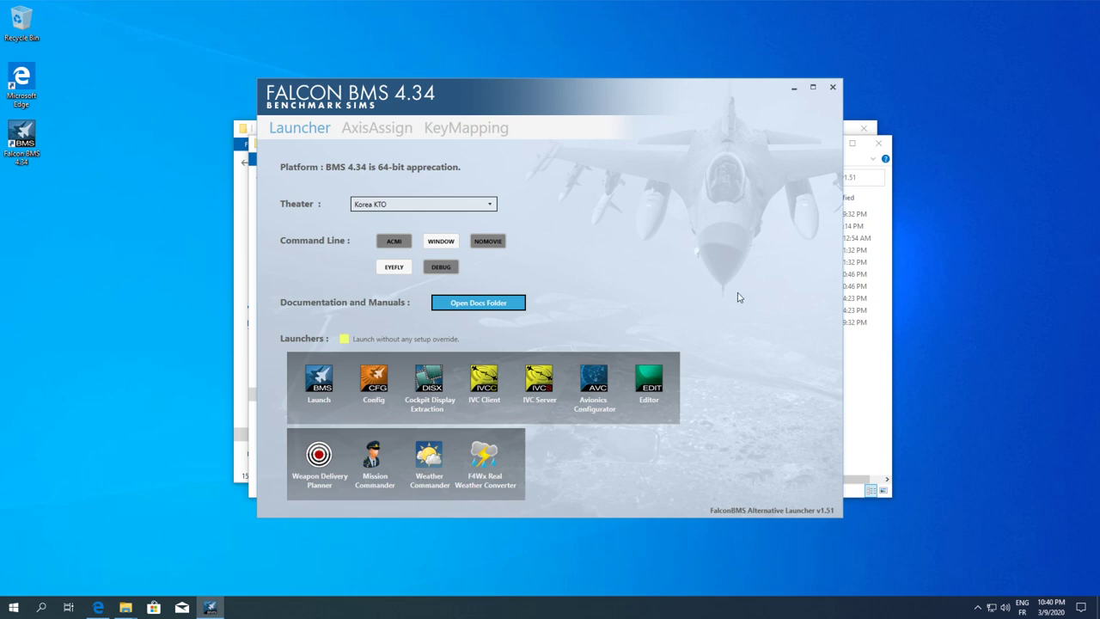
left_click(870, 141)
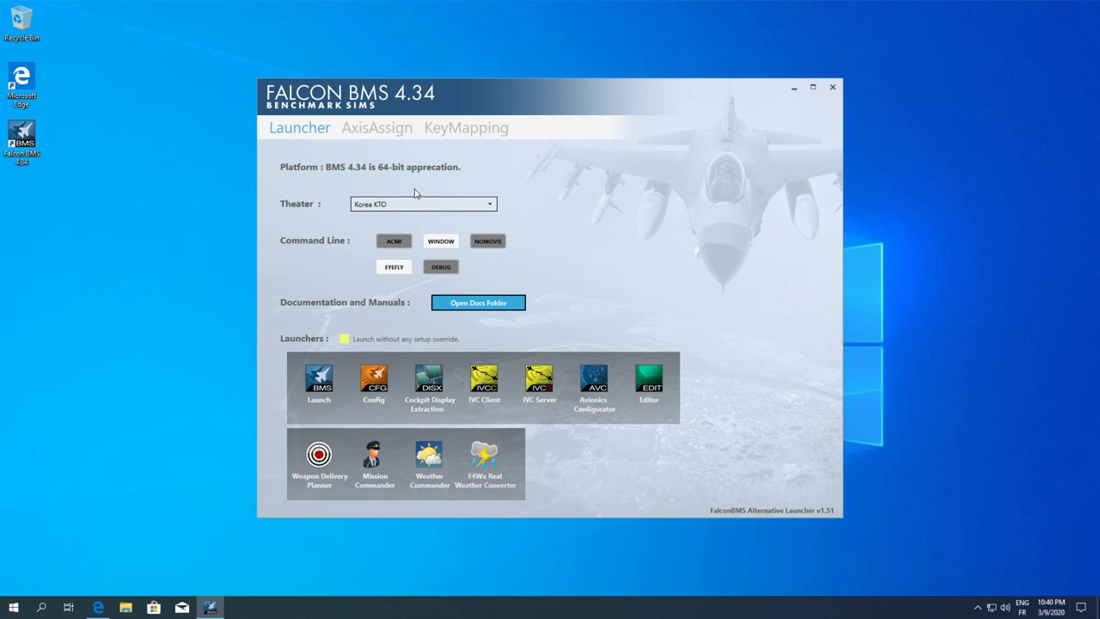
left_click(490, 205)
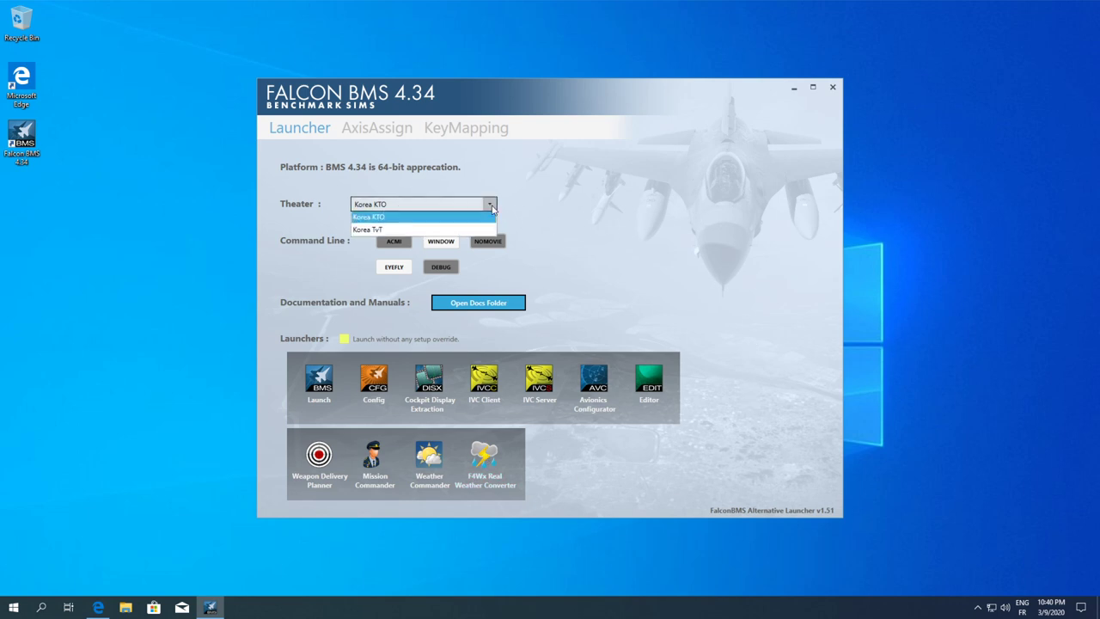
left_click(609, 205)
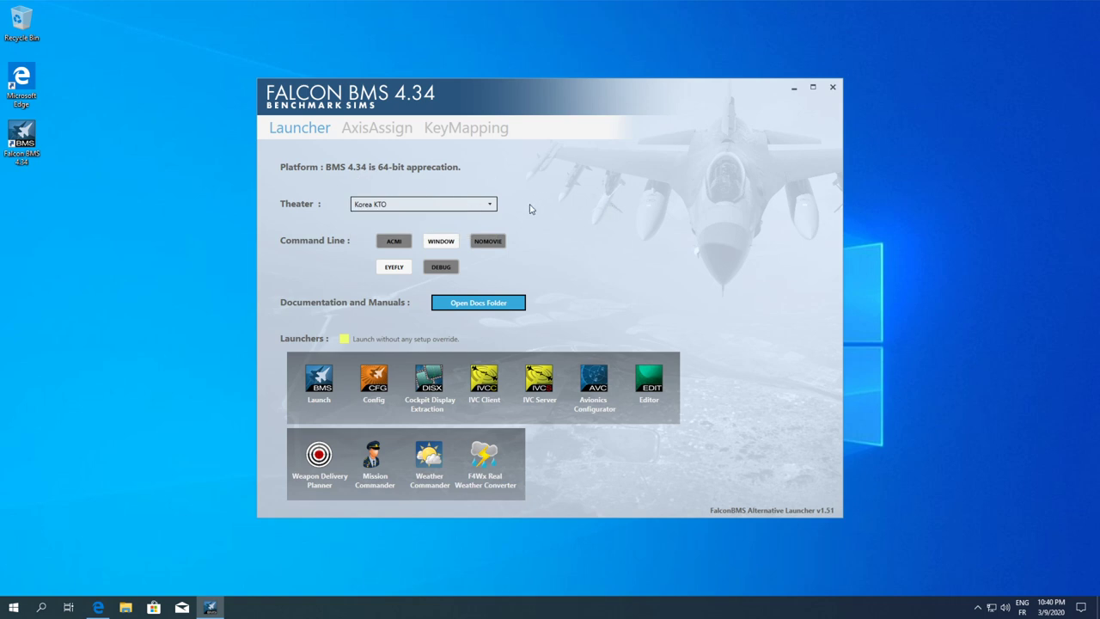
left_click(491, 206)
left_click(613, 217)
left_click(393, 267)
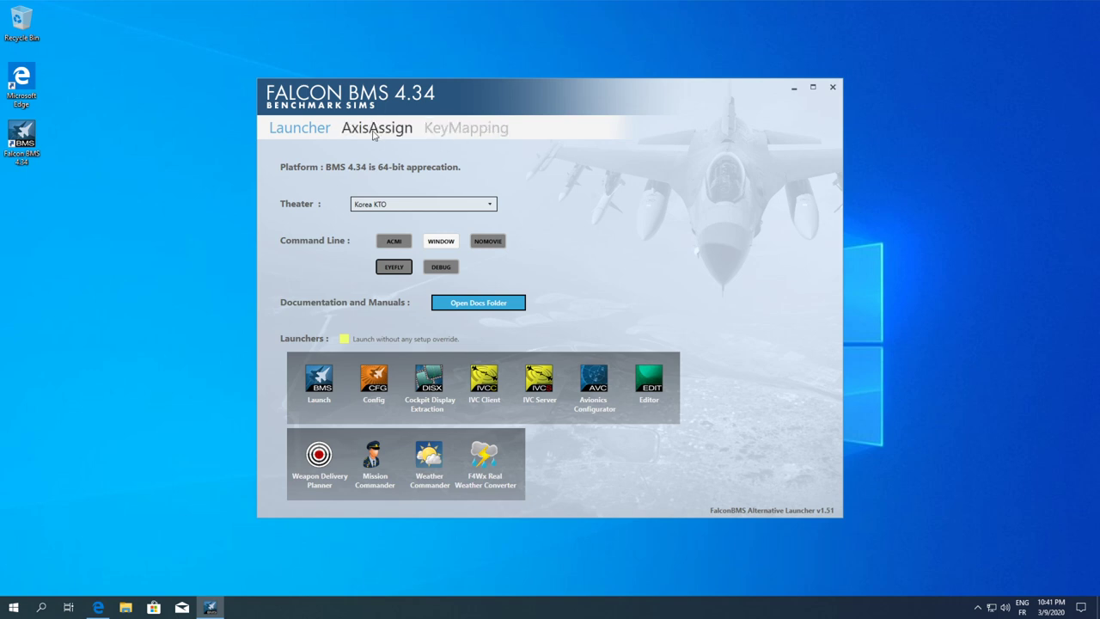
Review the FlightControl, Avionics & Radios, HSI & Altimeter and Views axis pages, then switch to KeyMapping
left_click(374, 130)
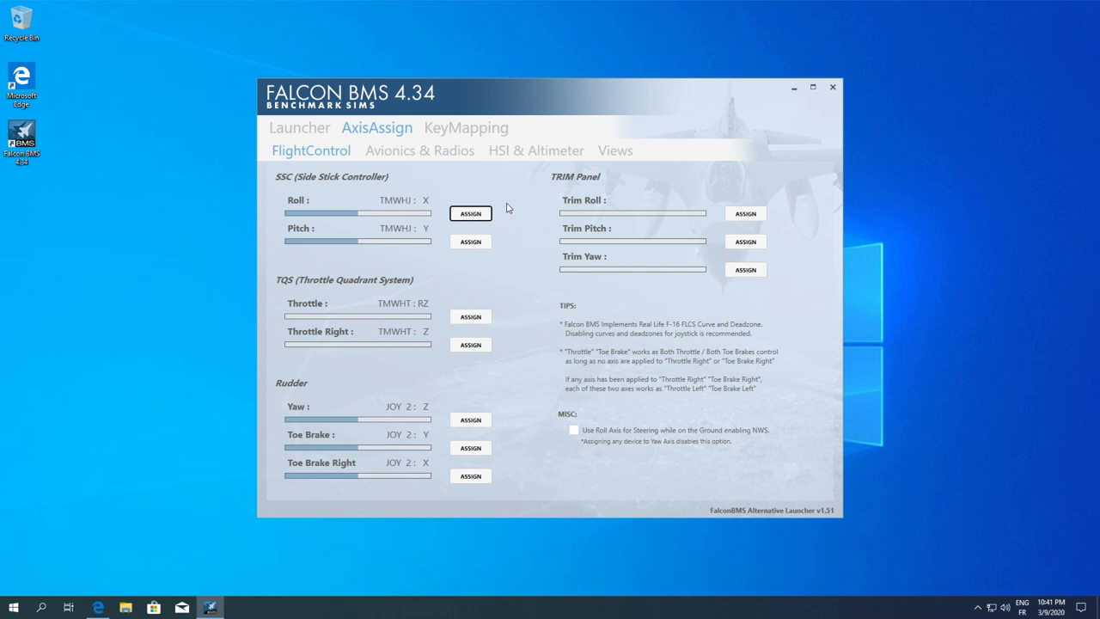
left_click(449, 152)
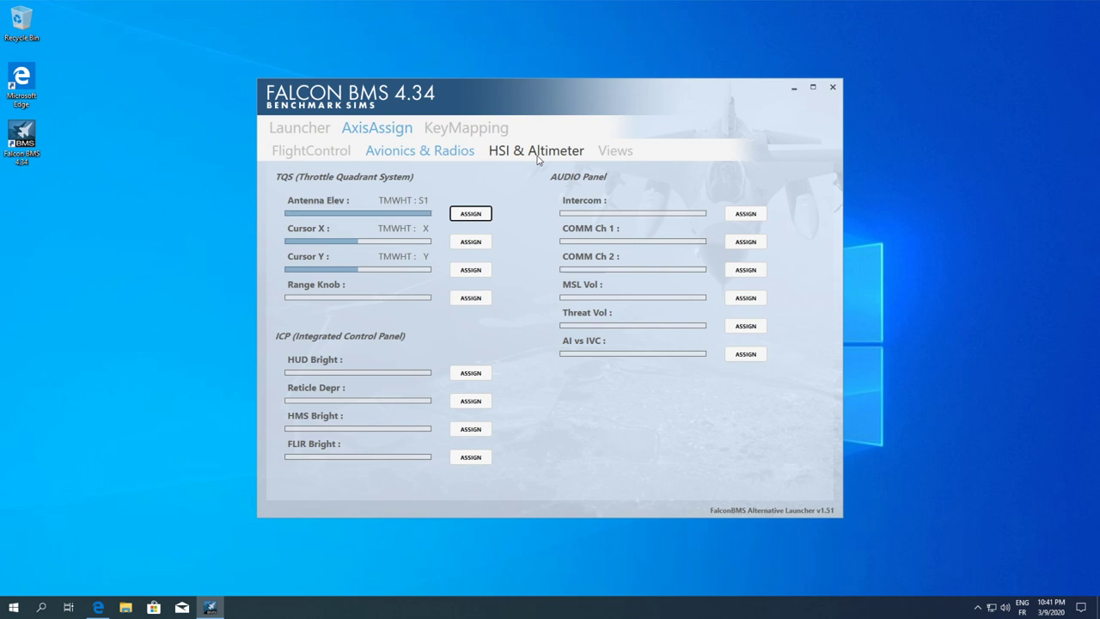
left_click(539, 157)
left_click(623, 156)
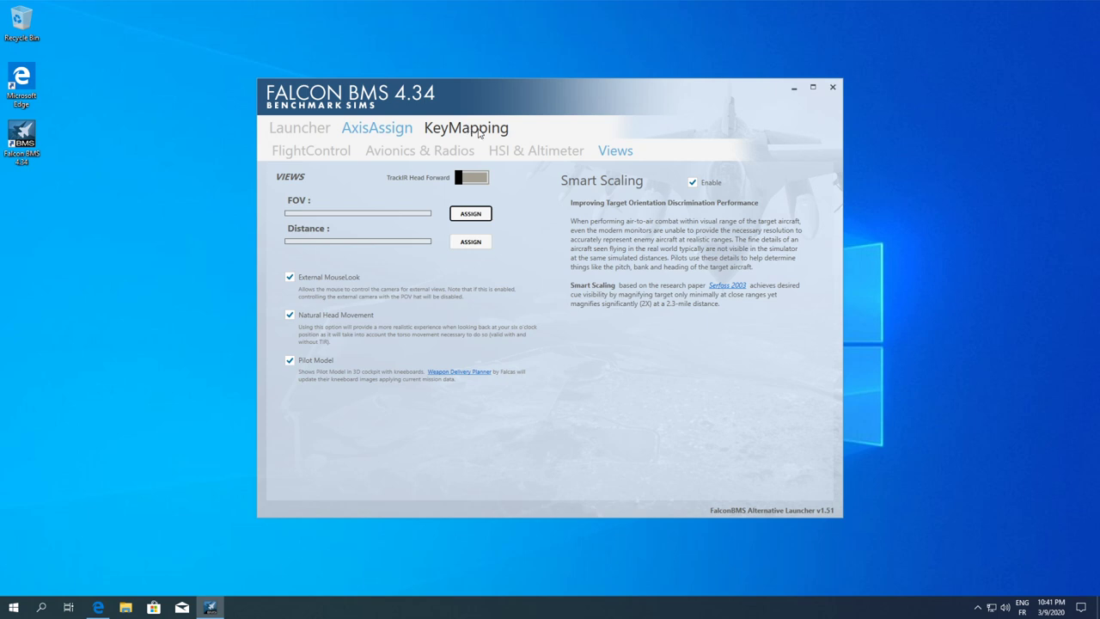
left_click(468, 129)
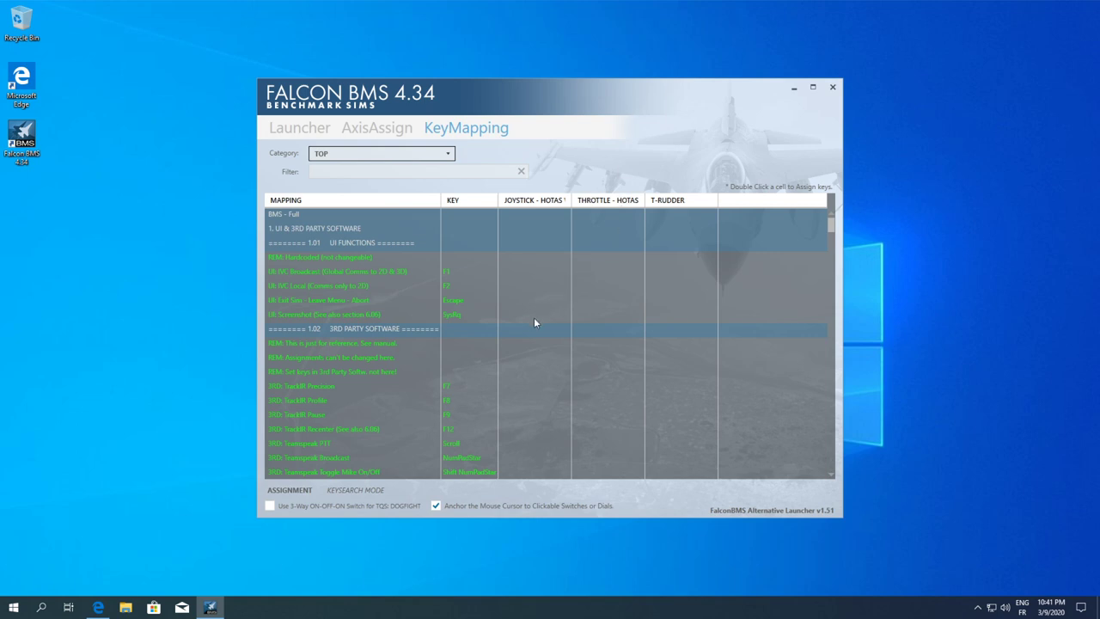
Filter the key-mapping table to HOTAS: STICK and scroll through its stick commands
left_click(364, 169)
left_click(409, 154)
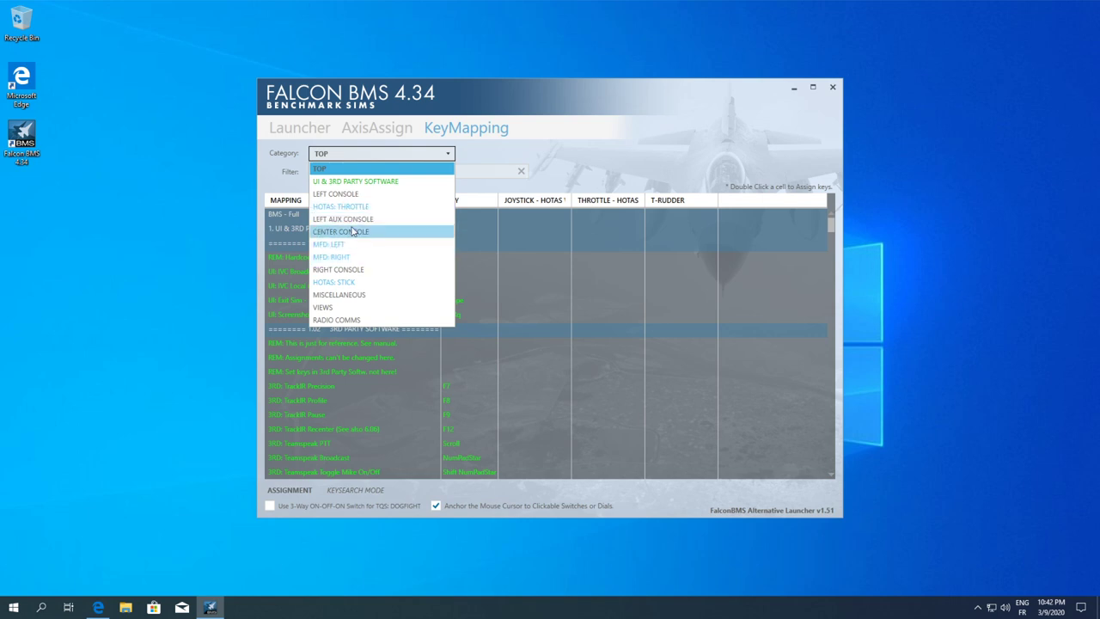
left_click(347, 283)
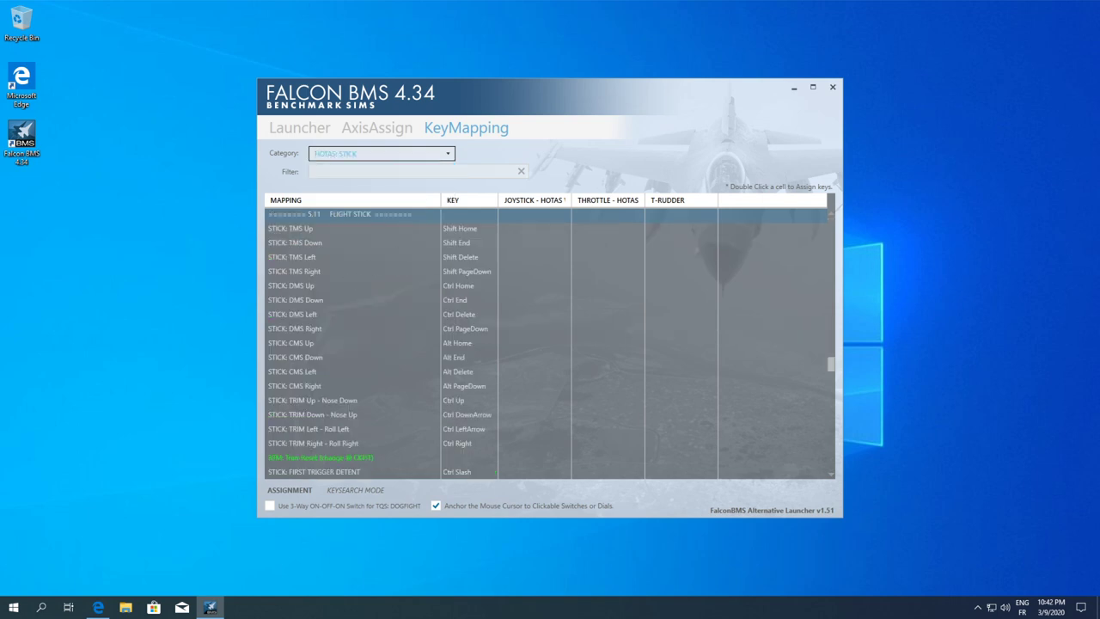
scroll(552, 340, "up", 2)
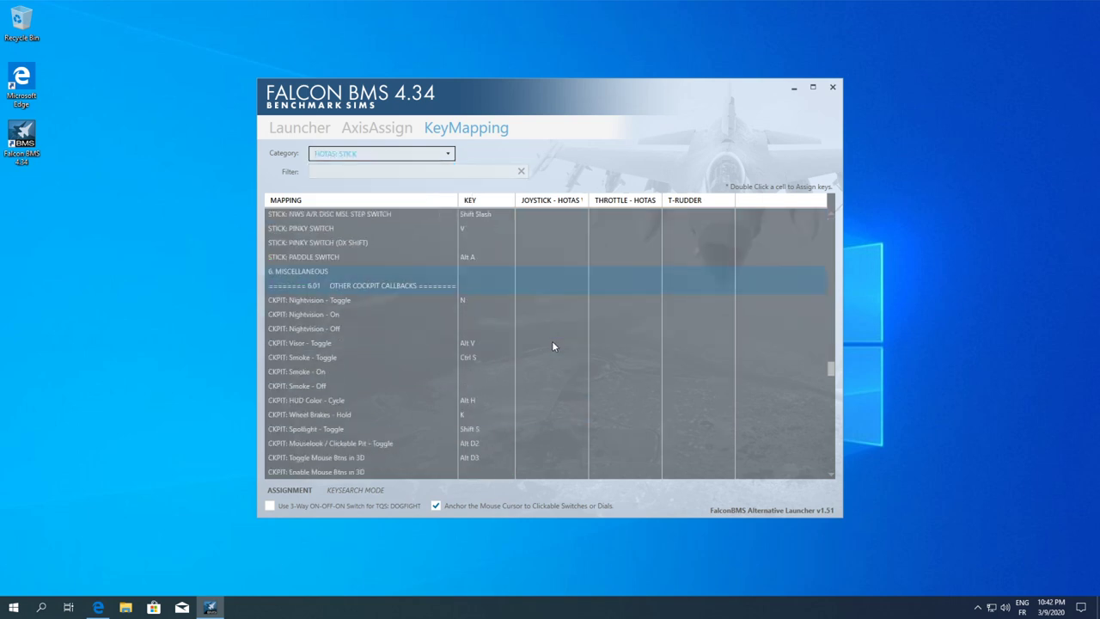
scroll(552, 340, "down", 10)
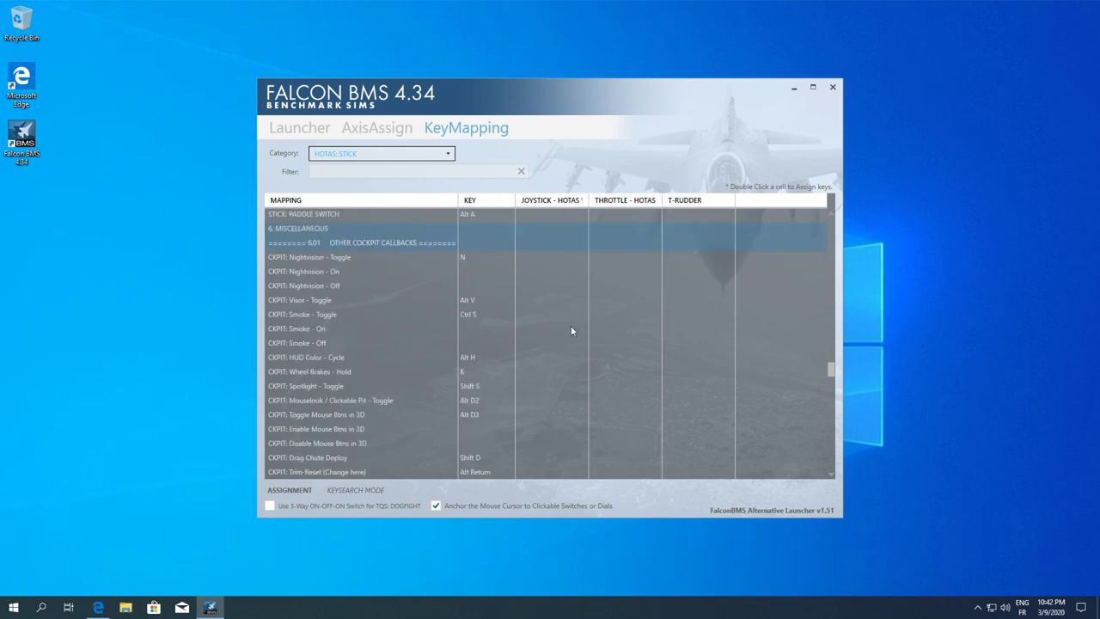
scroll(571, 326, "down", 8)
scroll(569, 331, "down", 12)
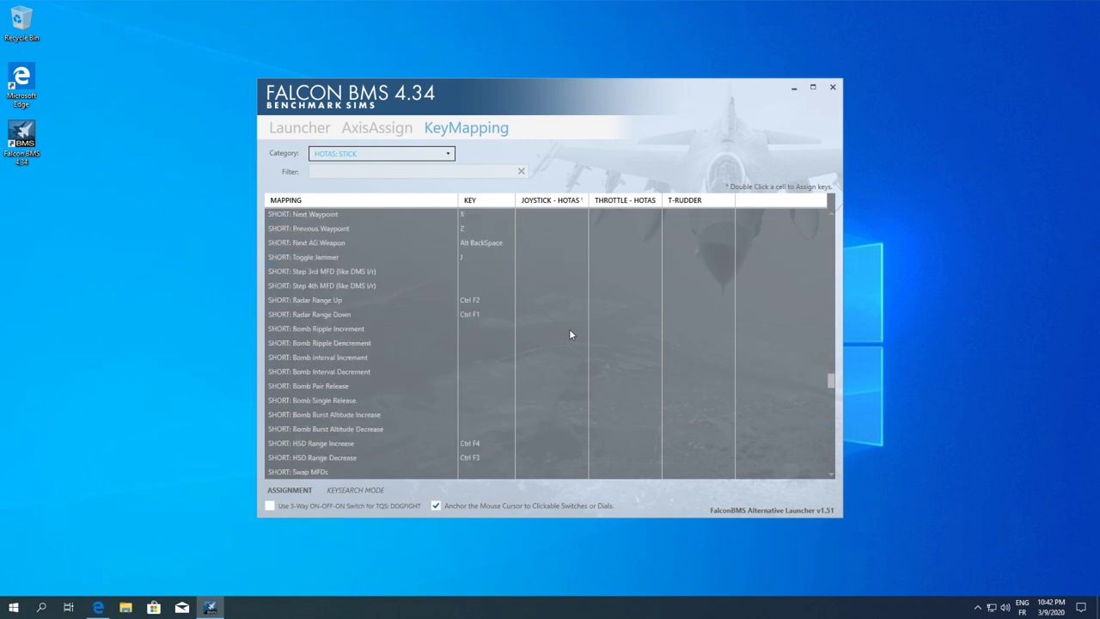
scroll(568, 331, "up", 5)
scroll(568, 333, "down", 5)
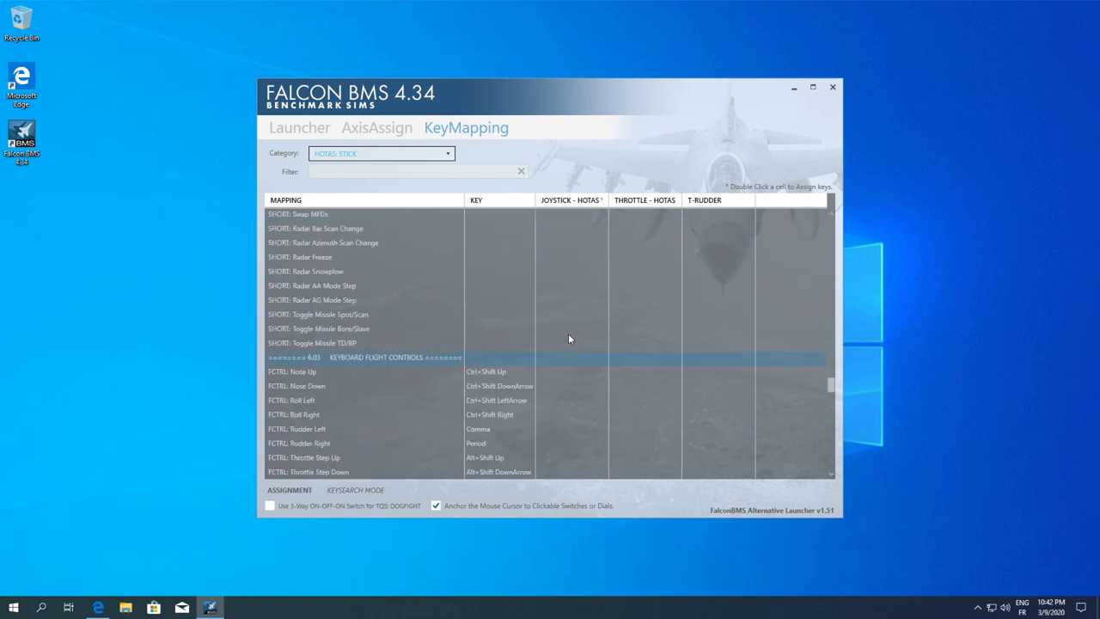
scroll(568, 334, "up", 8)
scroll(568, 336, "up", 10)
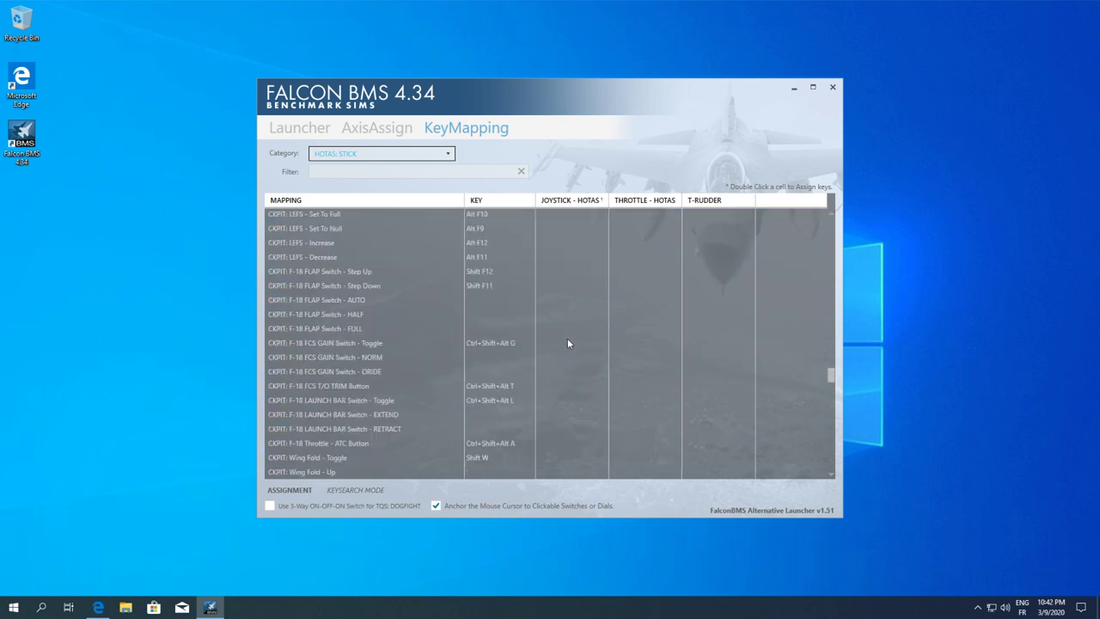
scroll(567, 342, "up", 1)
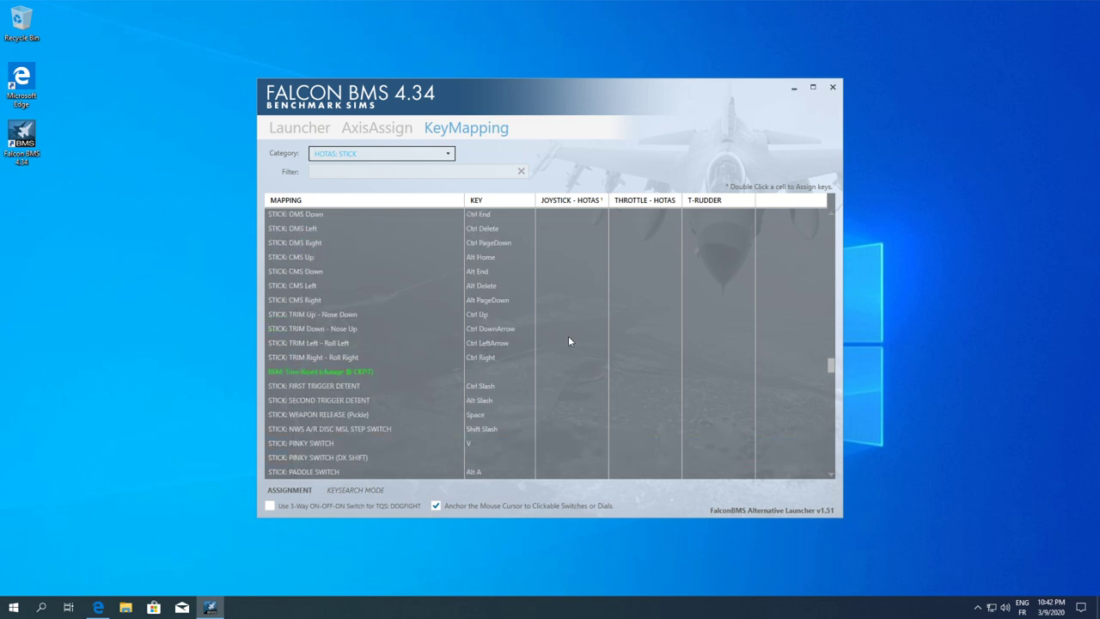
scroll(569, 339, "up", 7)
Filter mappings by 'TMS' and assign TMS Up to joystick button DX7
left_click(323, 171)
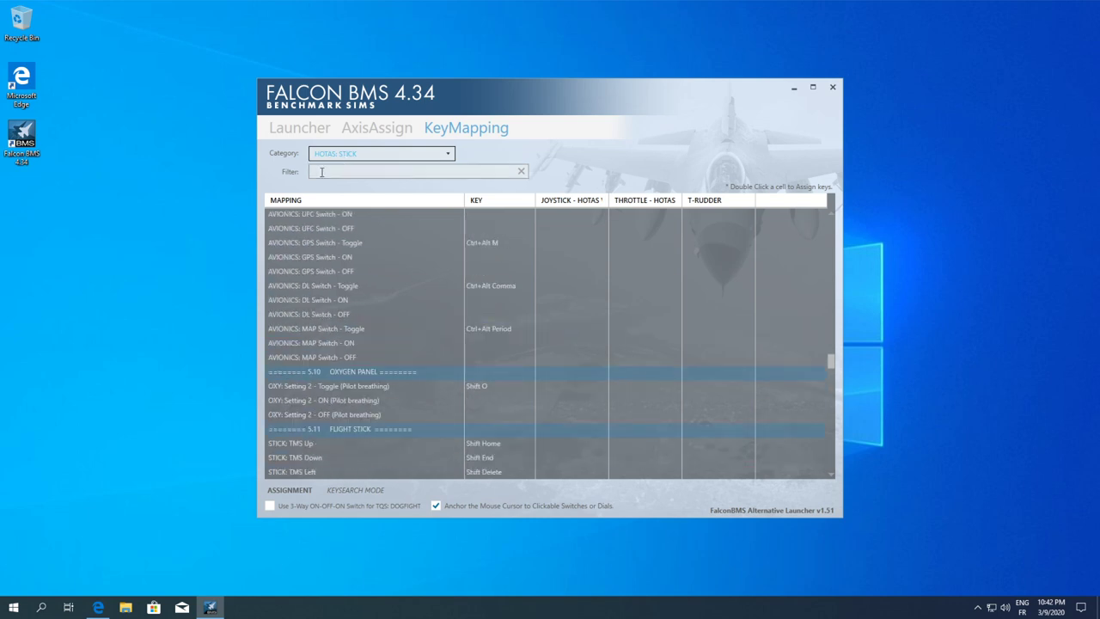
type("TMS")
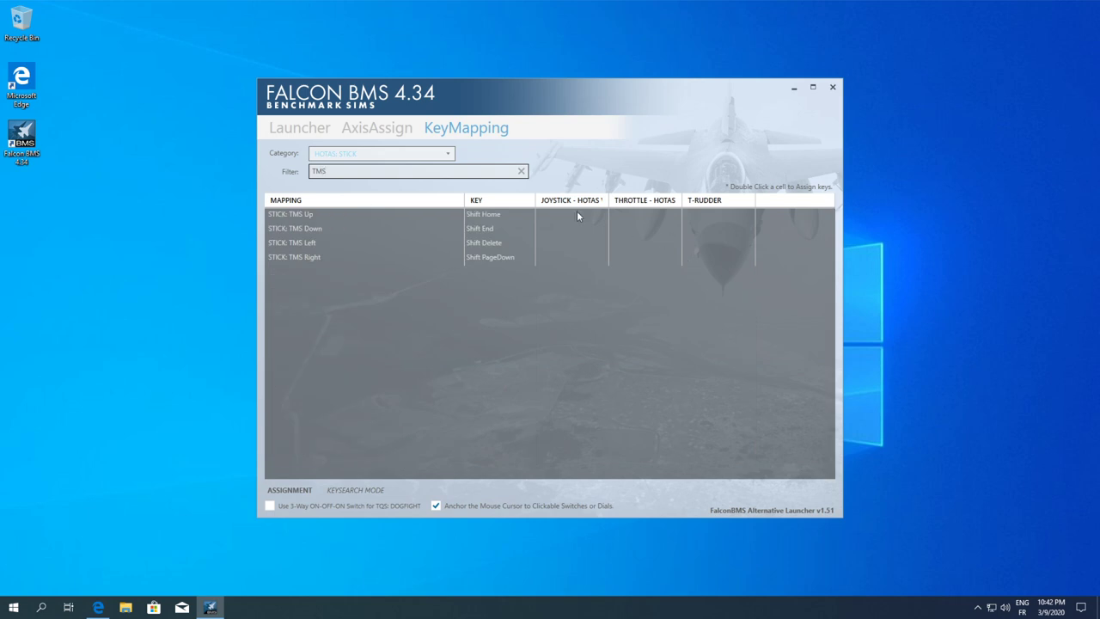
left_click(579, 215)
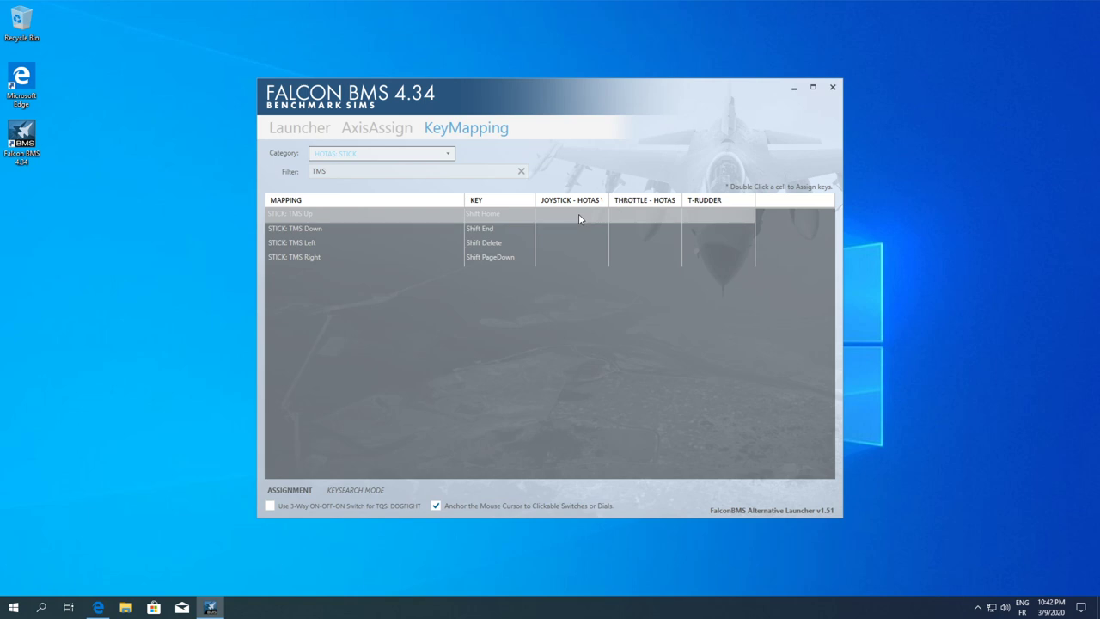
double_click(578, 213)
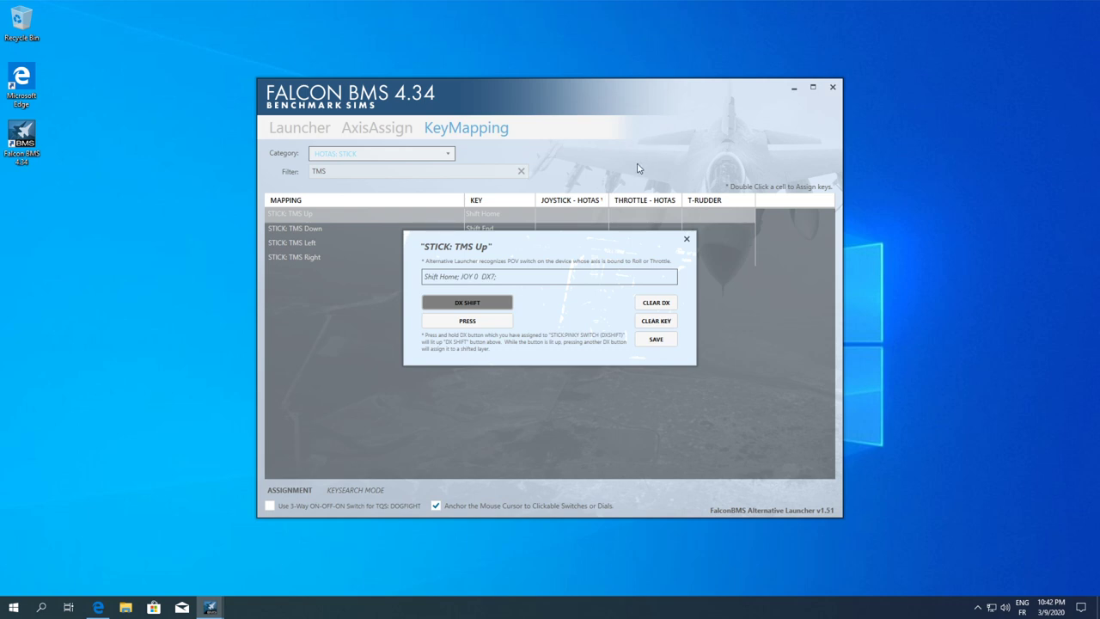
left_click(657, 302)
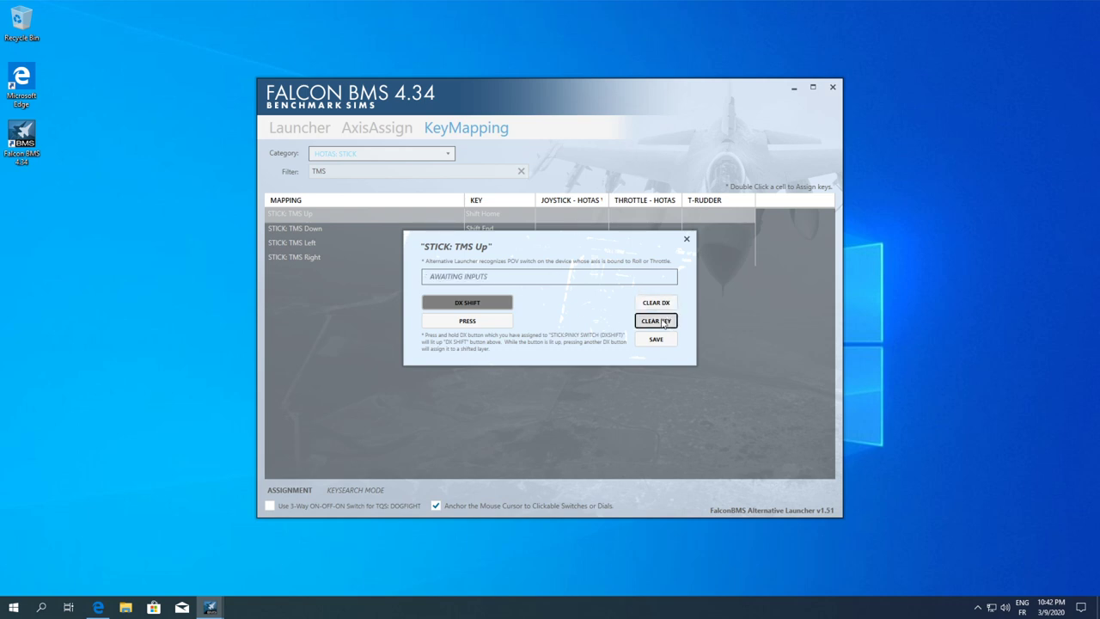
left_click(657, 322)
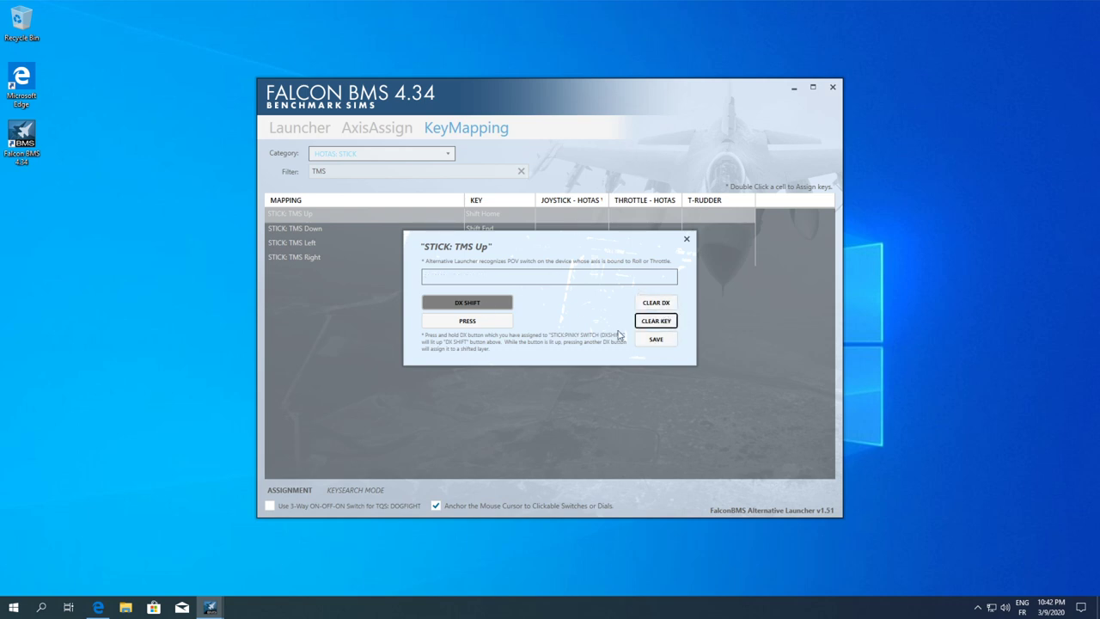
left_click(686, 239)
double_click(571, 219)
left_click(656, 340)
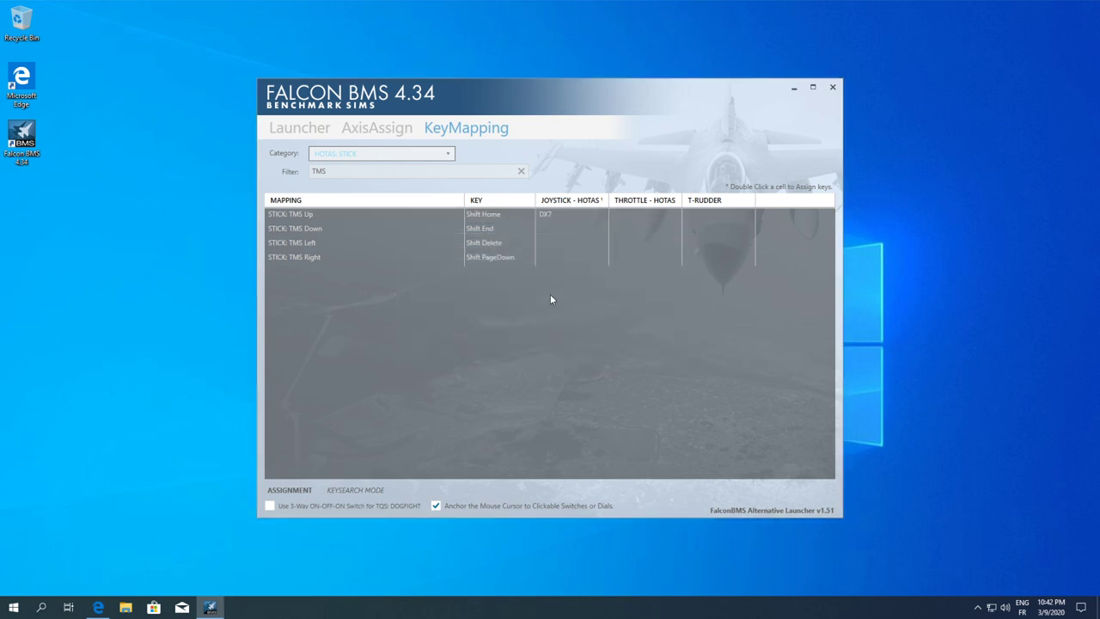
Assign TMS Down to DX9, TMS Left to DX10, and TMS Right to DX8
double_click(552, 232)
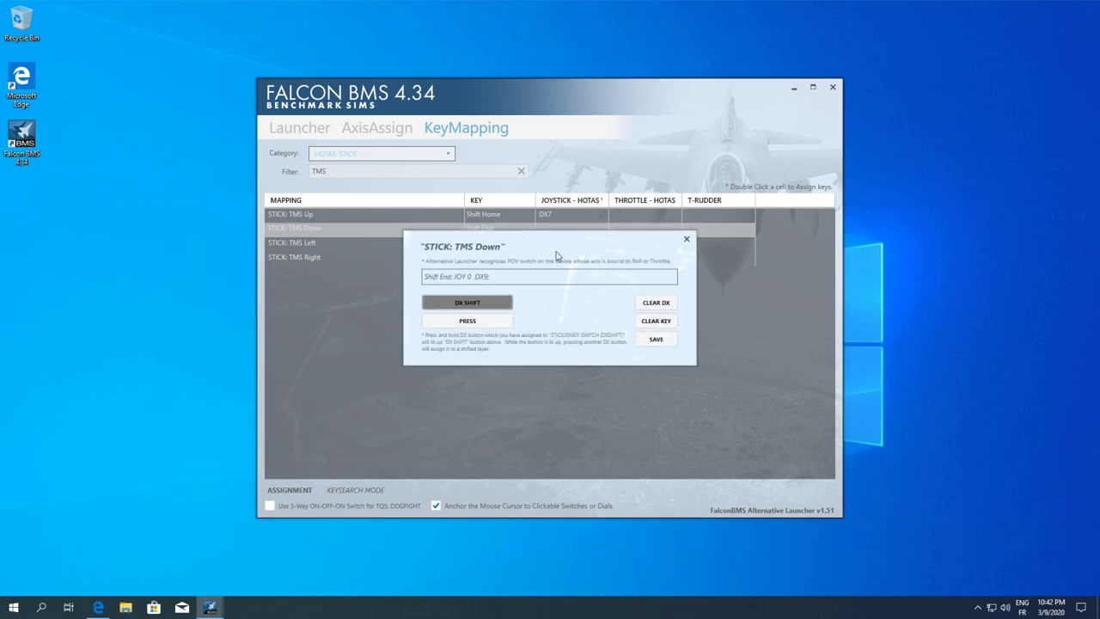
left_click(656, 340)
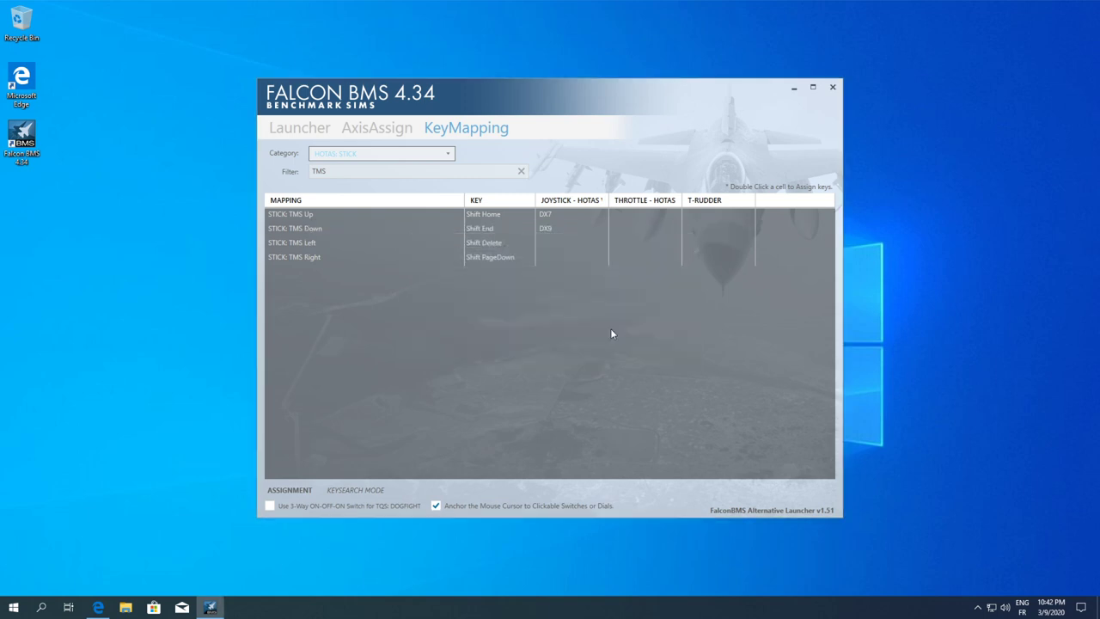
double_click(558, 244)
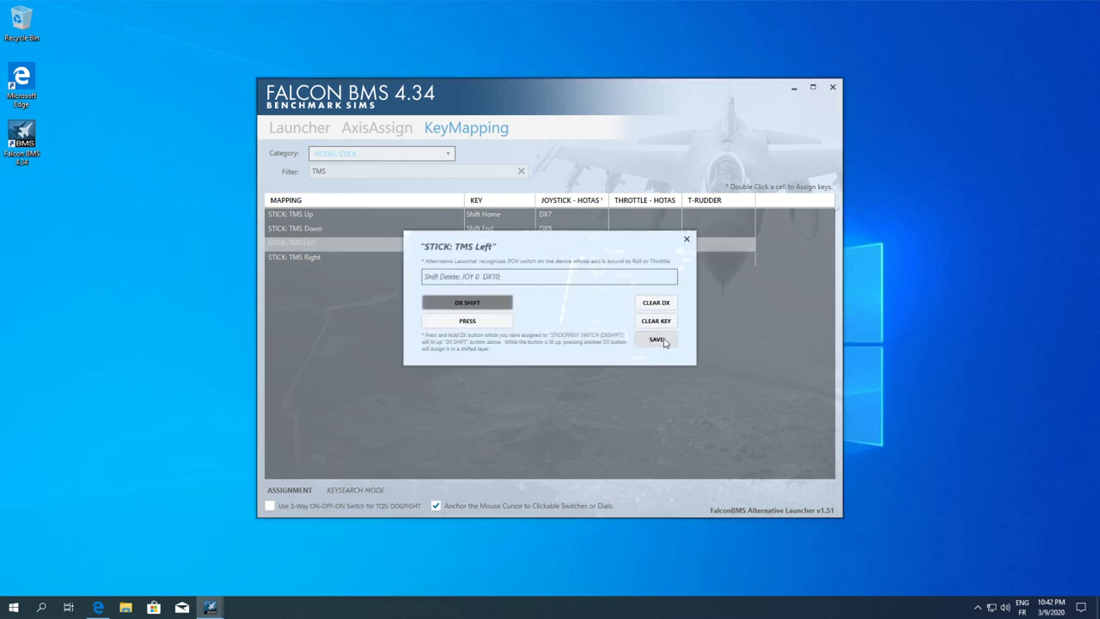
left_click(657, 338)
double_click(564, 257)
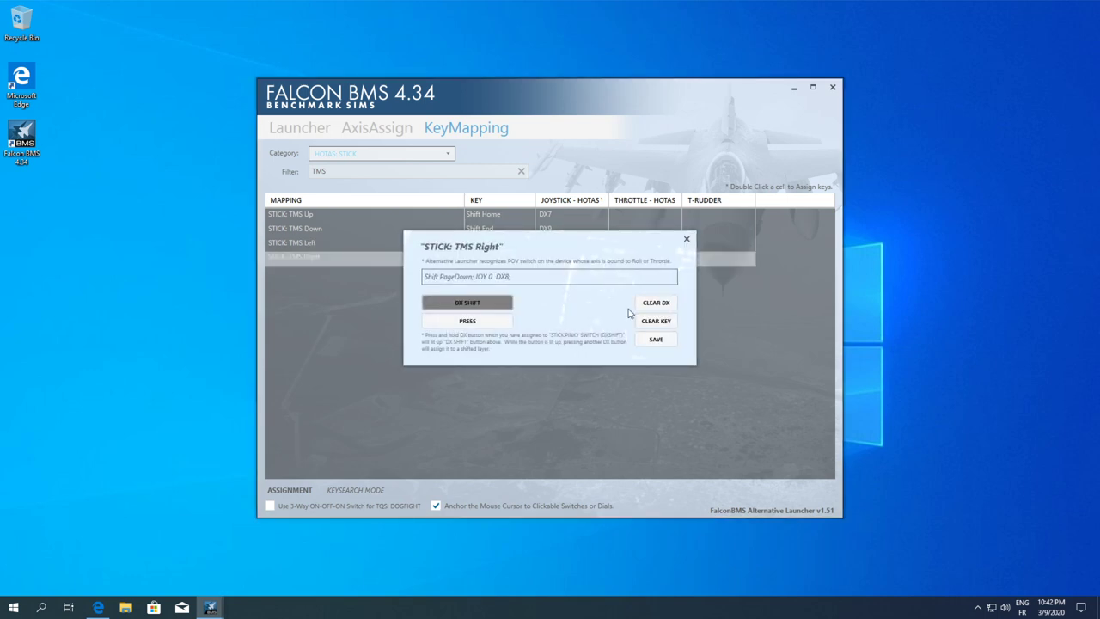
left_click(657, 342)
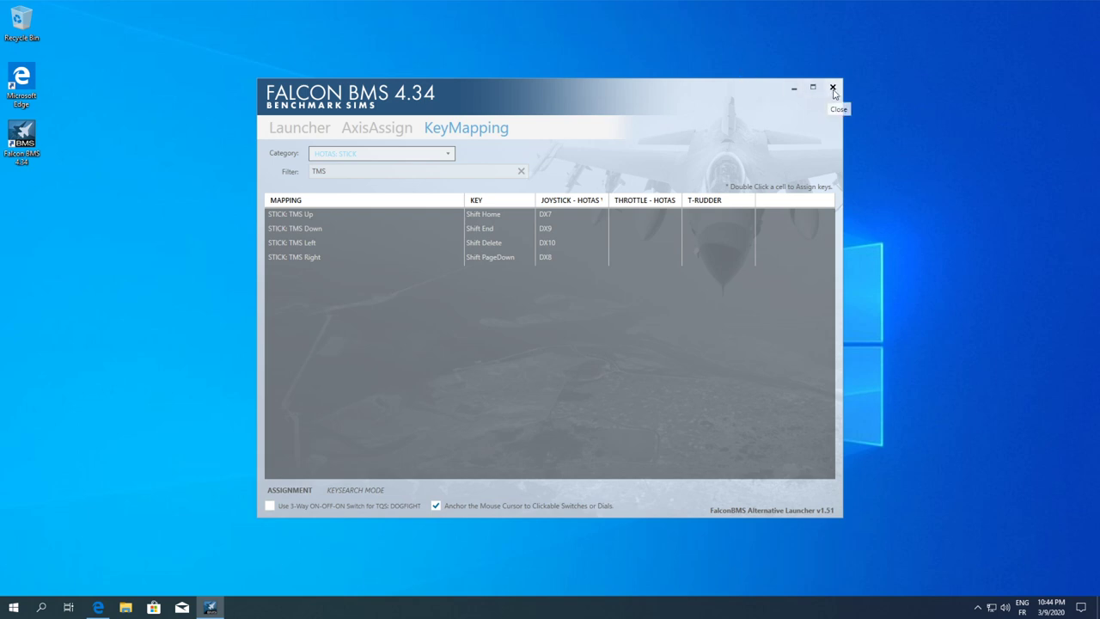
Close the launcher and browse to C:\Falcon BMS 4.34\Docs\01 Input Devices\02 Key File Editor
left_click(831, 88)
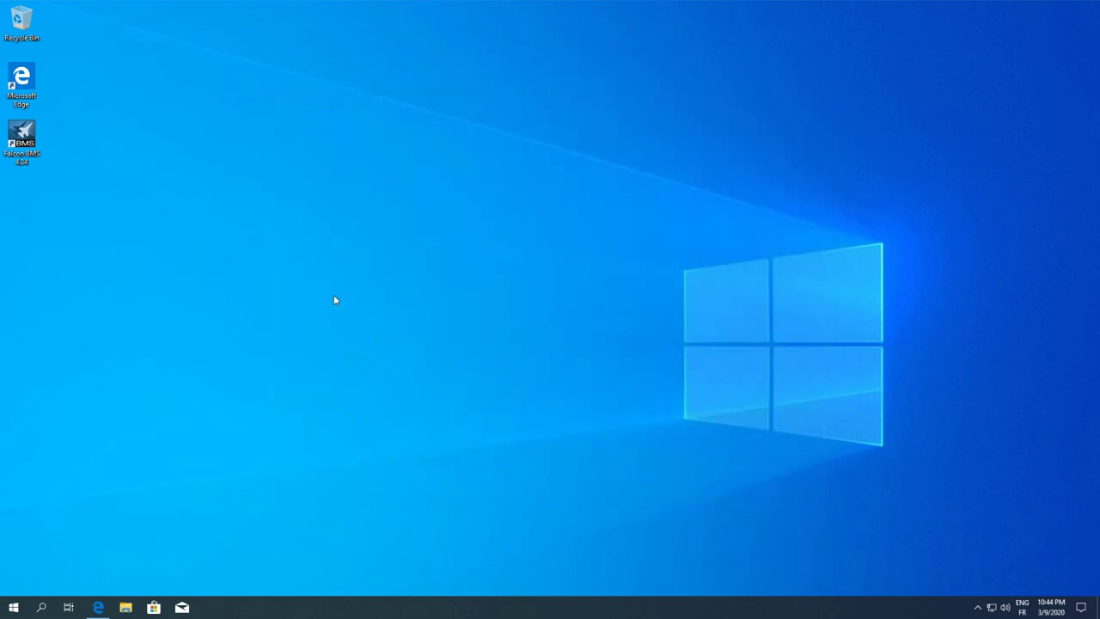
left_click(126, 607)
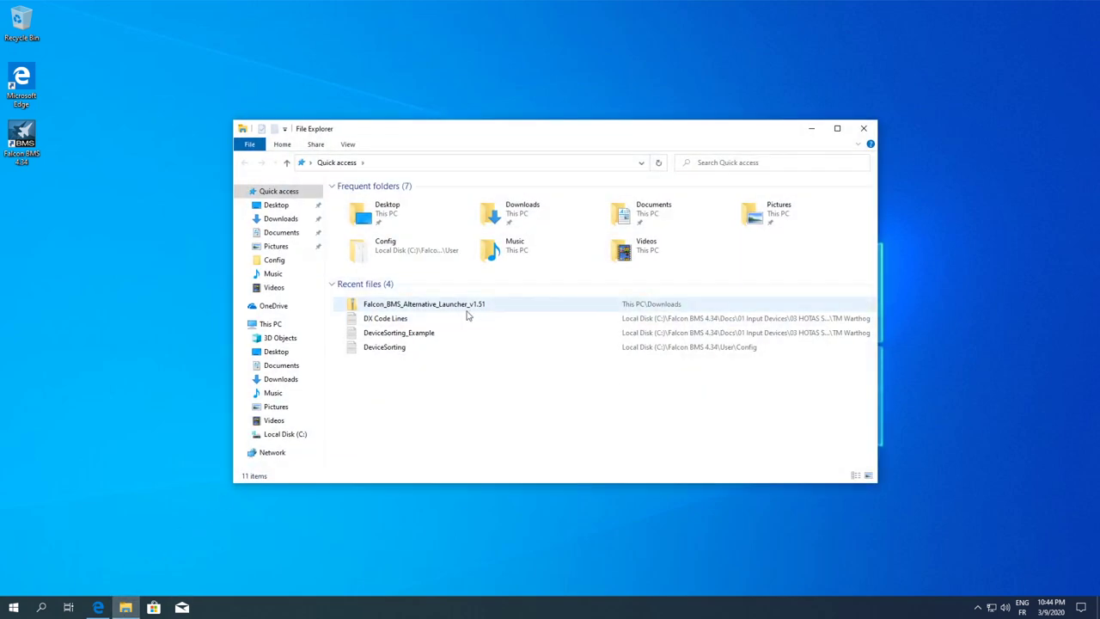
left_click(281, 434)
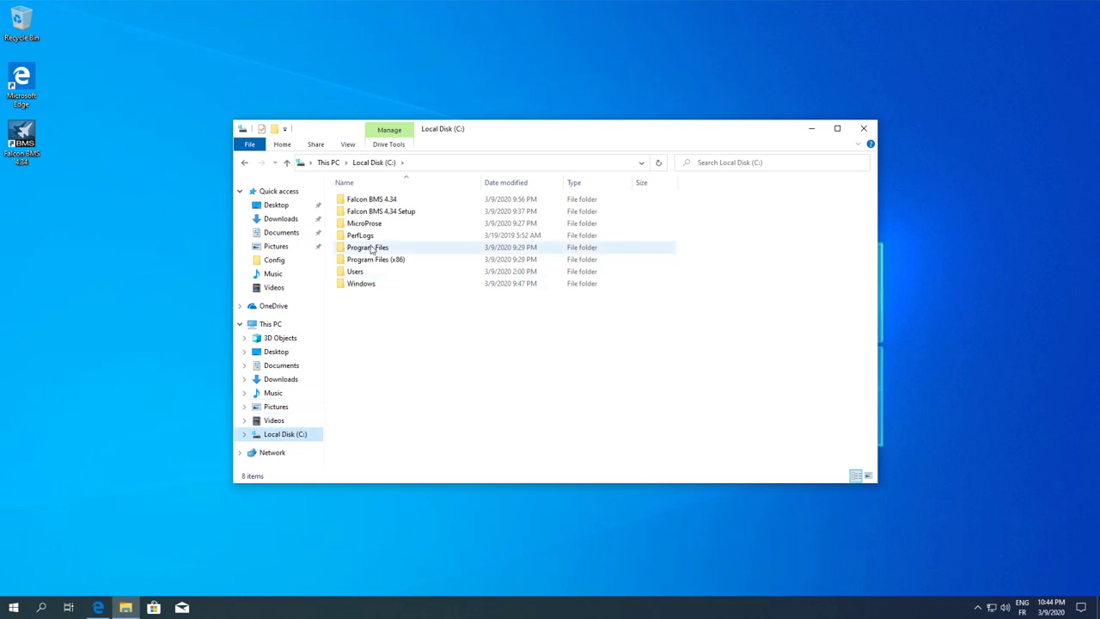
double_click(385, 199)
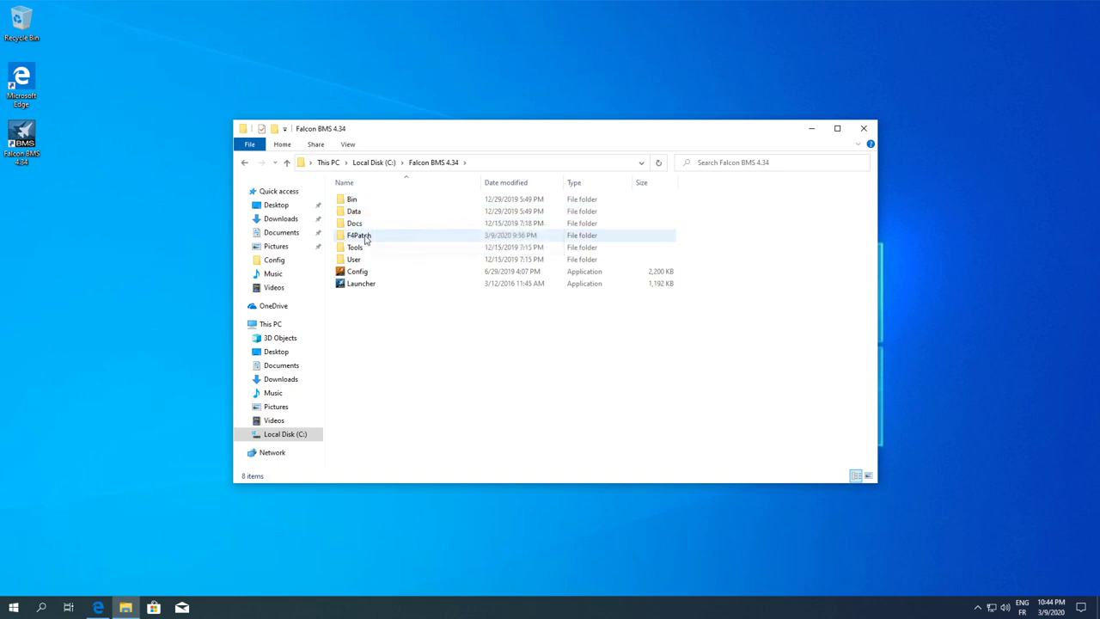
double_click(367, 224)
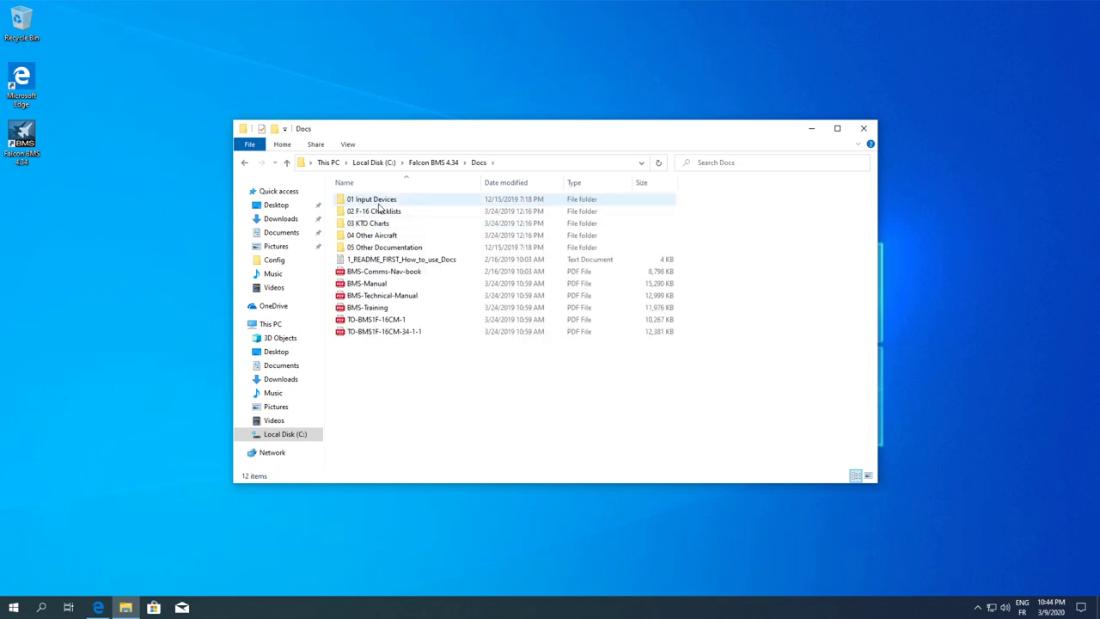
double_click(375, 203)
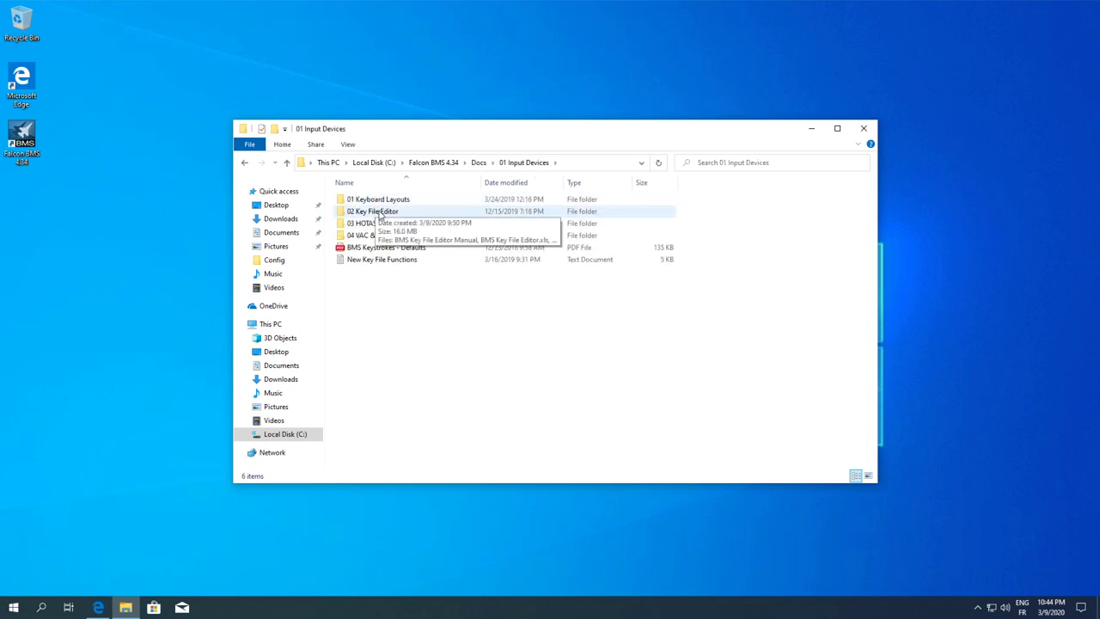
double_click(374, 212)
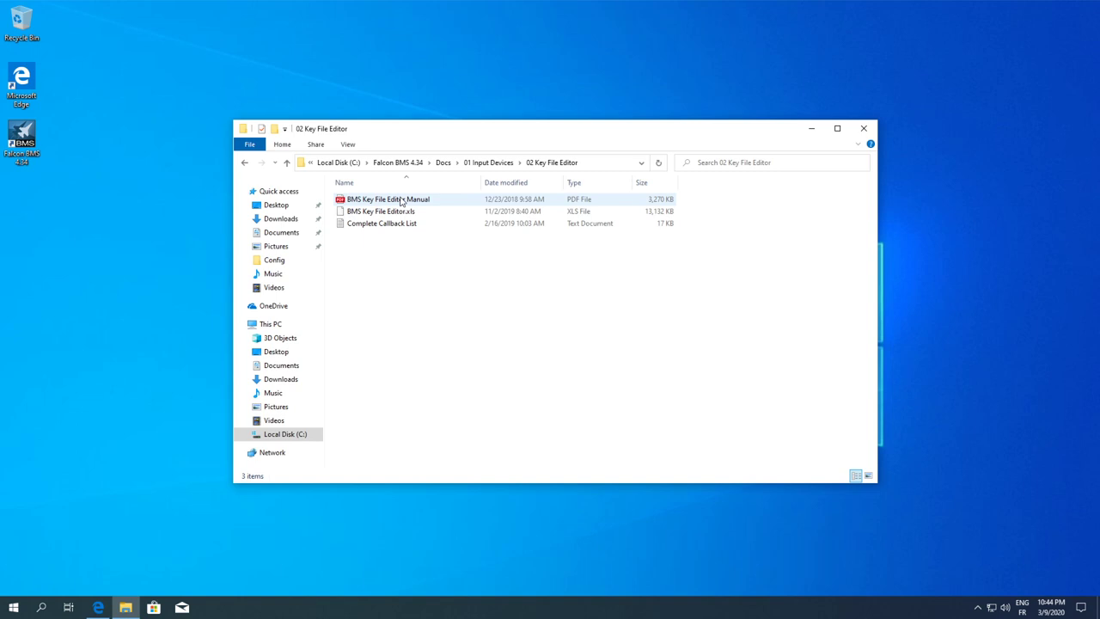
left_click(391, 211)
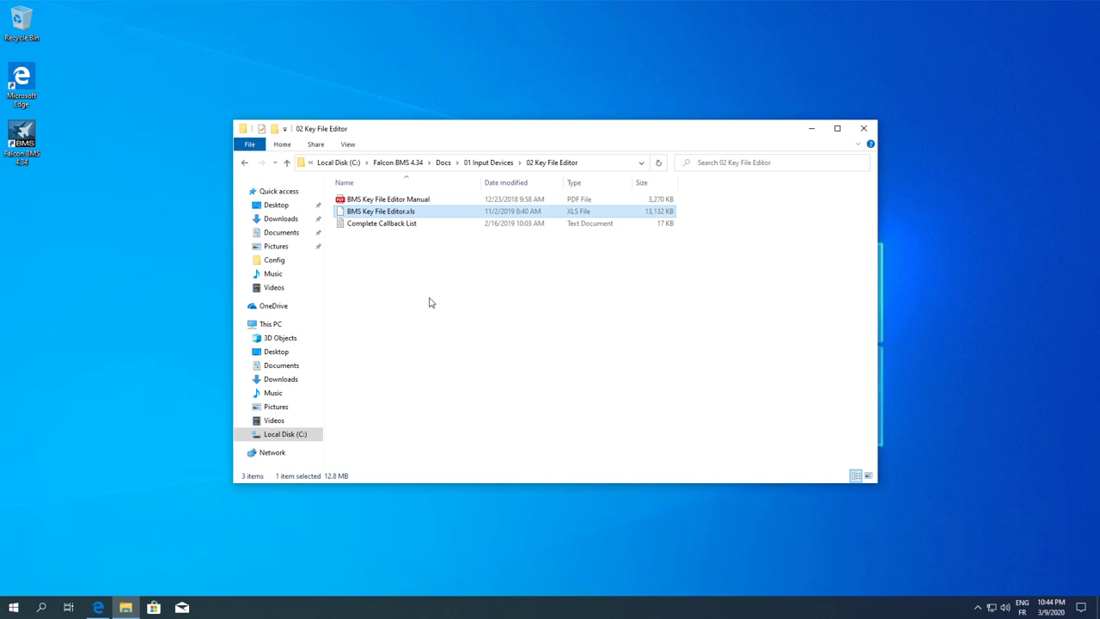
left_click(694, 312)
left_click(381, 211)
left_click(633, 266)
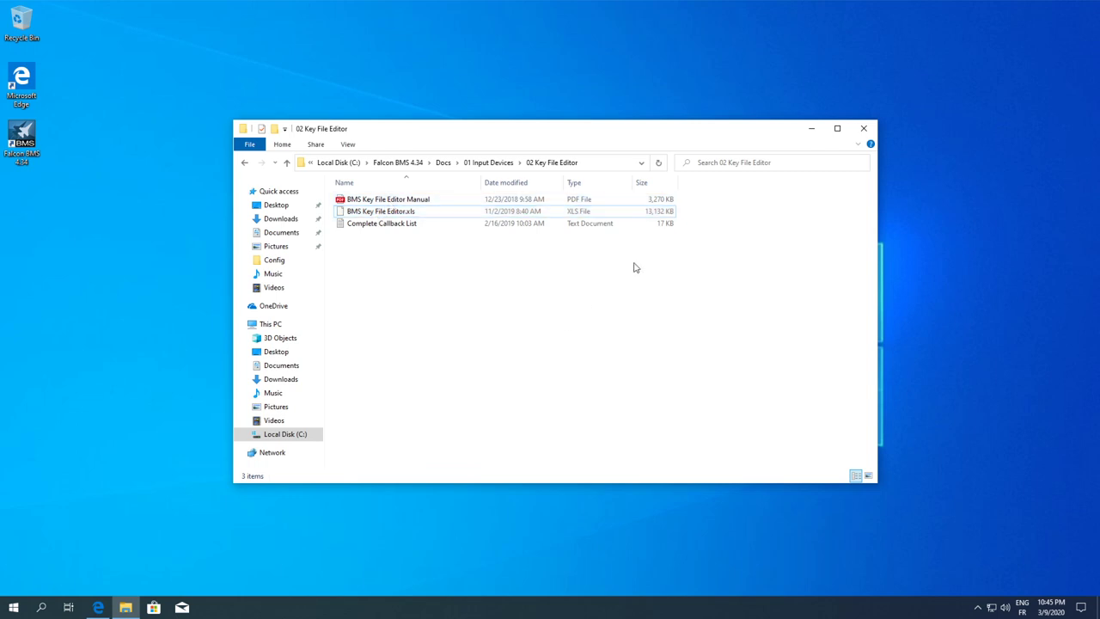
left_click(658, 211)
left_click(695, 234)
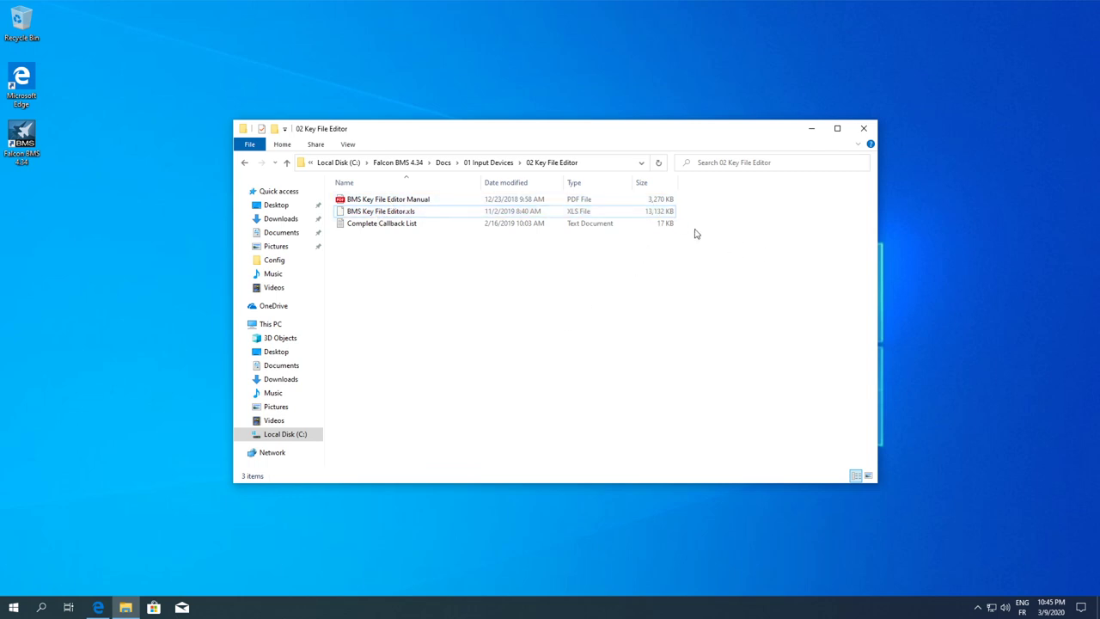
left_click(621, 213)
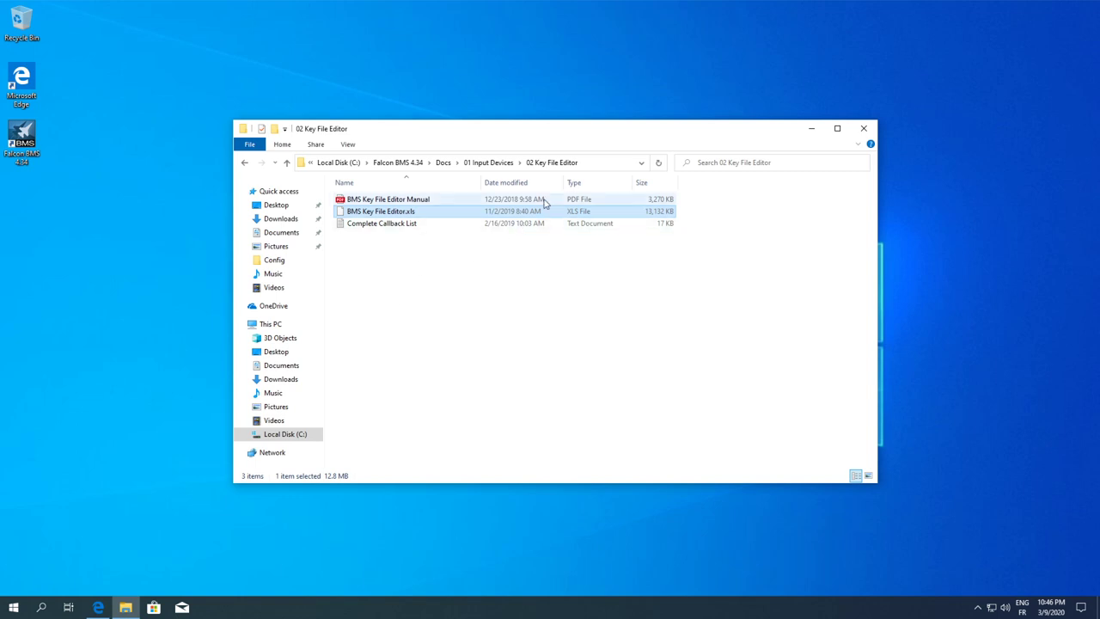
Step back up through 01 Input Devices to Falcon BMS 4.34, reopen Docs, then close File Explorer
left_click(487, 162)
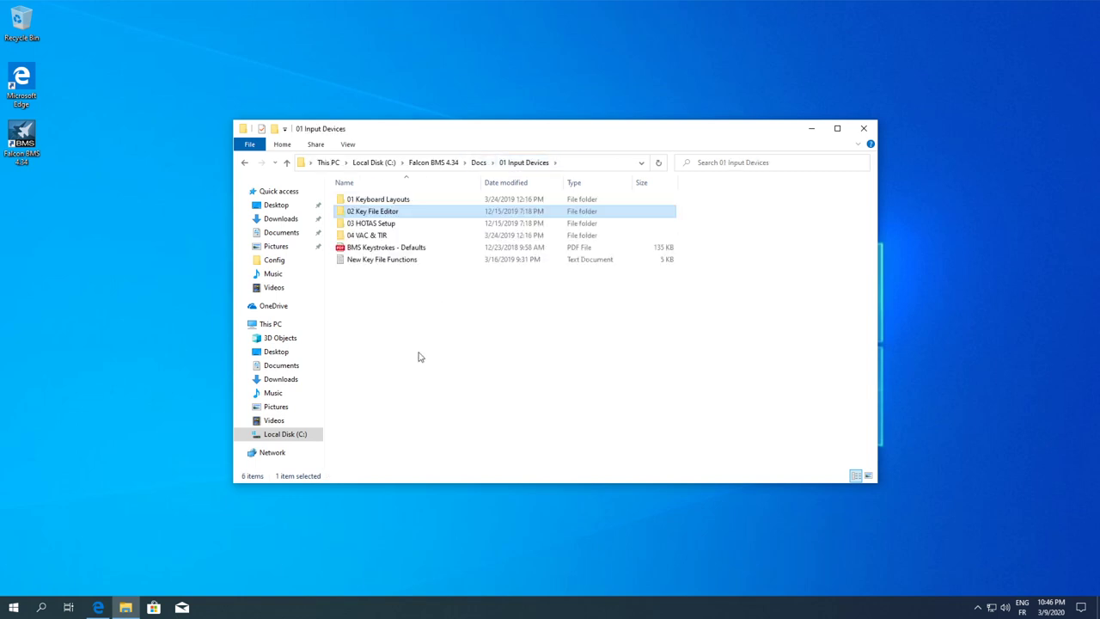
left_click(419, 356)
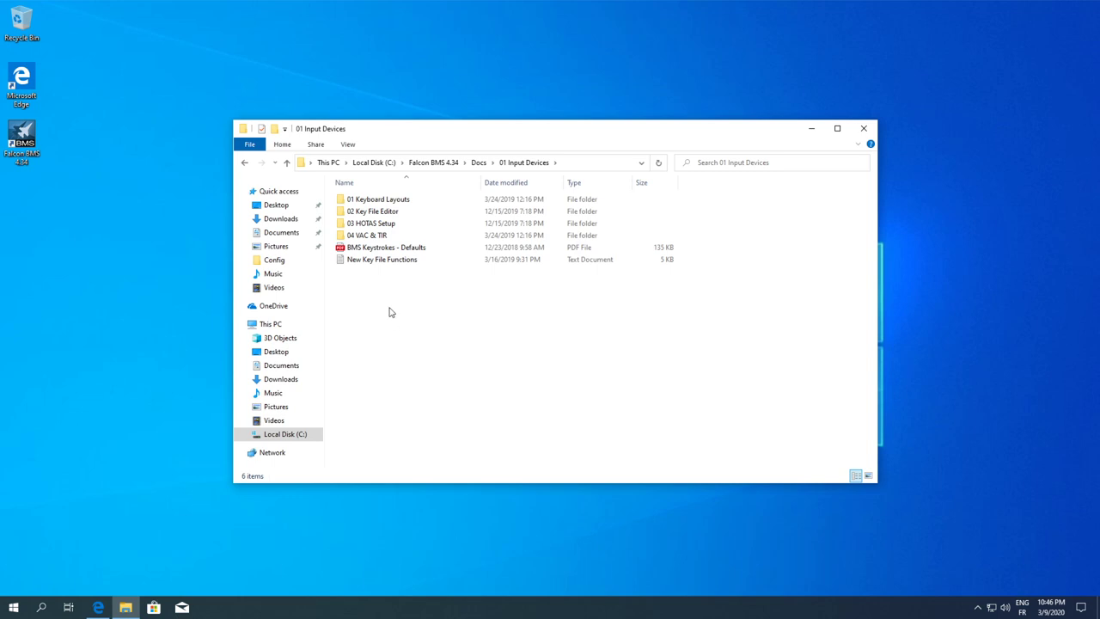
left_click(448, 167)
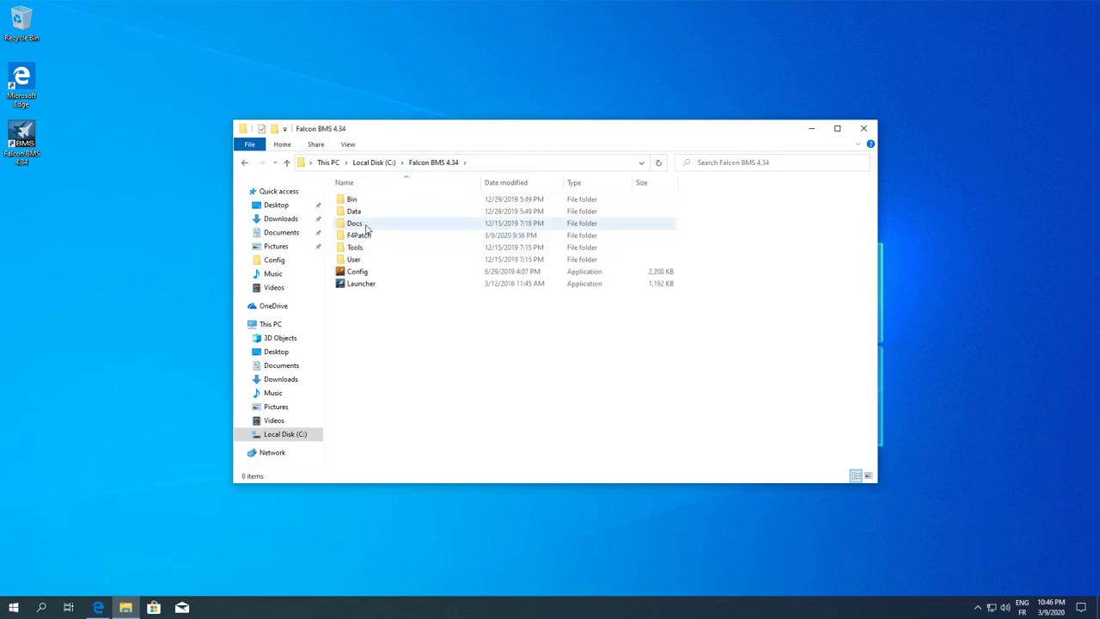
double_click(355, 222)
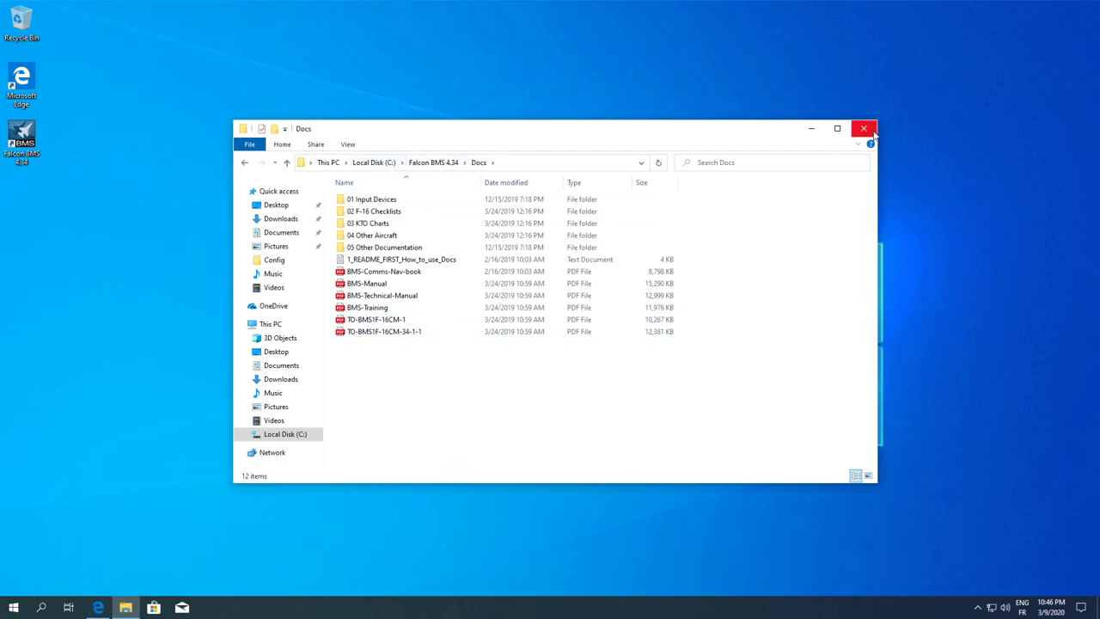
left_click(871, 131)
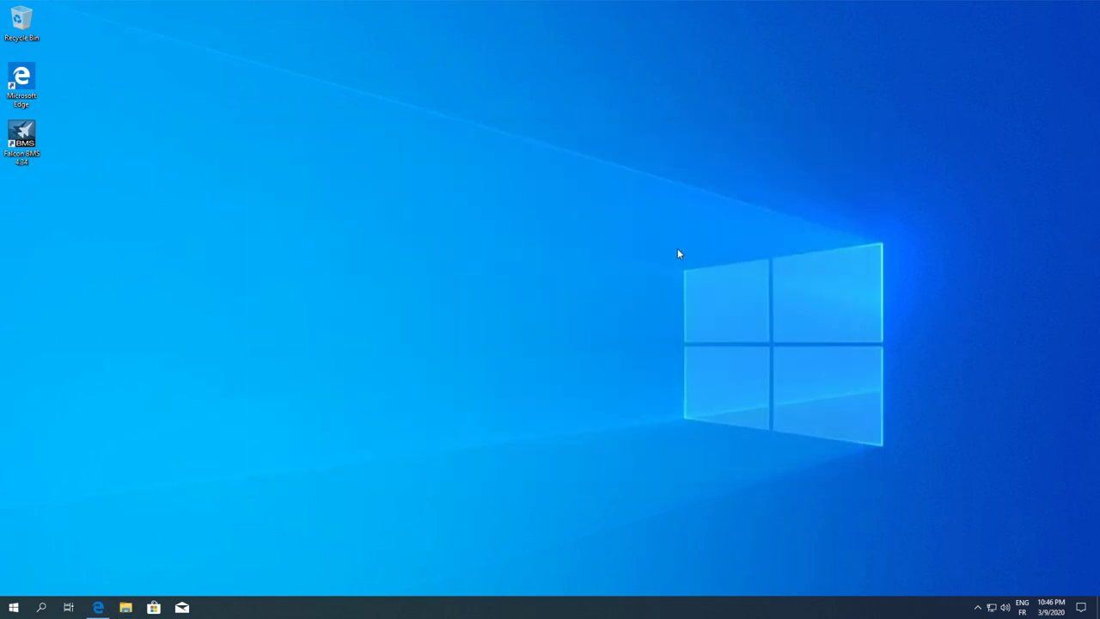